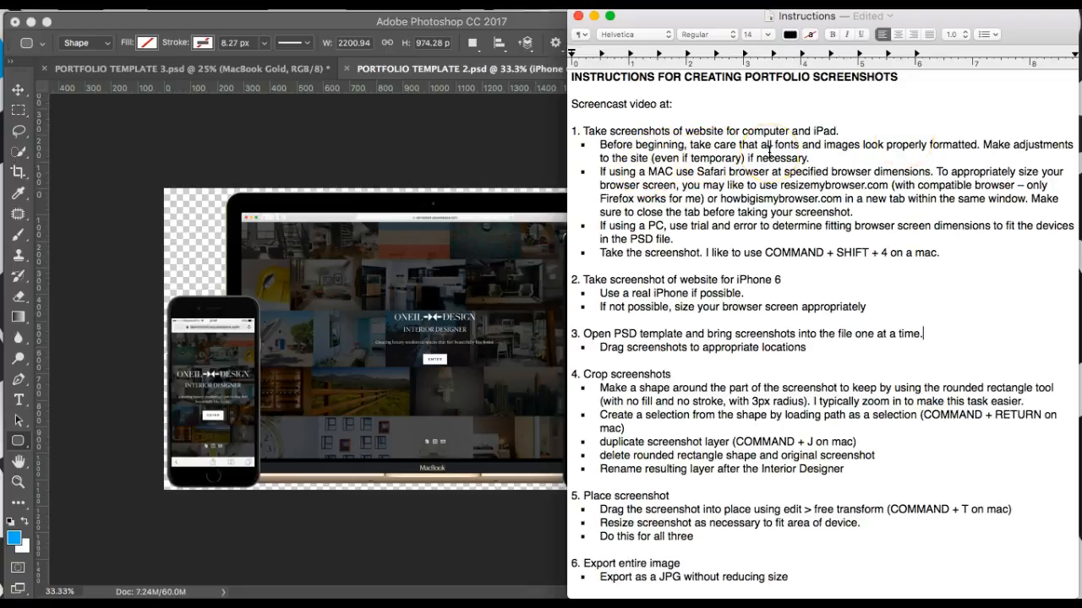
{"action": "key", "text": "ctrl+Up"}
{"action": "left_click", "coordinate": [429, 237]}
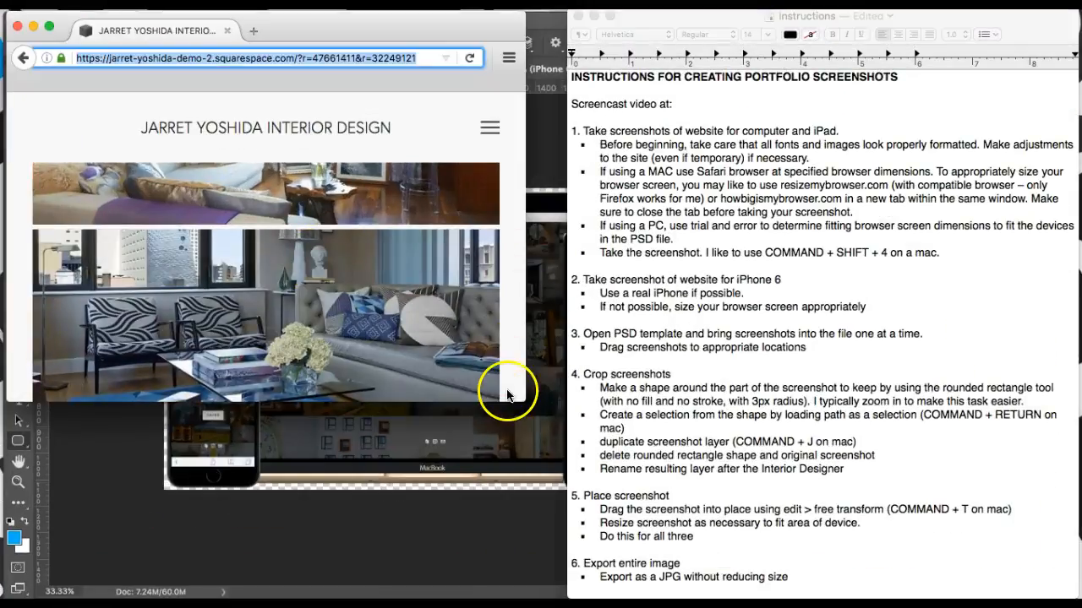
{"action": "left_click_drag", "start_coordinate": [524, 403], "coordinate": [1008, 549]}
{"action": "scroll", "coordinate": [900, 461], "scroll_direction": "up", "scroll_amount": 5}
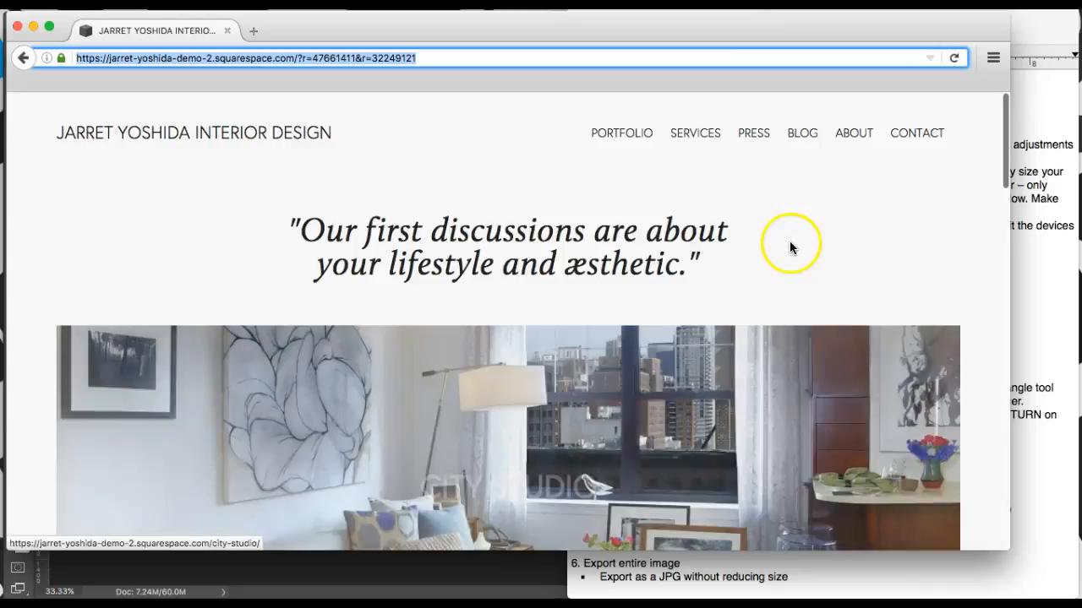
{"action": "left_click_drag", "start_coordinate": [1002, 543], "coordinate": [1001, 576]}
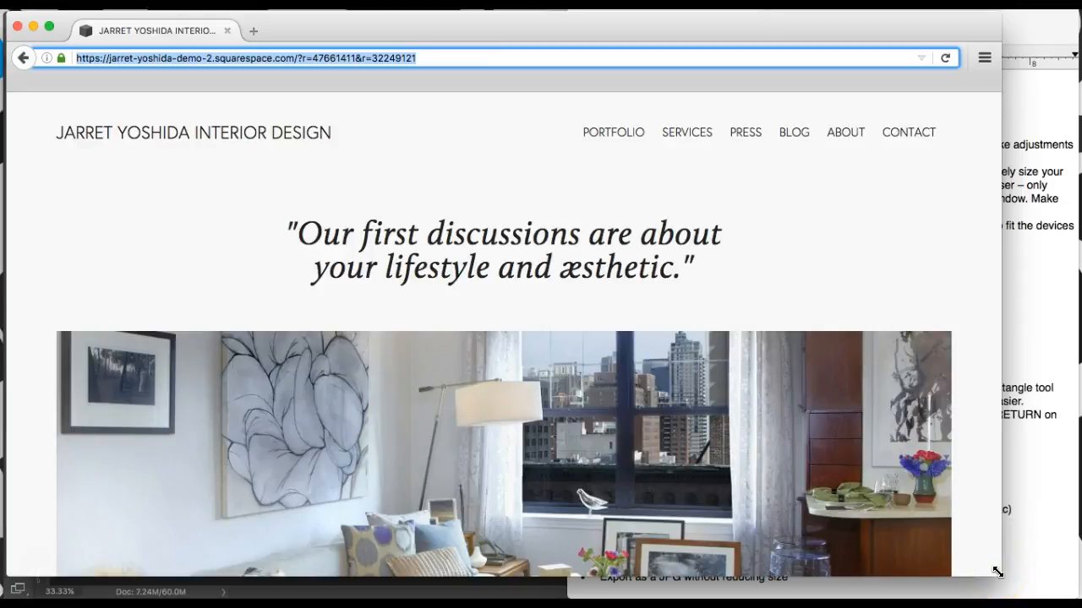
{"action": "left_click_drag", "start_coordinate": [997, 572], "coordinate": [963, 555]}
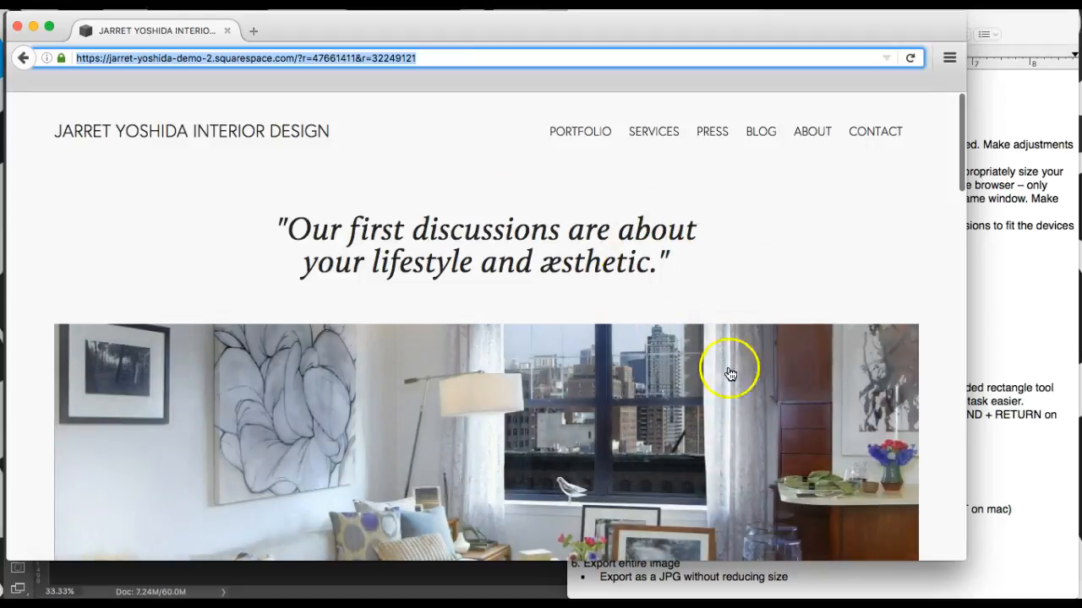
{"action": "left_click", "coordinate": [1067, 402]}
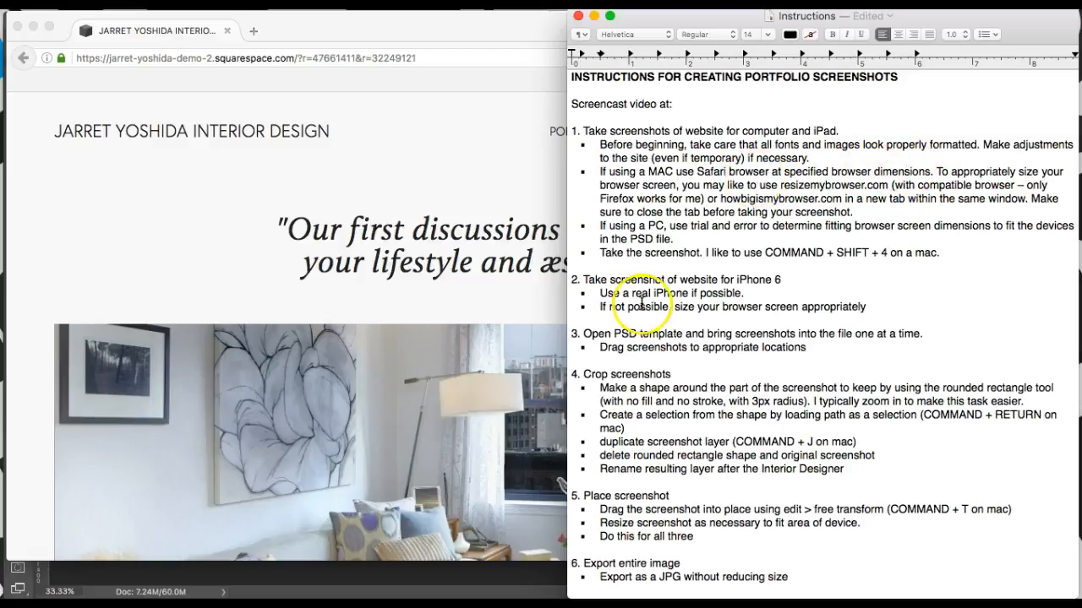
Step: Add Firefox next to Safari as the recommended browser in the Mac bullet
{"action": "type", "text": "fi"}
{"action": "type", "text": "reco"}
{"action": "type", "text": "x"}
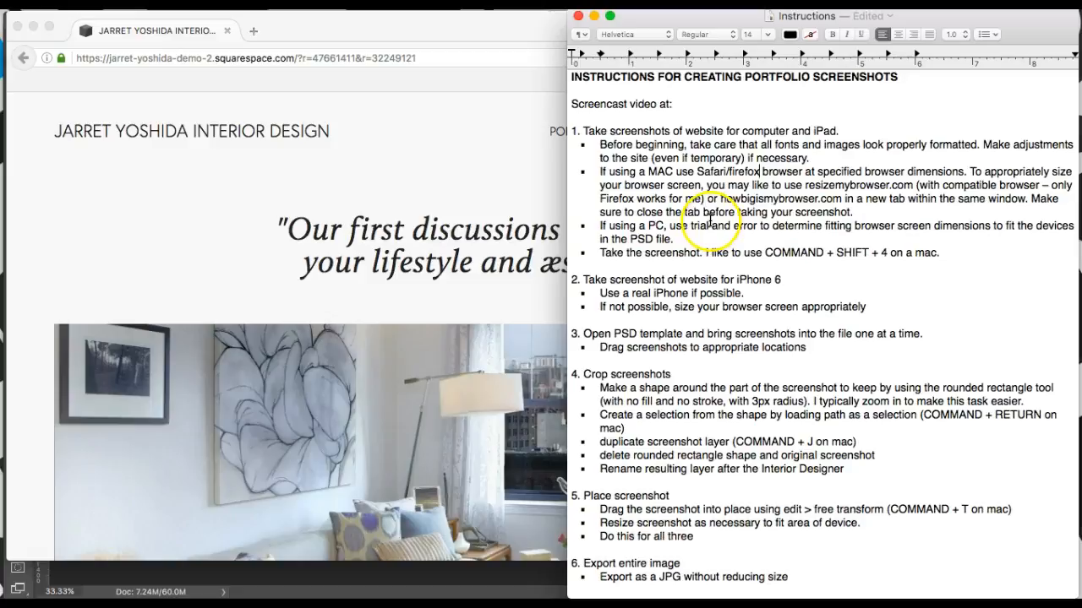
Step: Apply resizeMyBrowser's 1150 x 680 Macbook preset to the browser window
{"action": "mouse_move", "coordinate": [1080, 11]}
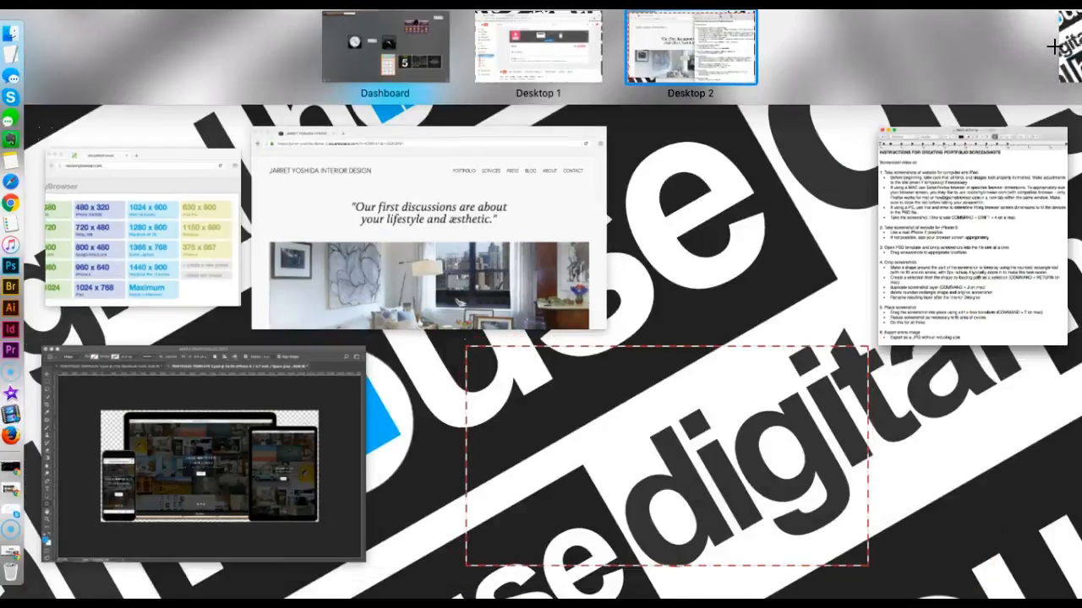
{"action": "left_click", "coordinate": [194, 228]}
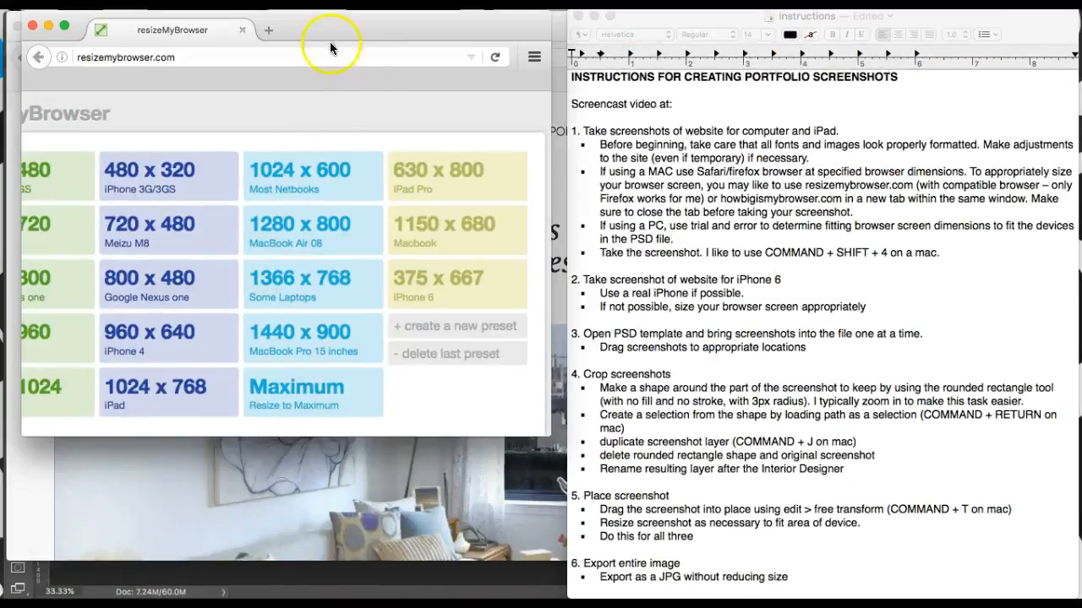
{"action": "left_click_drag", "start_coordinate": [331, 48], "coordinate": [519, 49]}
{"action": "left_click_drag", "start_coordinate": [735, 438], "coordinate": [926, 539]}
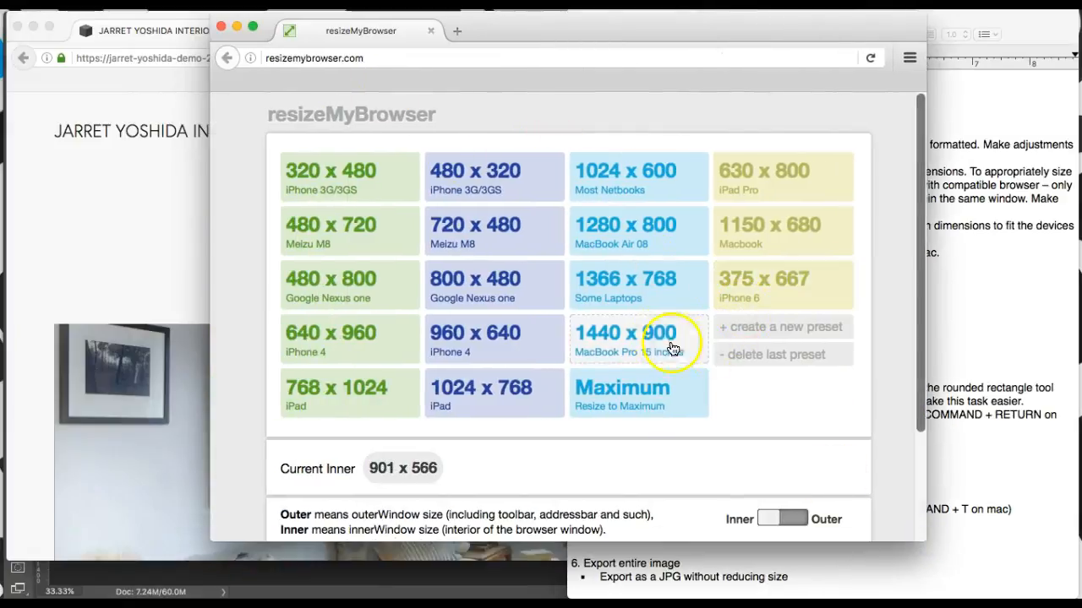
{"action": "left_click", "coordinate": [806, 189]}
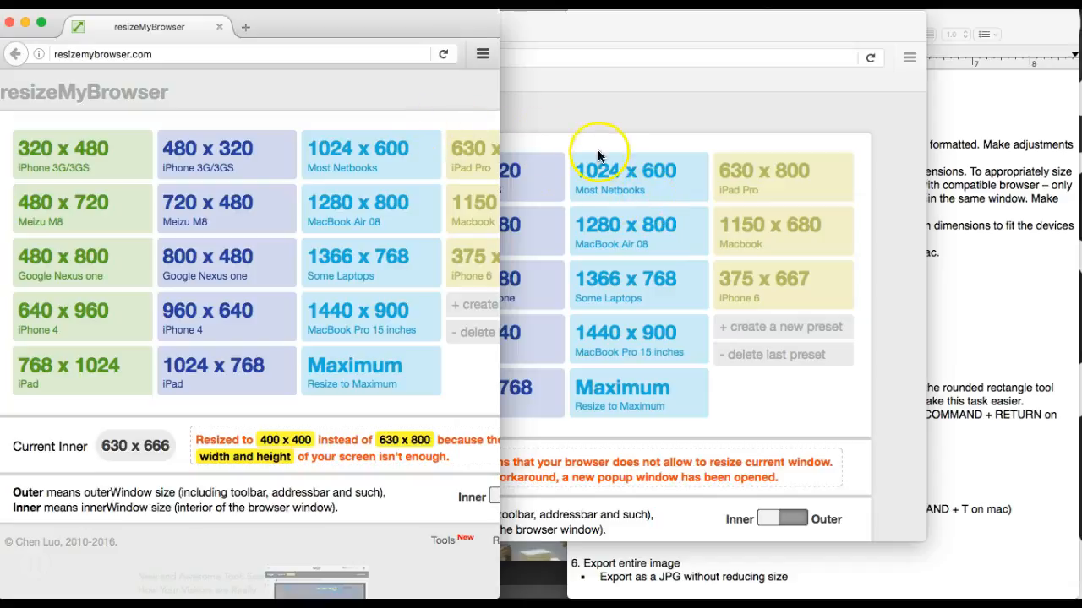
{"action": "left_click", "coordinate": [10, 25]}
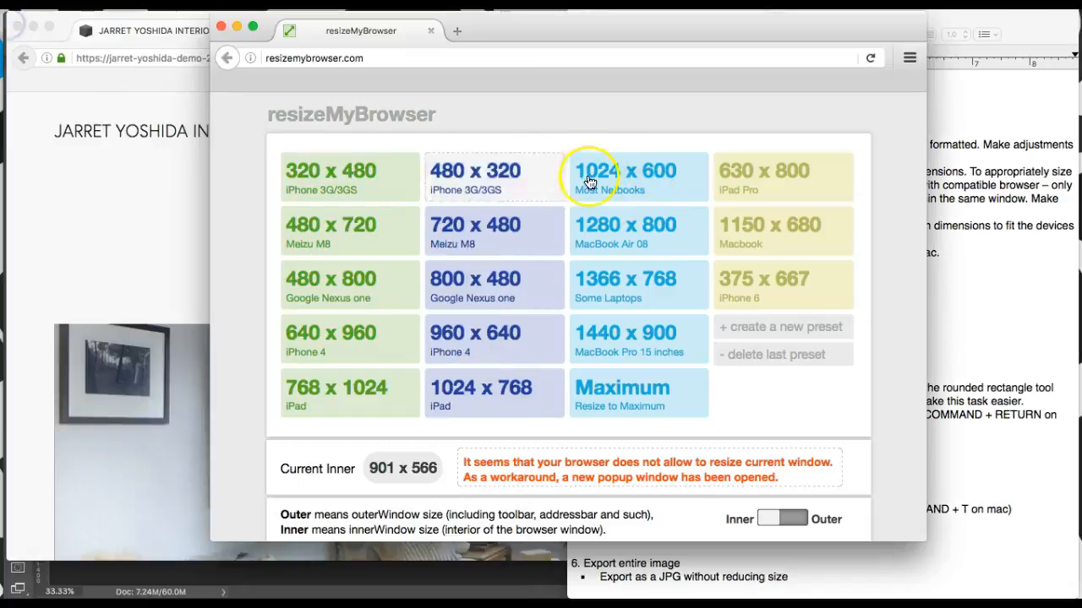
{"action": "left_click", "coordinate": [737, 231]}
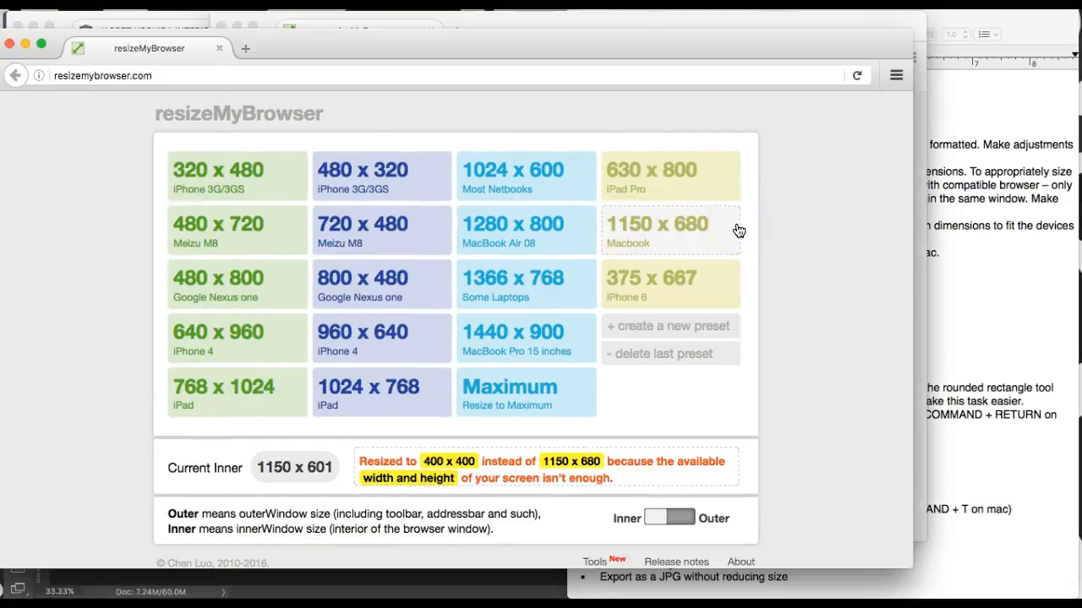
{"action": "key", "text": "super+l"}
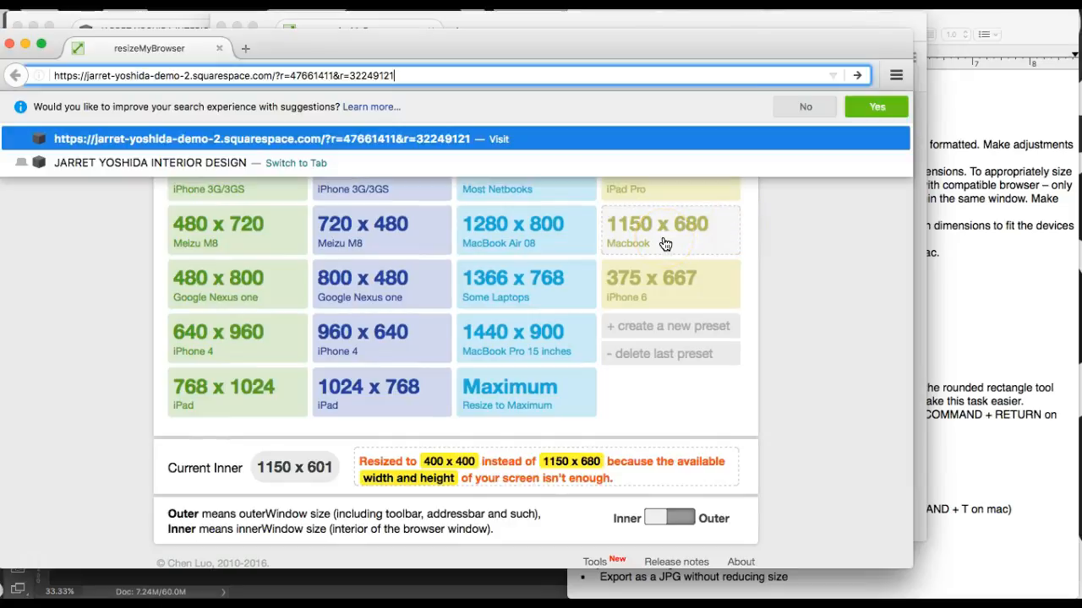
{"action": "left_click_drag", "start_coordinate": [400, 74], "coordinate": [334, 71]}
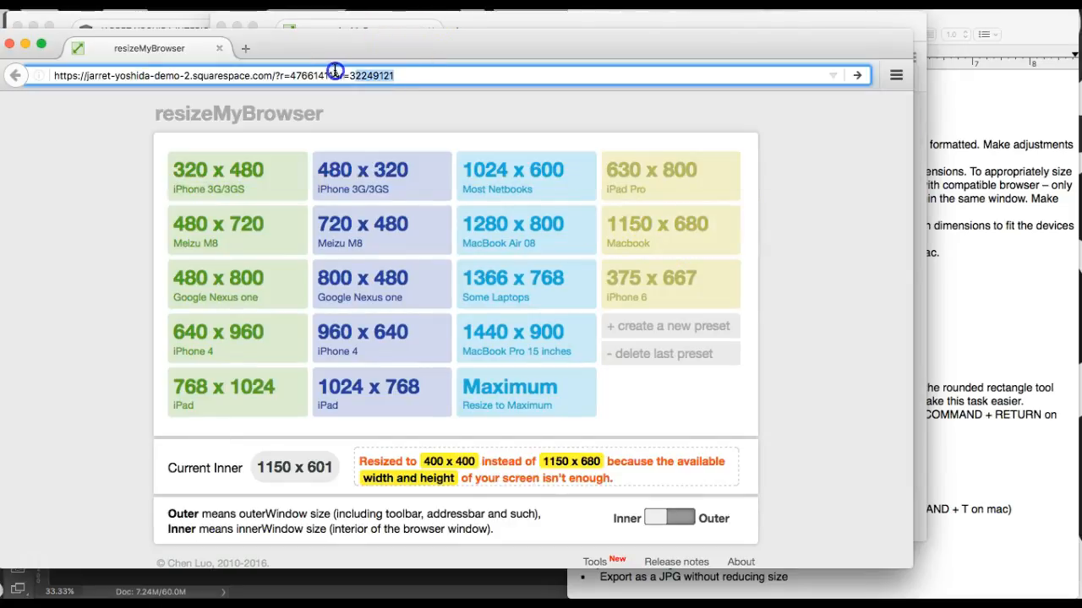
{"action": "key", "text": "BackSpace"}
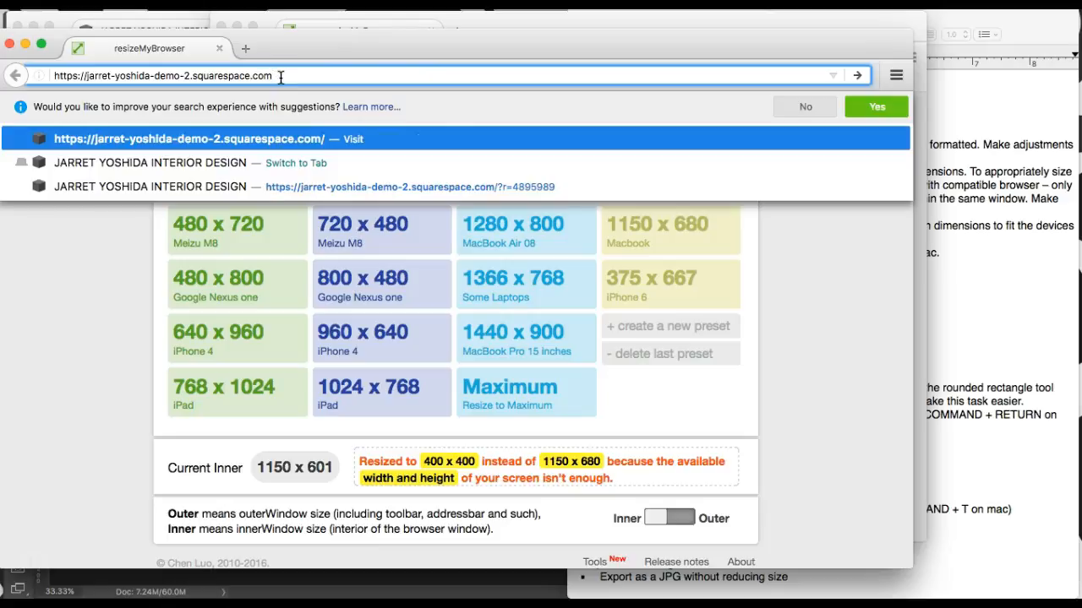
{"action": "key", "text": "Return"}
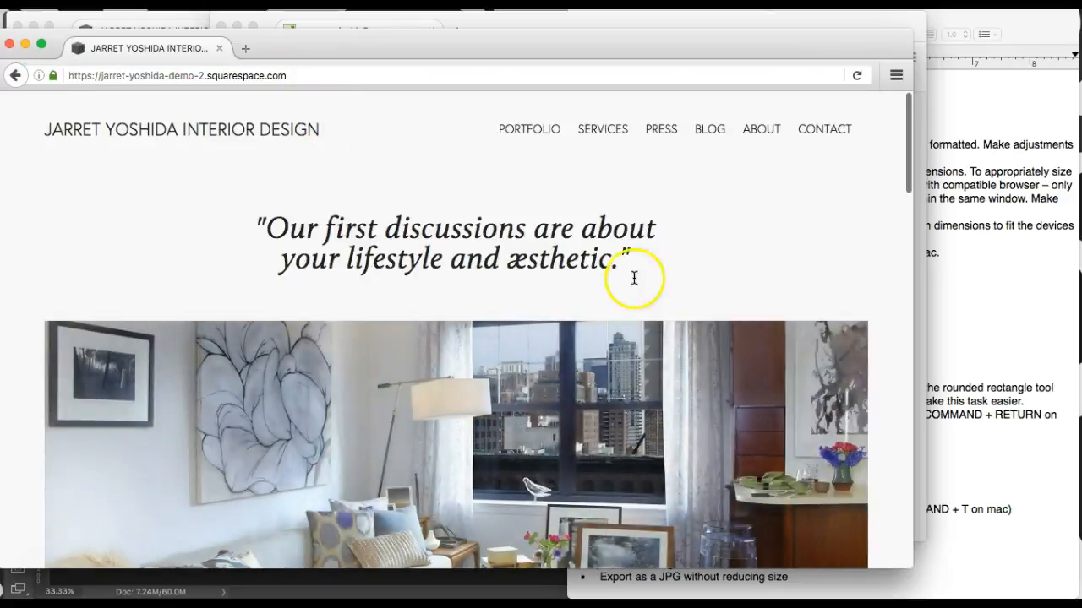
{"action": "left_click_drag", "start_coordinate": [688, 46], "coordinate": [746, 32]}
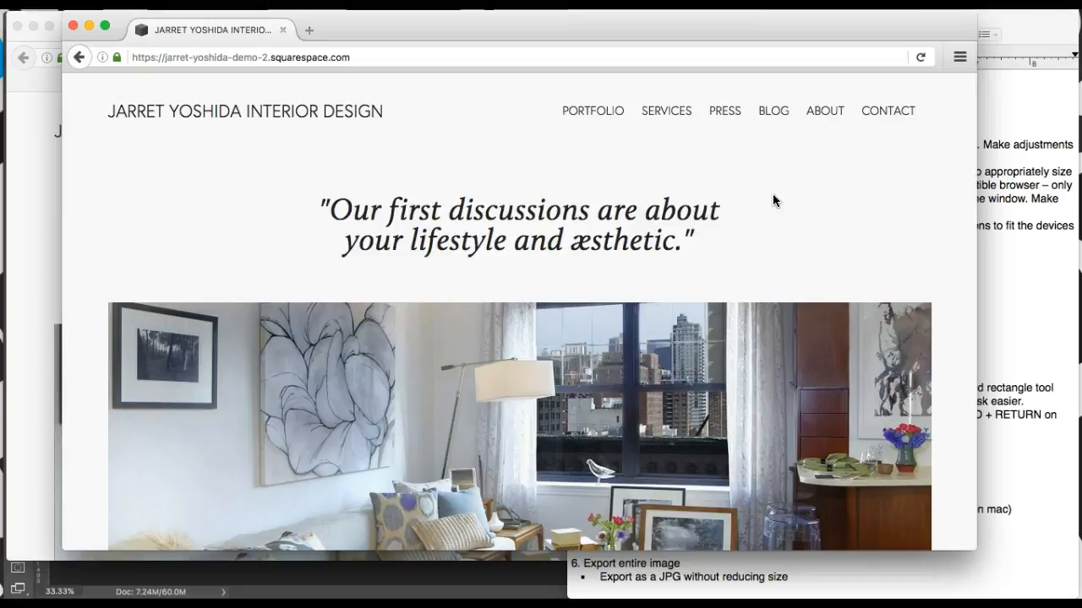
Step: Take a window screenshot of the Firefox site and preview the new Screen Shot file on the desktop
{"action": "key", "text": "super+shift+4"}
{"action": "key", "text": "space"}
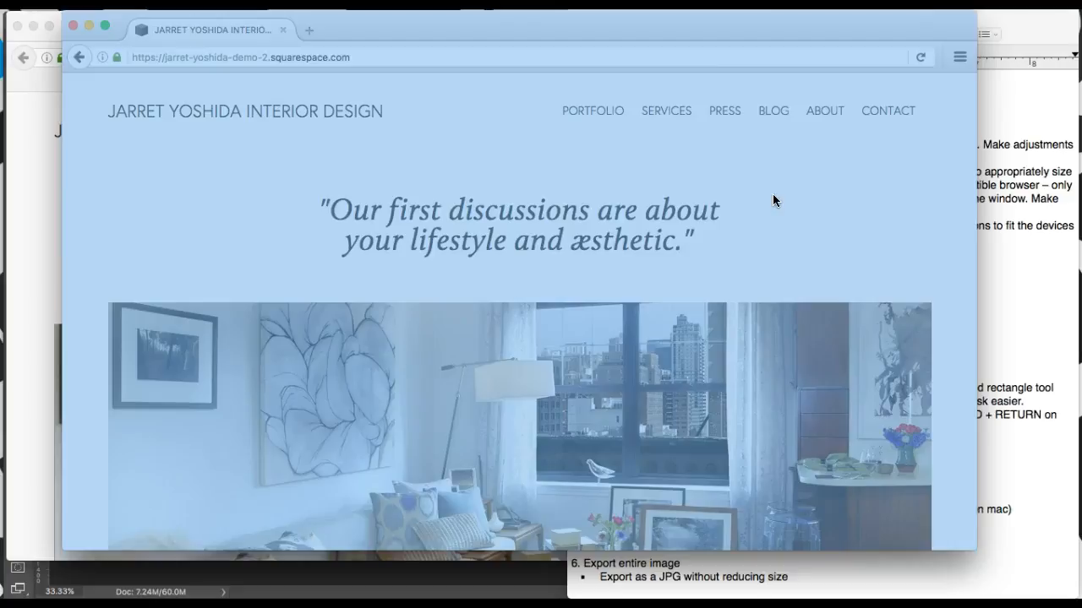
{"action": "left_click", "coordinate": [773, 200]}
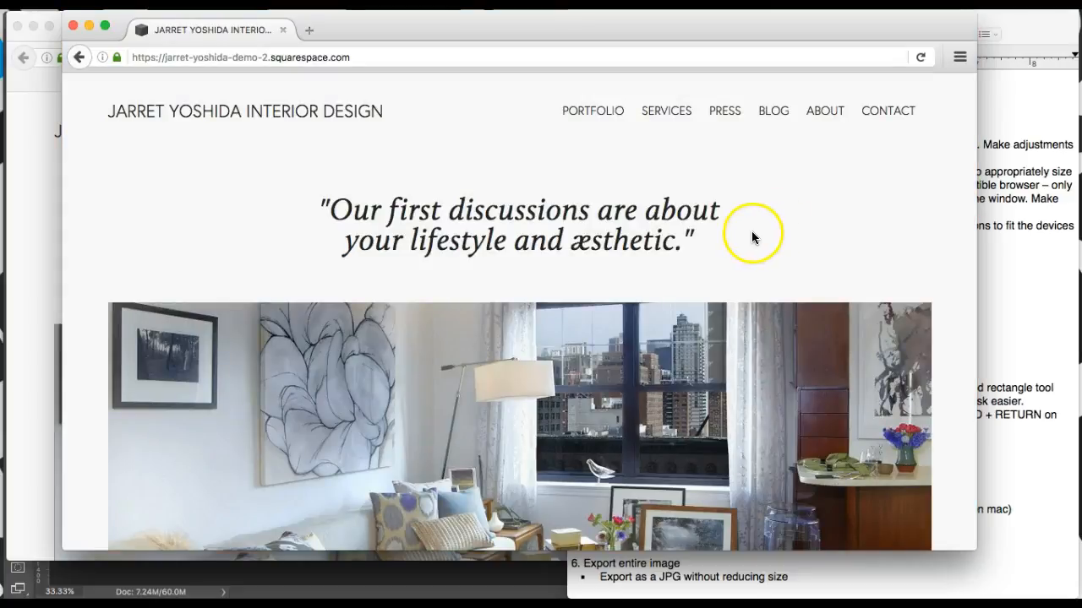
{"action": "mouse_move", "coordinate": [1079, 599]}
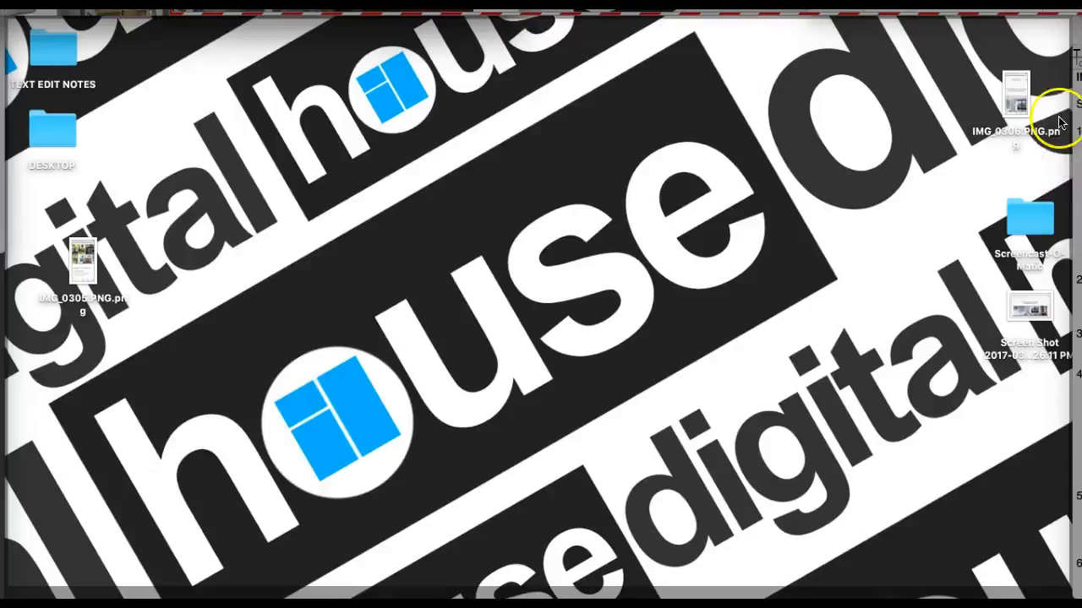
{"action": "left_click", "coordinate": [1041, 316]}
{"action": "key", "text": "space"}
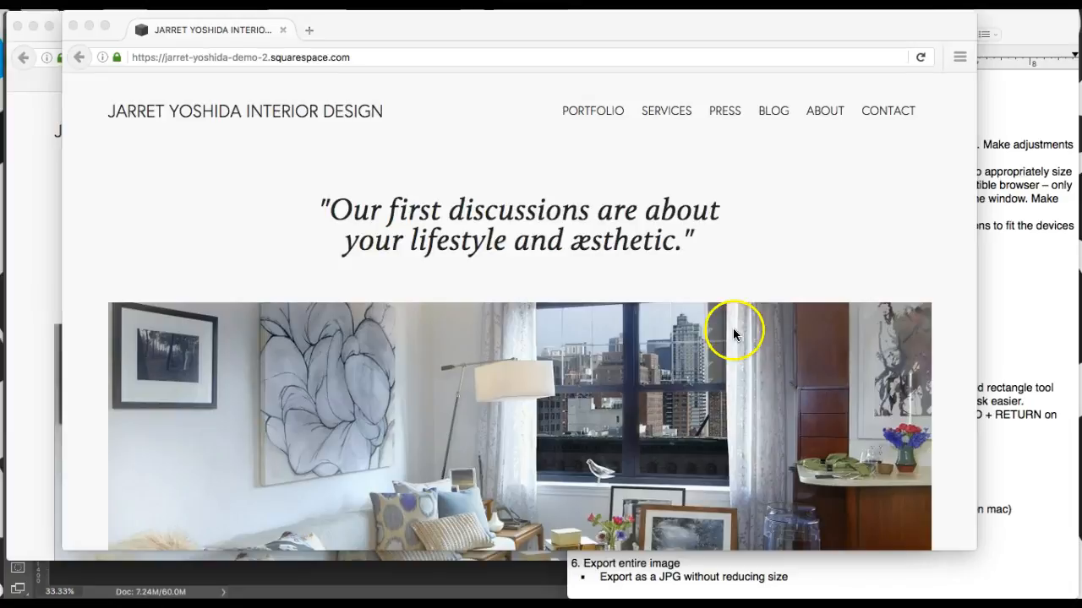
{"action": "left_click", "coordinate": [463, 176]}
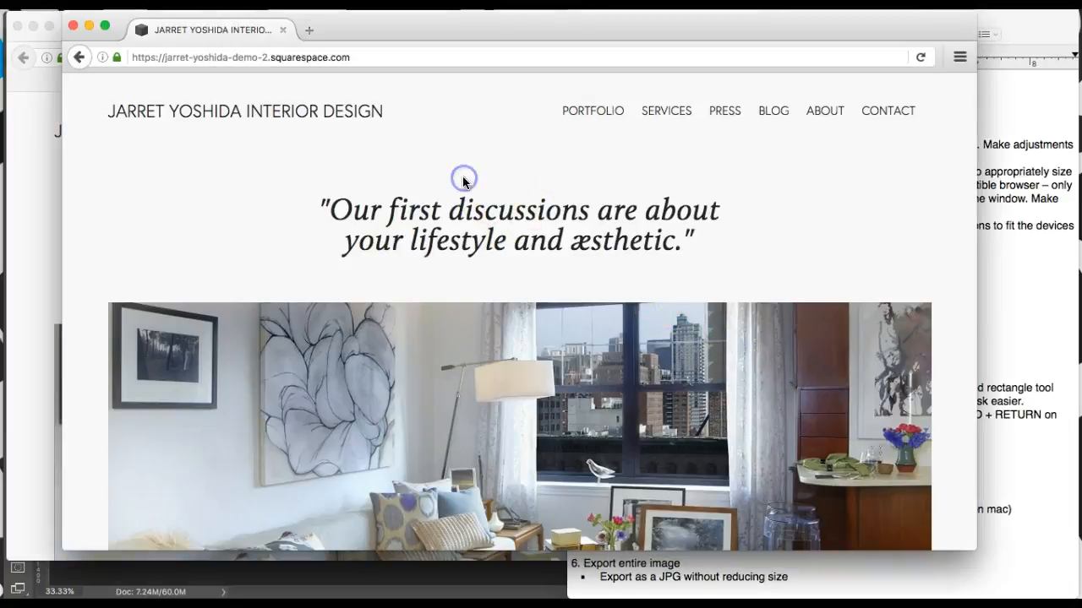
{"action": "left_click", "coordinate": [75, 32]}
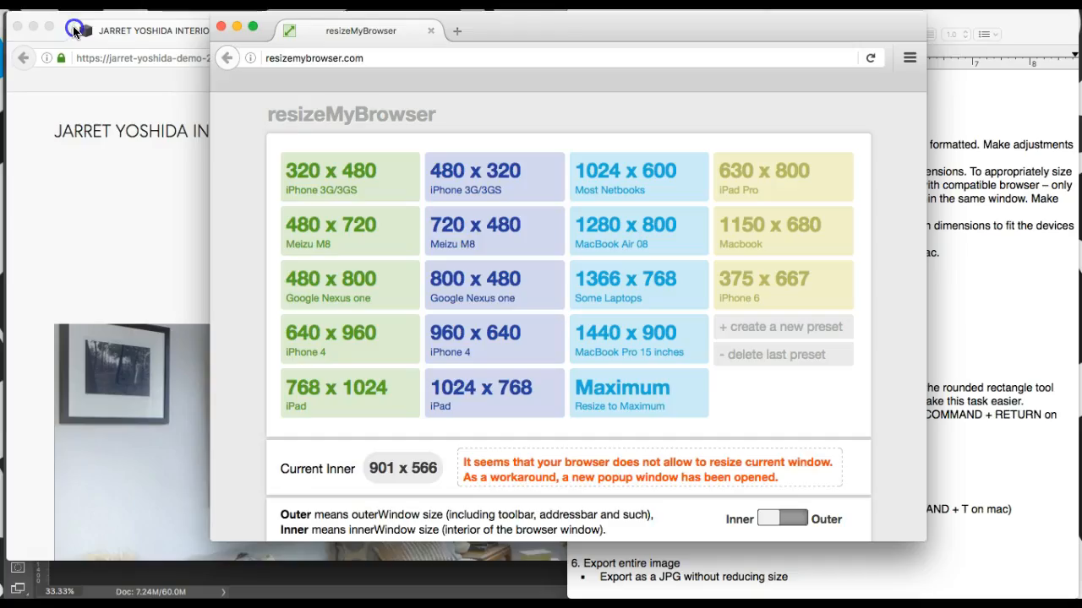
{"action": "left_click", "coordinate": [794, 173]}
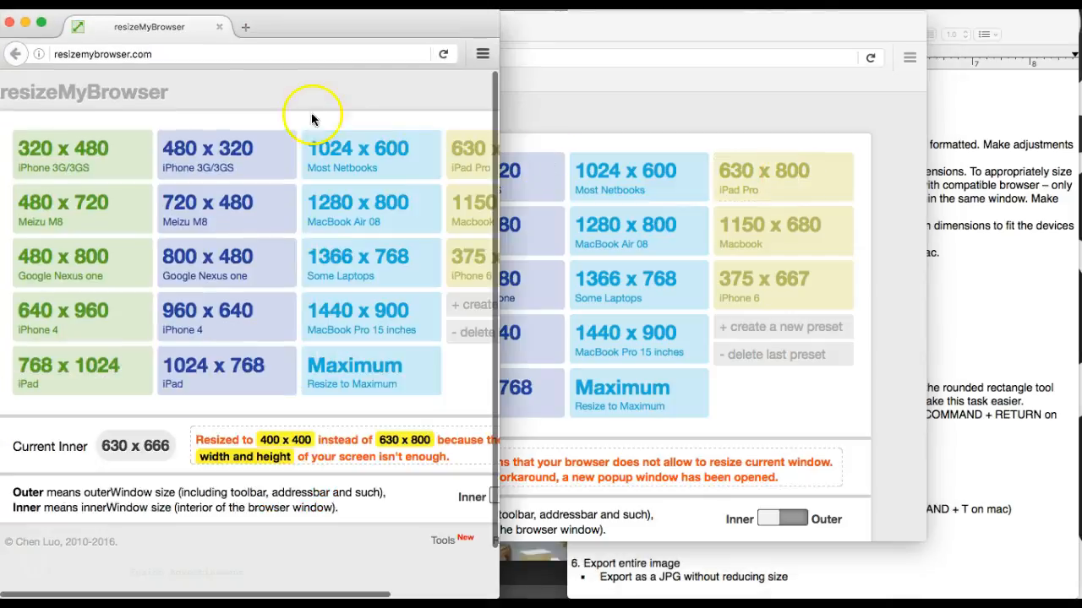
{"action": "left_click_drag", "start_coordinate": [292, 37], "coordinate": [398, 25]}
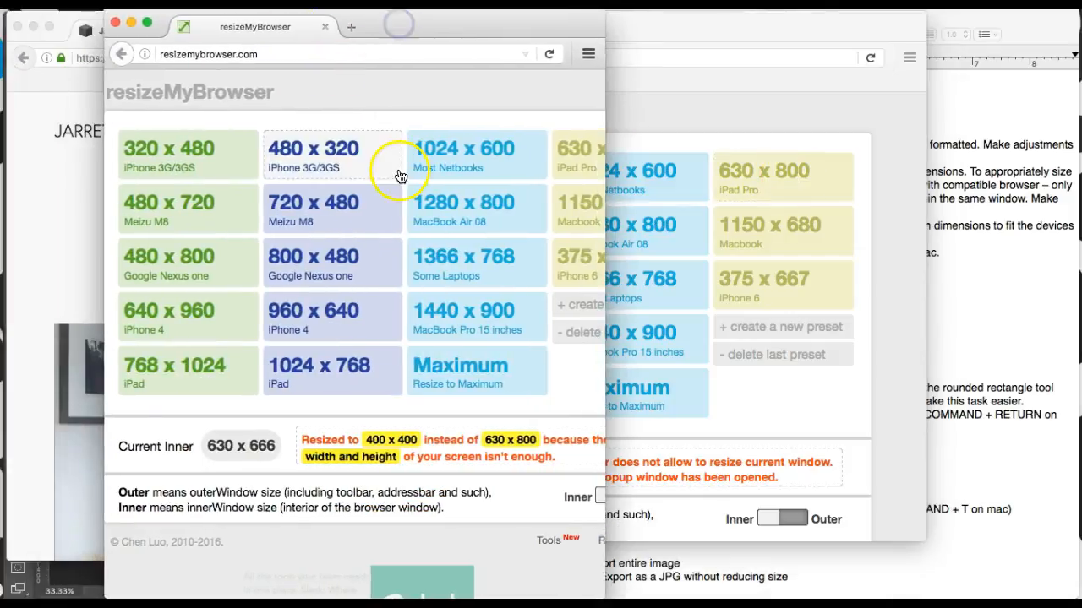
{"action": "key", "text": "super+l"}
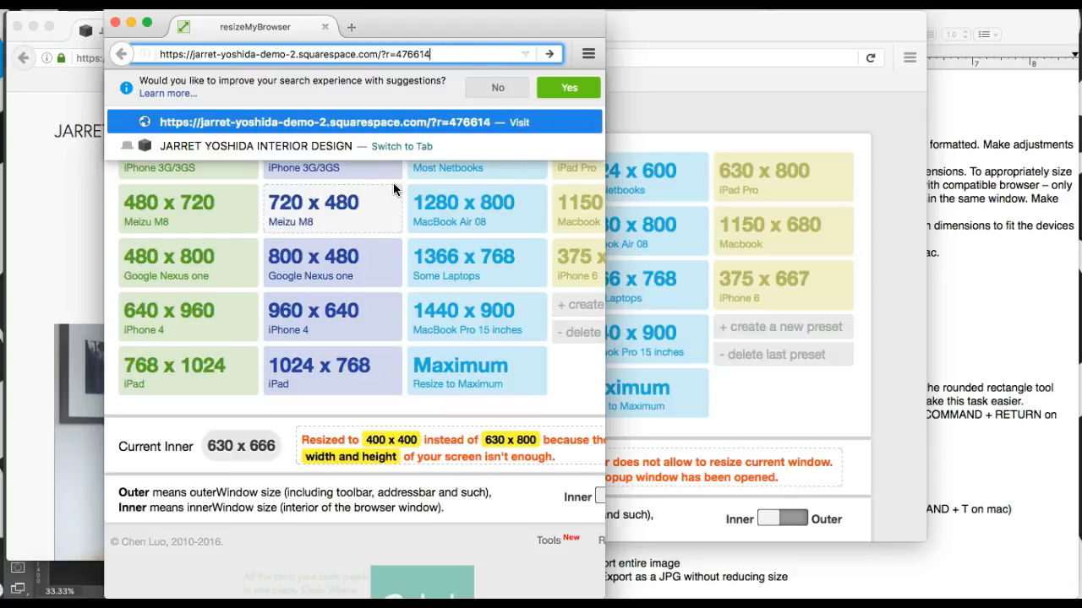
{"action": "key", "text": "Return"}
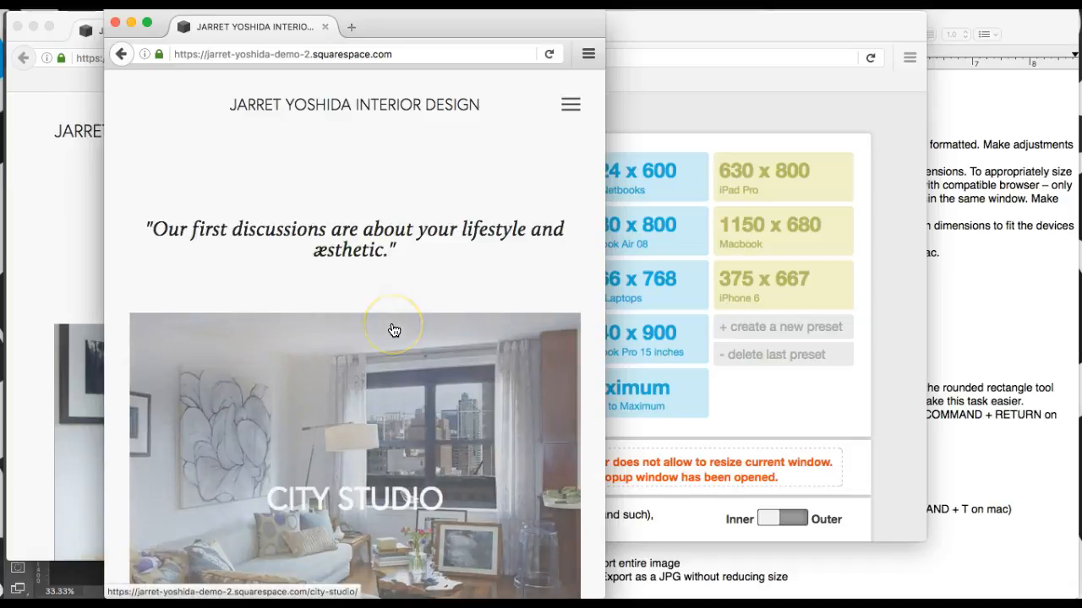
Step: Take a window screenshot of the 630 x 800 popup
{"action": "key", "text": "super+shift+4"}
{"action": "key", "text": "space"}
{"action": "left_click", "coordinate": [393, 330]}
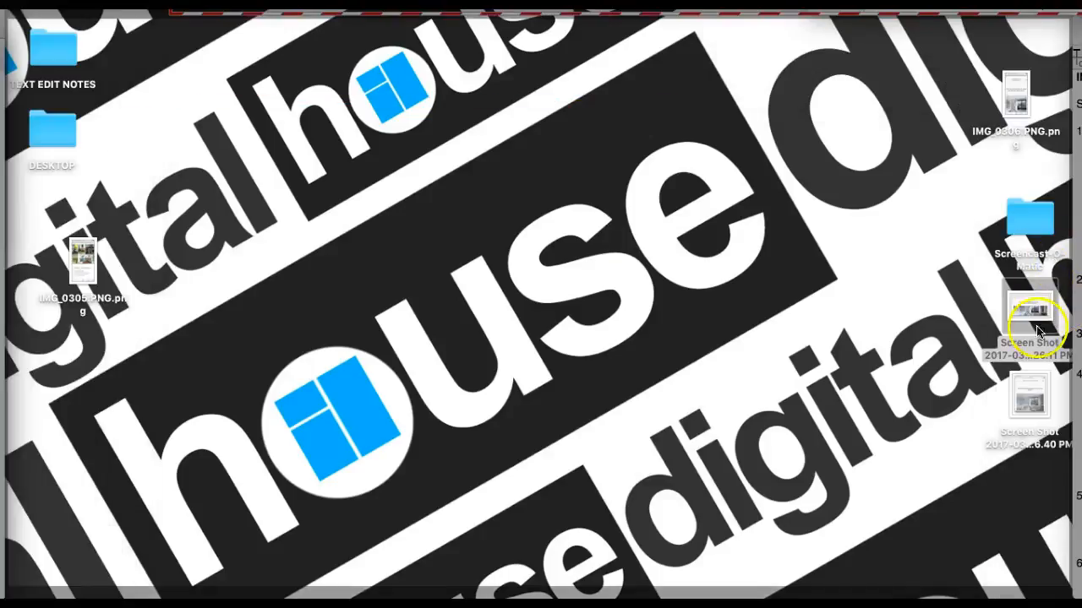
Step: Preview and compare the existing screenshots on the desktop
{"action": "left_click", "coordinate": [1024, 390]}
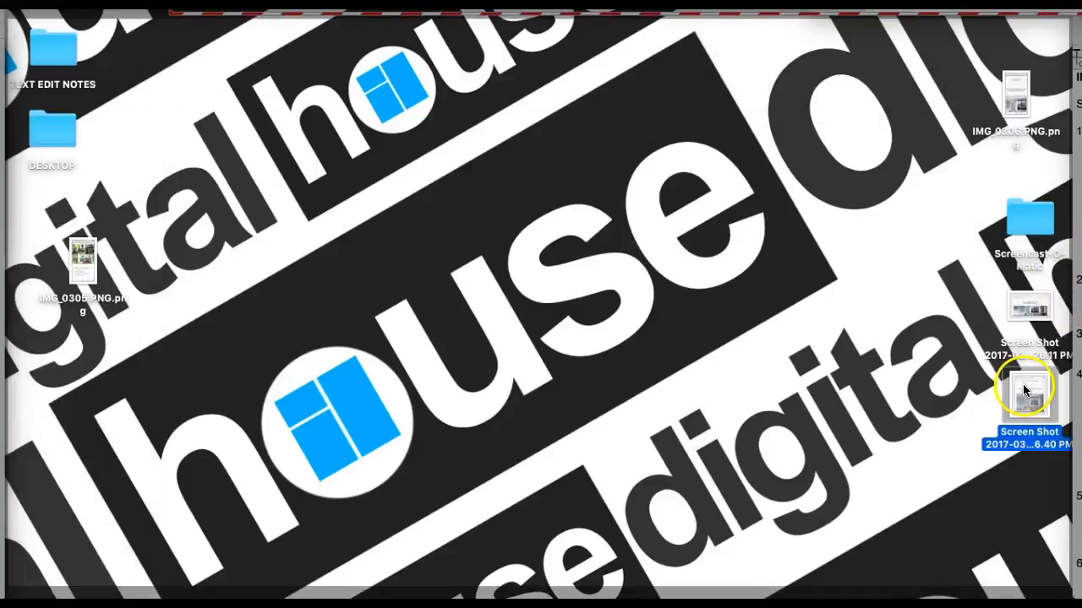
{"action": "key", "text": "space"}
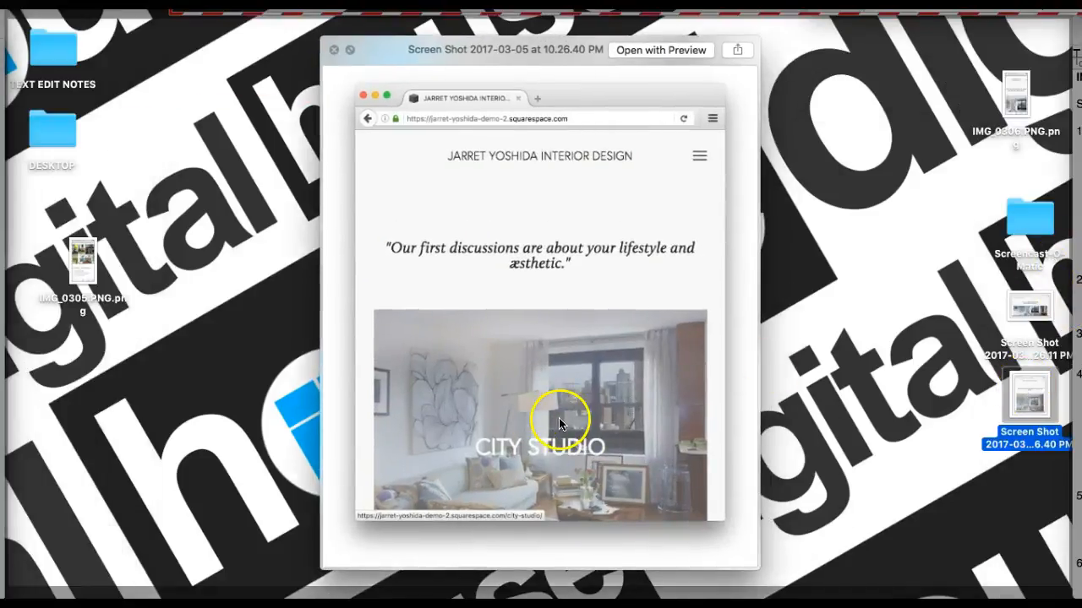
{"action": "key", "text": "Up"}
{"action": "key", "text": "Down"}
{"action": "key", "text": "Up"}
{"action": "key", "text": "Down"}
{"action": "key", "text": "space"}
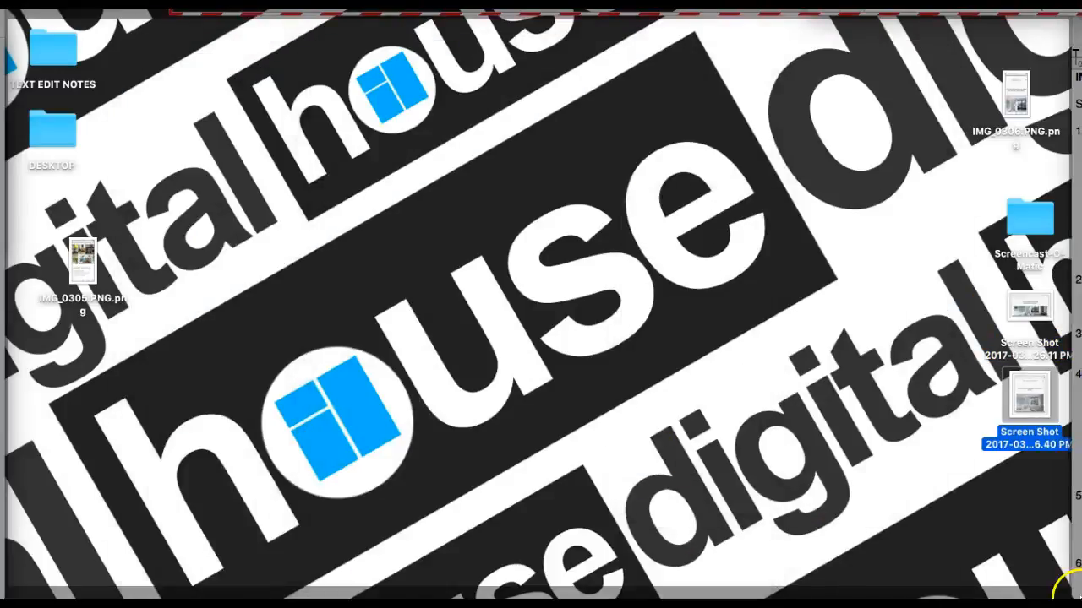
Step: Take a fresh window screenshot of the small site popup
{"action": "mouse_move", "coordinate": [1081, 598]}
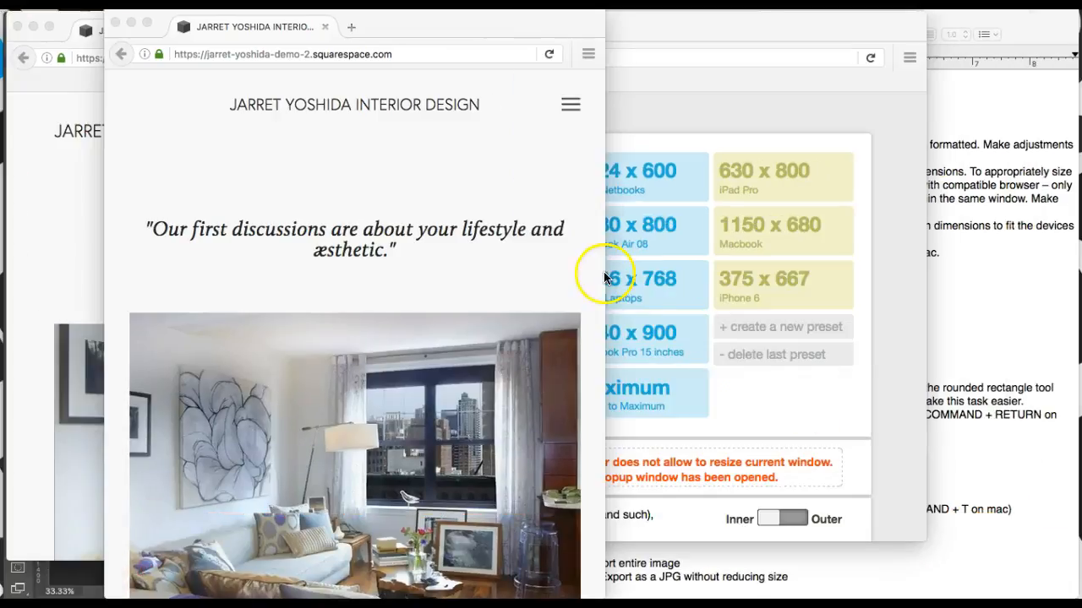
{"action": "left_click", "coordinate": [554, 273]}
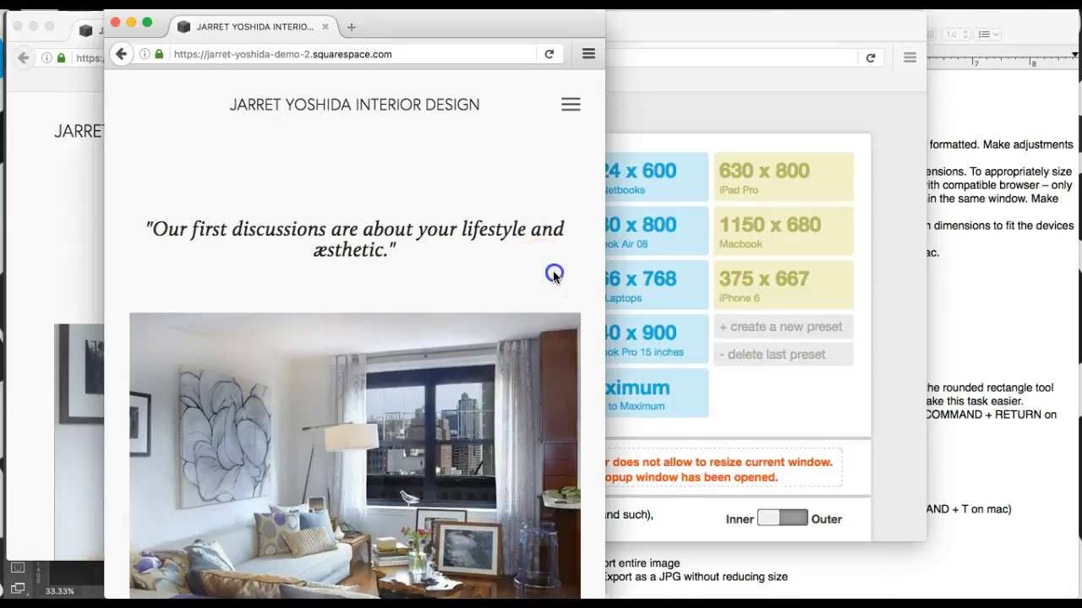
{"action": "key", "text": "super+shift+4"}
{"action": "key", "text": "space"}
{"action": "left_click", "coordinate": [566, 248]}
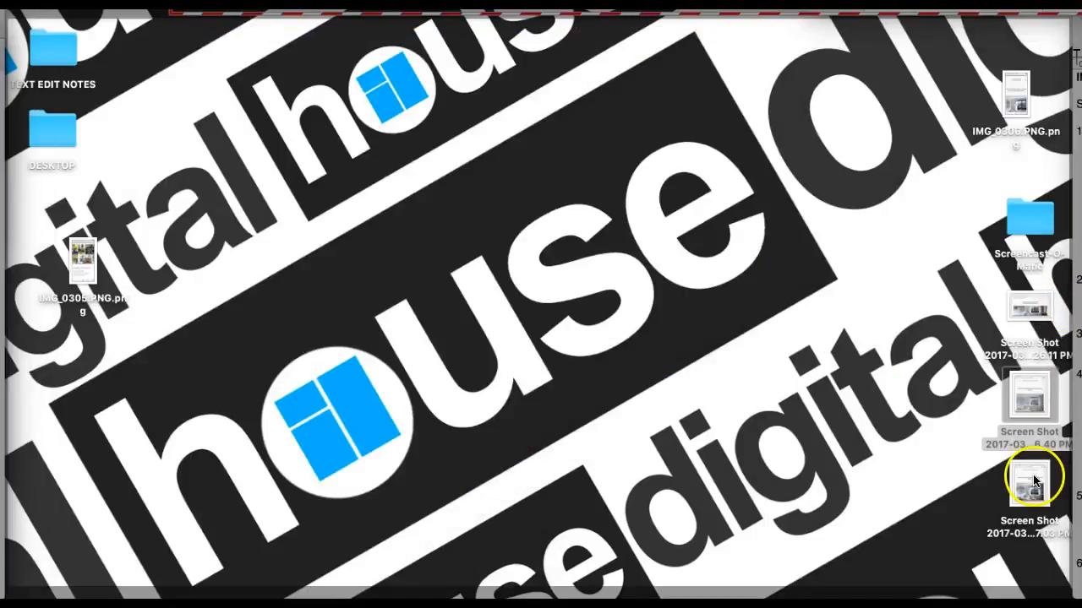
Step: Preview the new 10.27.03 PM screenshot, then close the small site popup window
{"action": "left_click", "coordinate": [1032, 481]}
{"action": "key", "text": "space"}
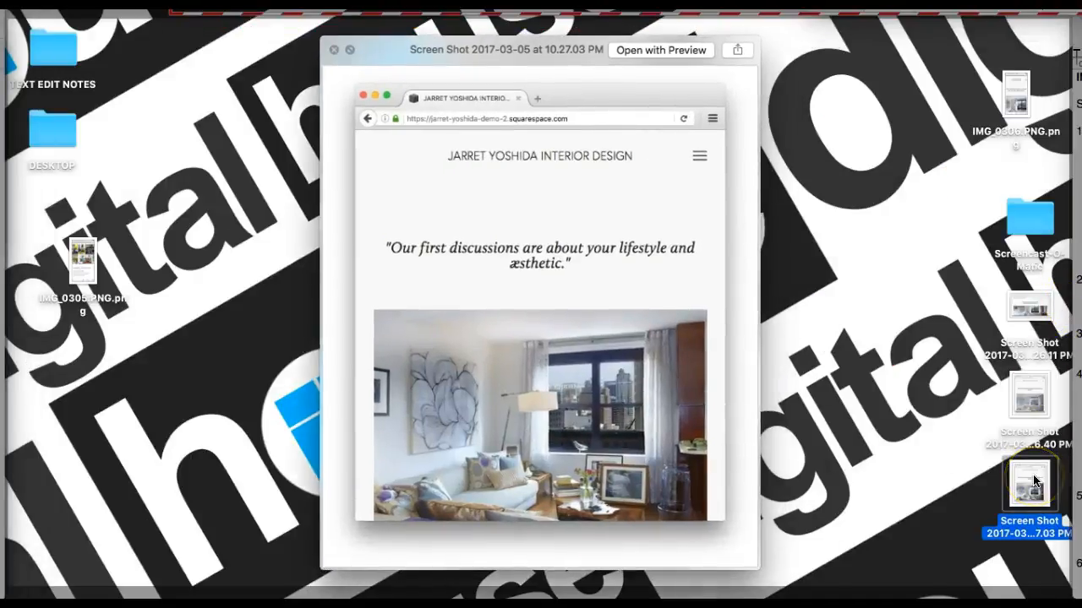
{"action": "key", "text": "Up"}
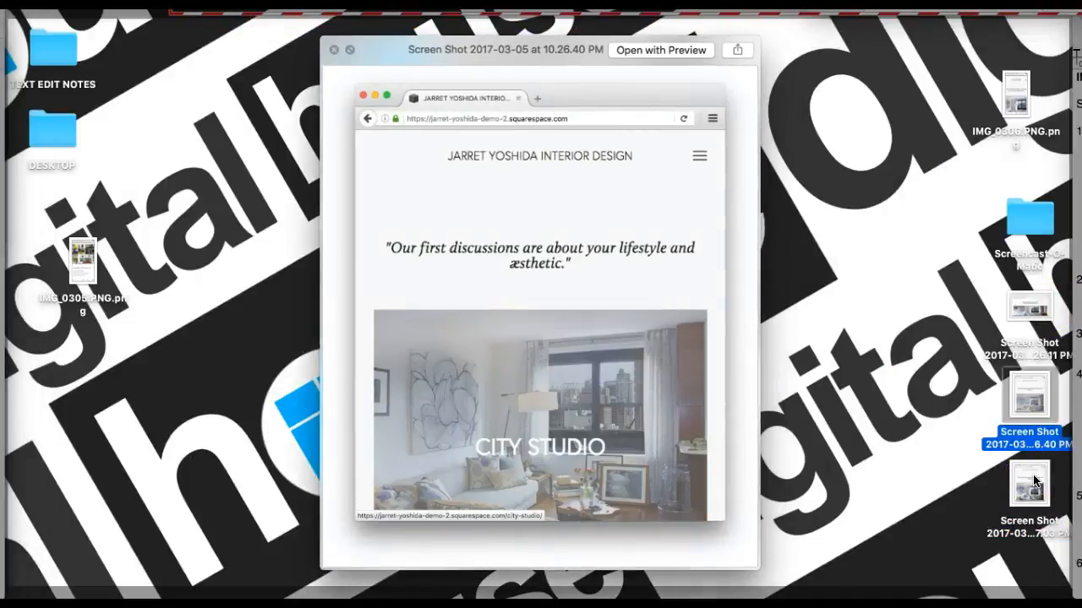
{"action": "left_click", "coordinate": [1036, 480]}
{"action": "left_click", "coordinate": [950, 441]}
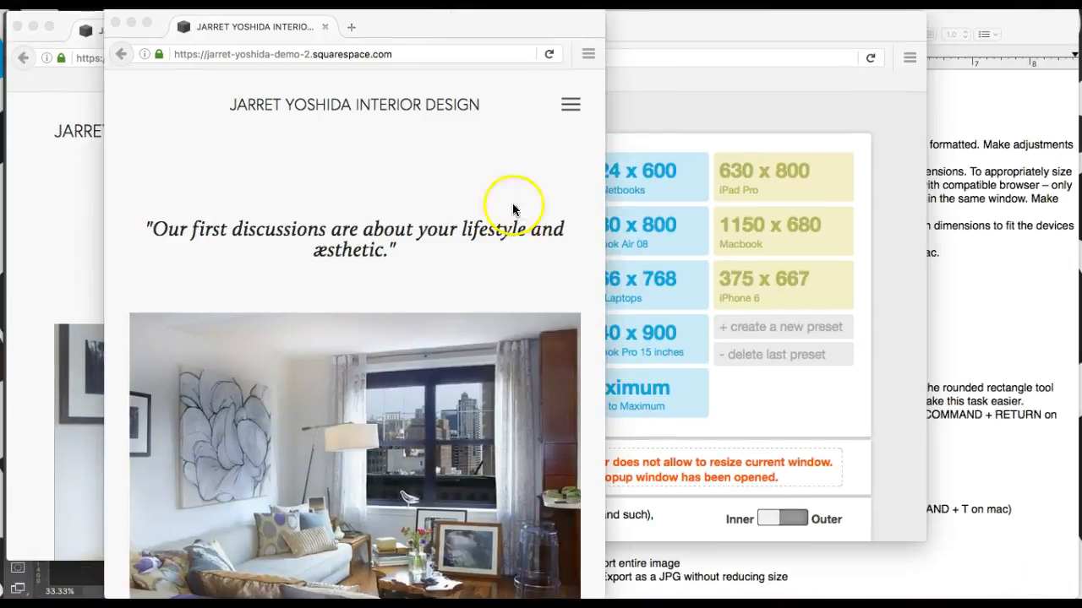
{"action": "left_click", "coordinate": [502, 163]}
{"action": "key", "text": "super+w"}
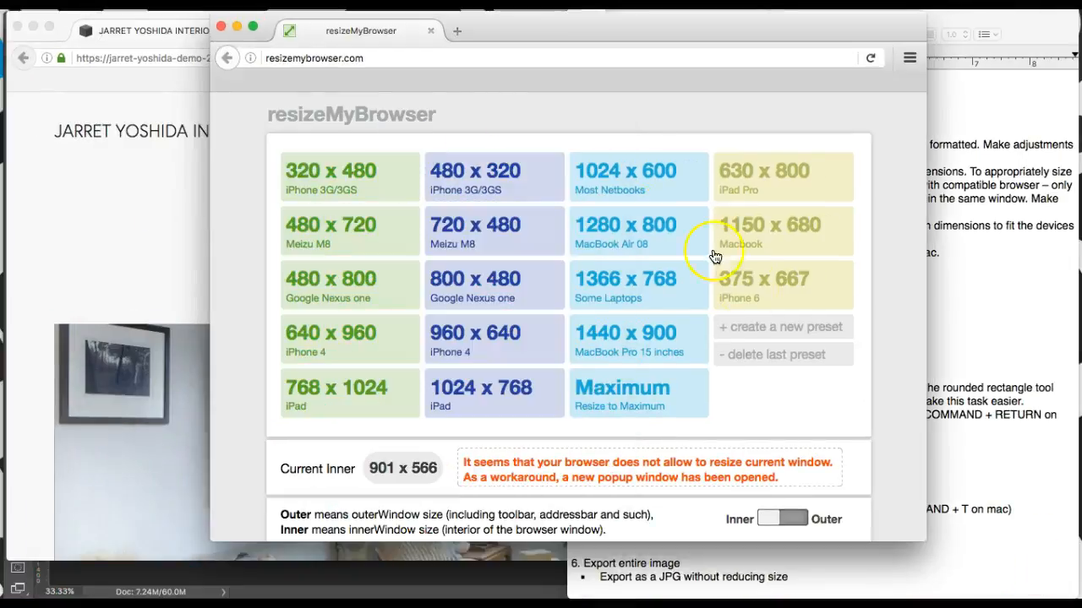
Step: Resize the site window to the 375 x 667 iPhone 6 preset
{"action": "left_click", "coordinate": [804, 297]}
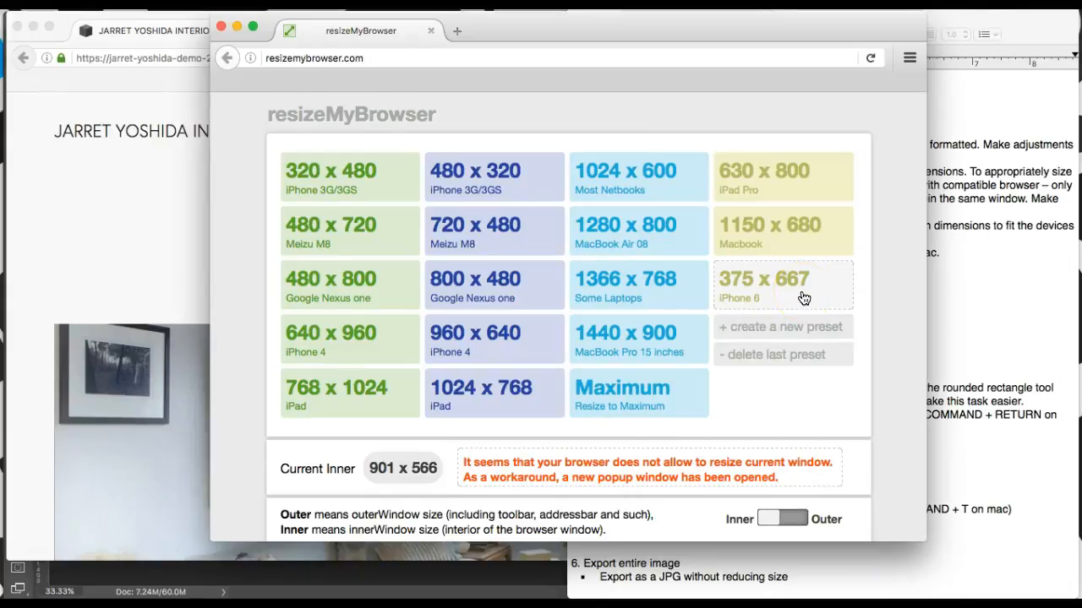
{"action": "left_click", "coordinate": [841, 342]}
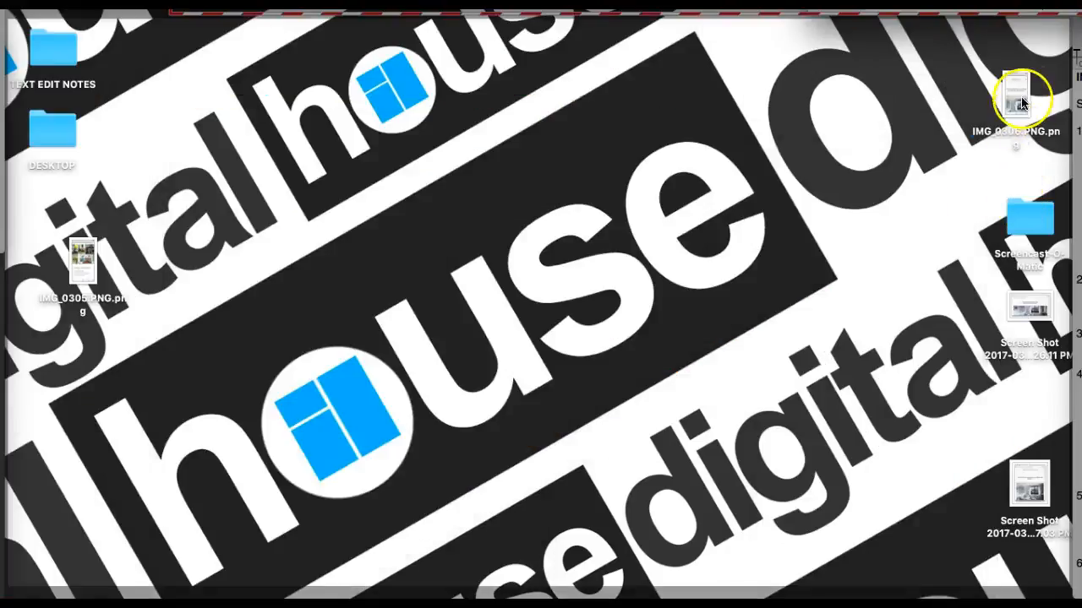
Step: Quick Look IMG_0306.PNG to check the iPhone capture of the site, then close it
{"action": "left_click", "coordinate": [1018, 100]}
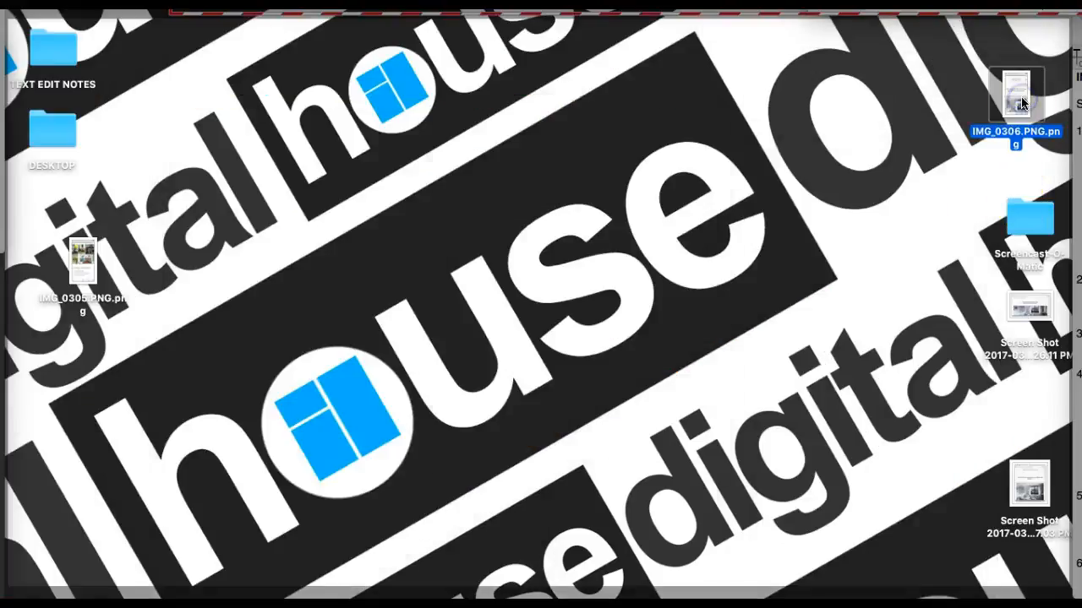
{"action": "key", "text": "space"}
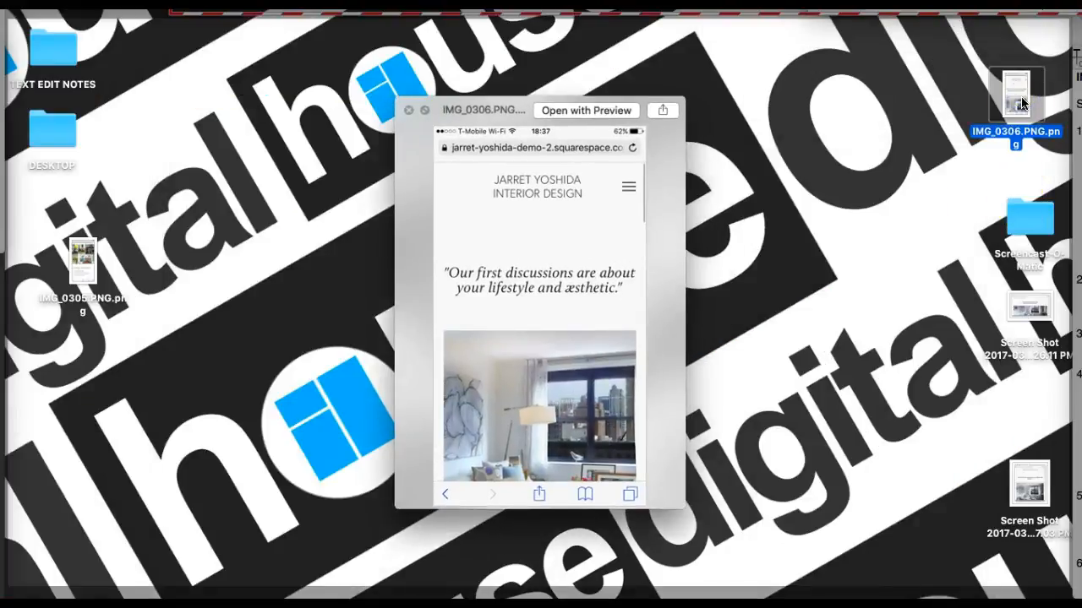
{"action": "key", "text": "space"}
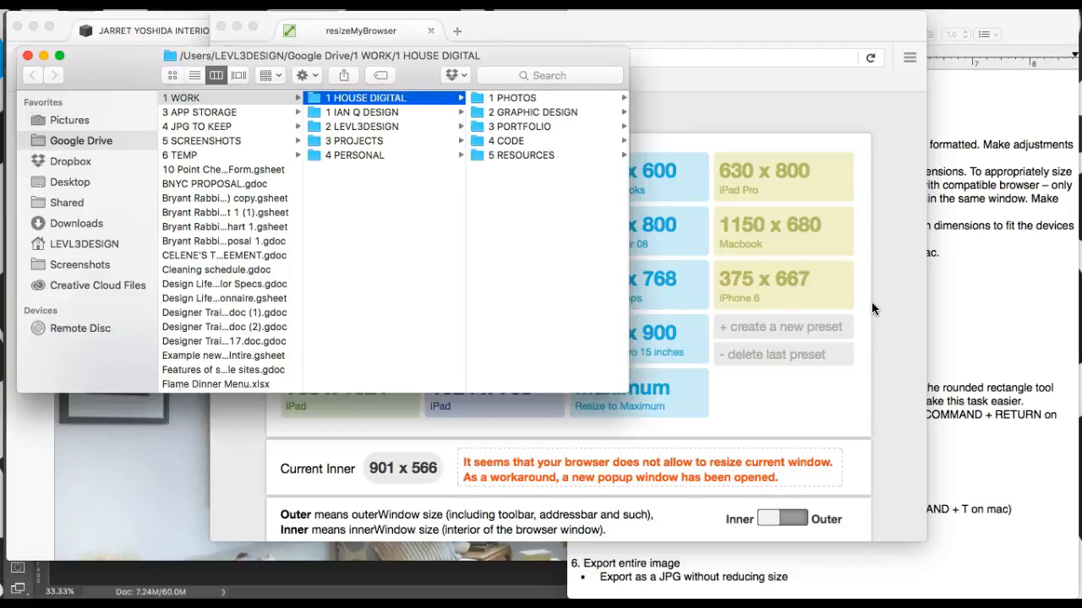
Step: Open a new blank Chrome window and move it onto Desktop 2
{"action": "left_click", "coordinate": [774, 343]}
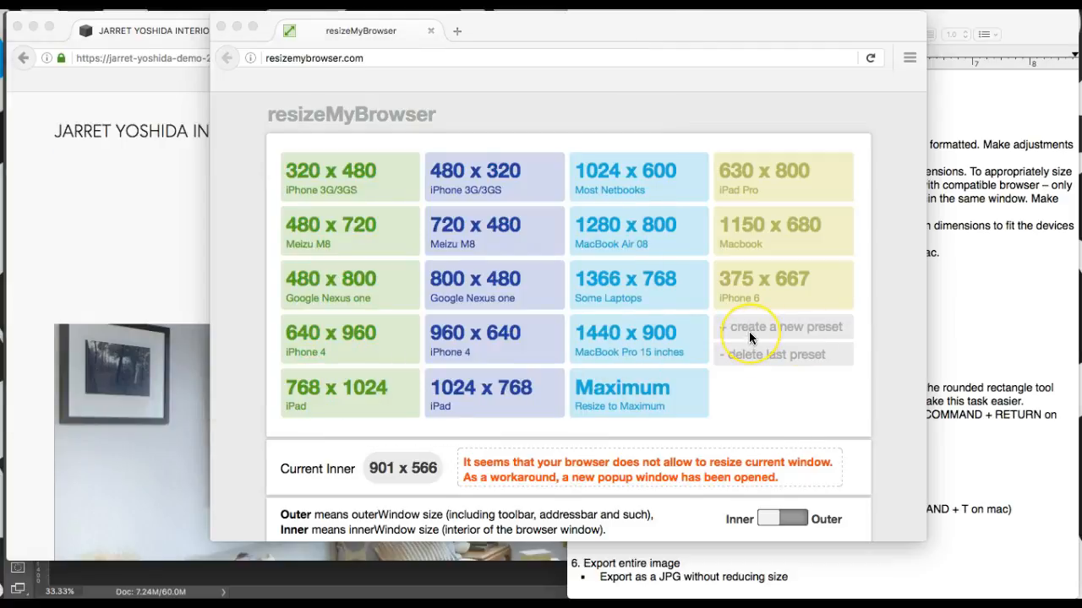
{"action": "key", "text": "super+Tab"}
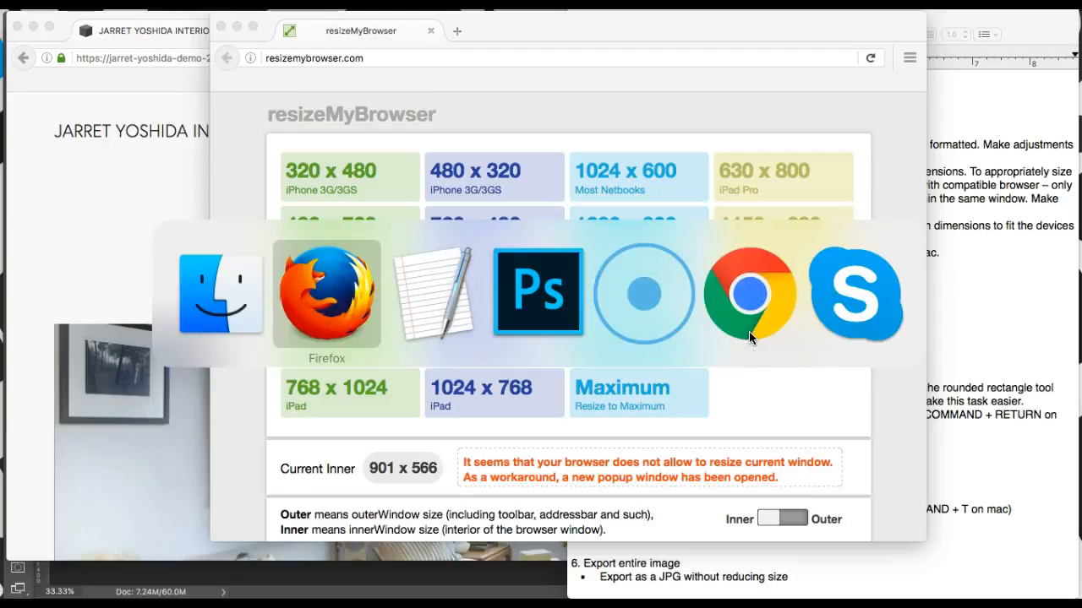
{"action": "key", "text": "super+Tab"}
{"action": "key", "text": "super+Tab"}
{"action": "key", "text": "super+Tab"}
{"action": "key", "text": "super+Tab"}
{"action": "key", "text": "super+n"}
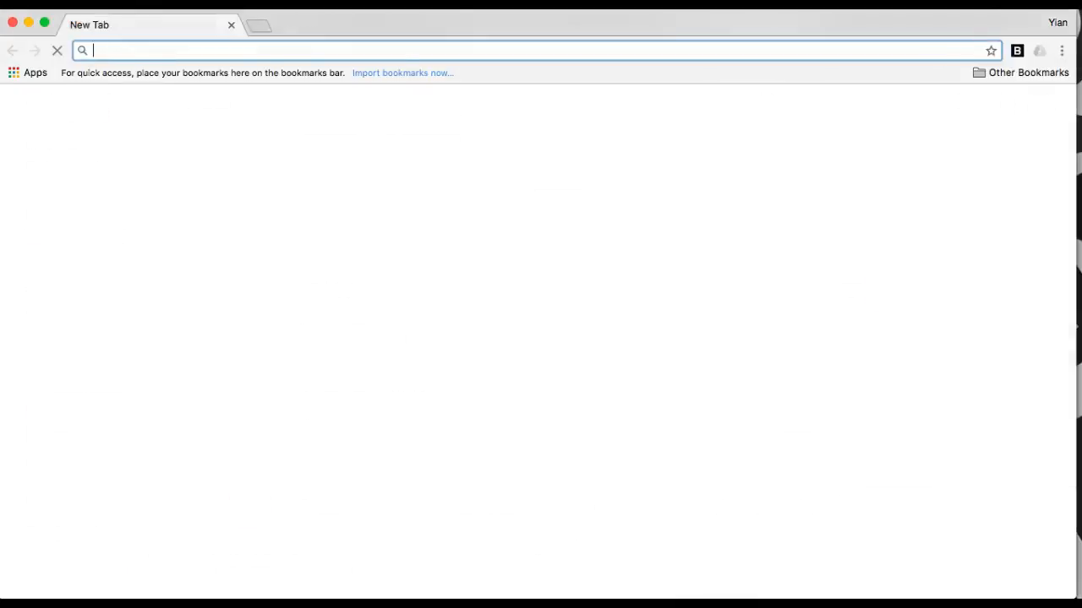
{"action": "key", "text": "ctrl+Up"}
{"action": "left_click_drag", "start_coordinate": [753, 397], "coordinate": [703, 55]}
{"action": "left_click", "coordinate": [691, 47]}
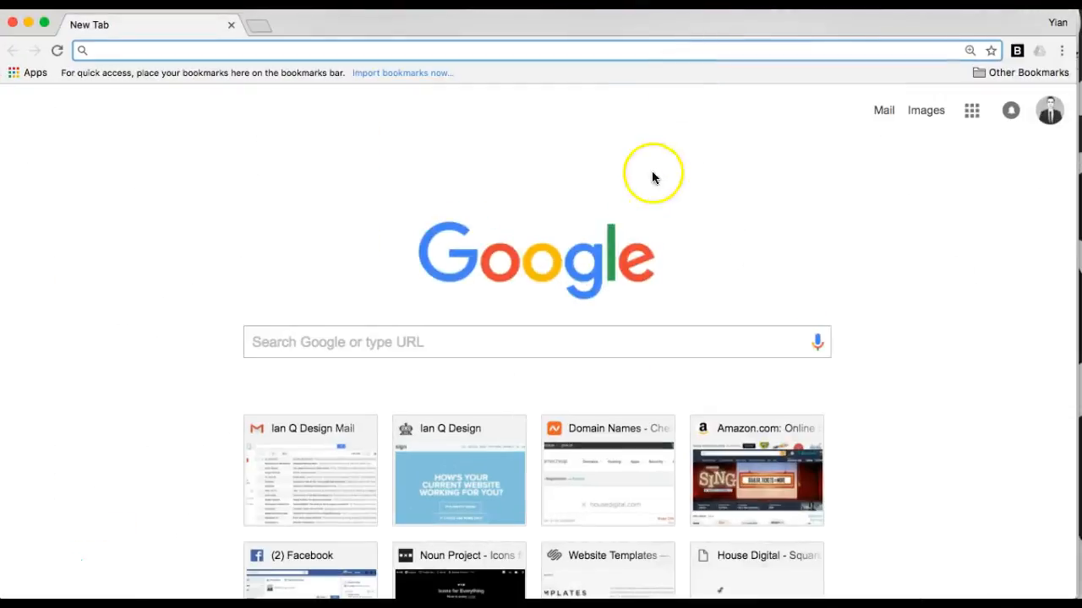
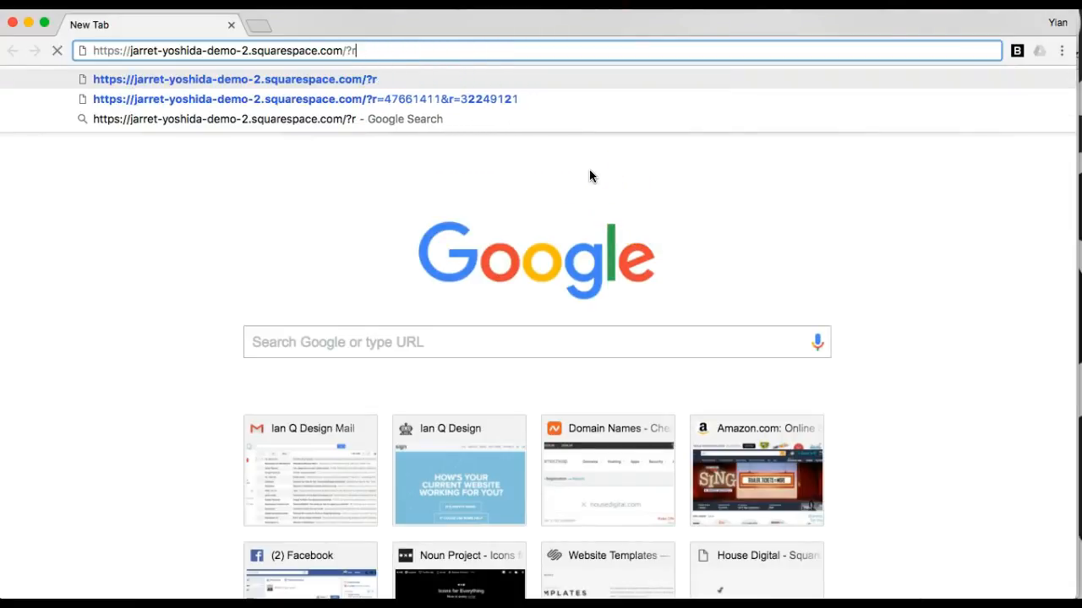
Step: Load the Squarespace demo site URL without its trailing query and open Chrome's developer tools
{"action": "key", "text": "Return"}
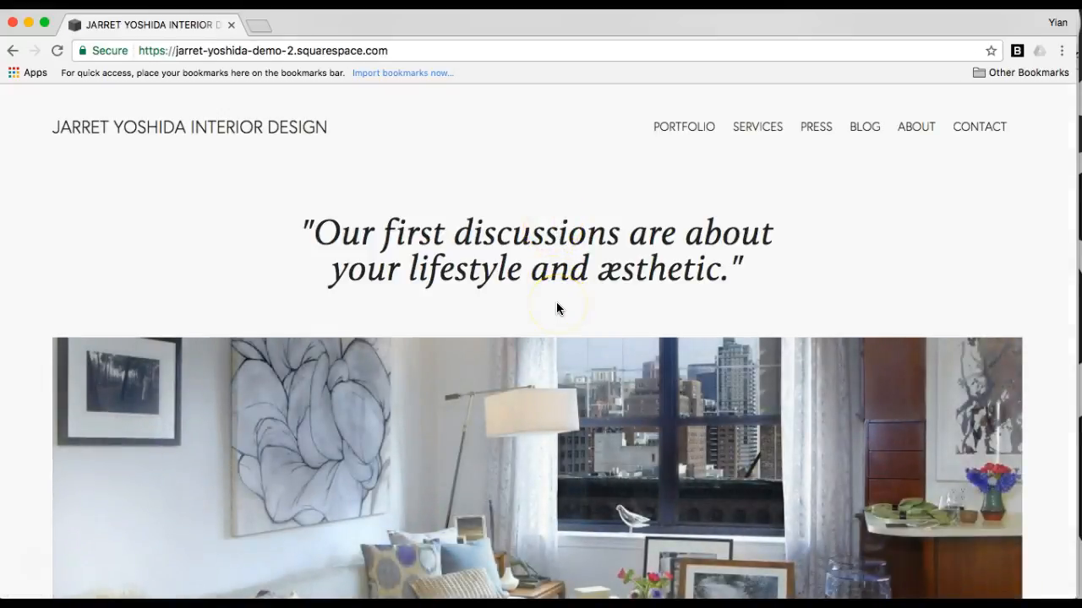
{"action": "key", "text": "super+alt+i"}
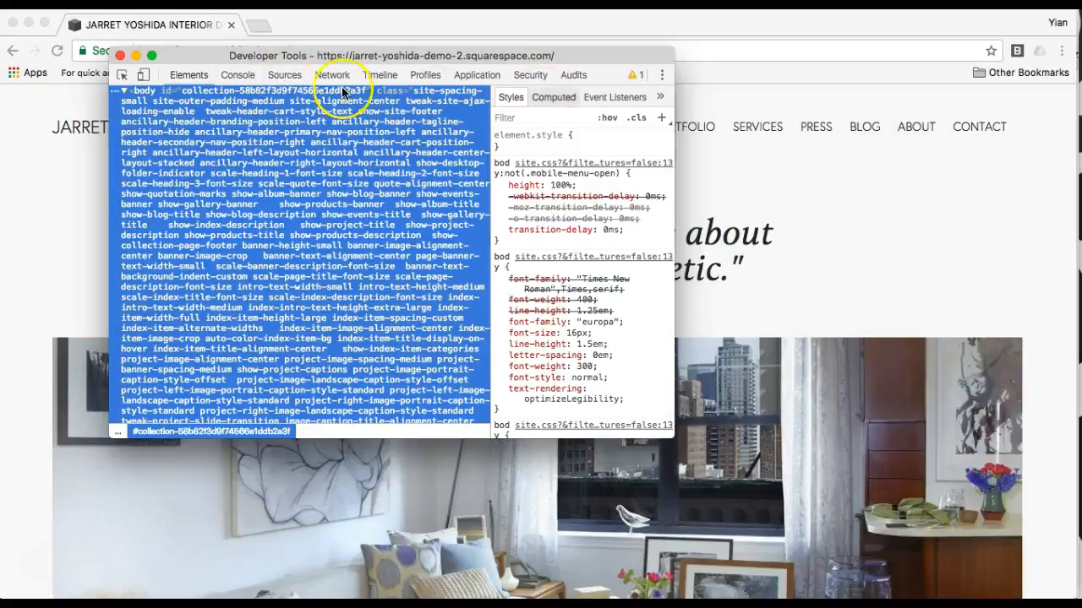
Step: Turn on the DevTools device toolbar and move the DevTools window off the preview
{"action": "left_click", "coordinate": [144, 75]}
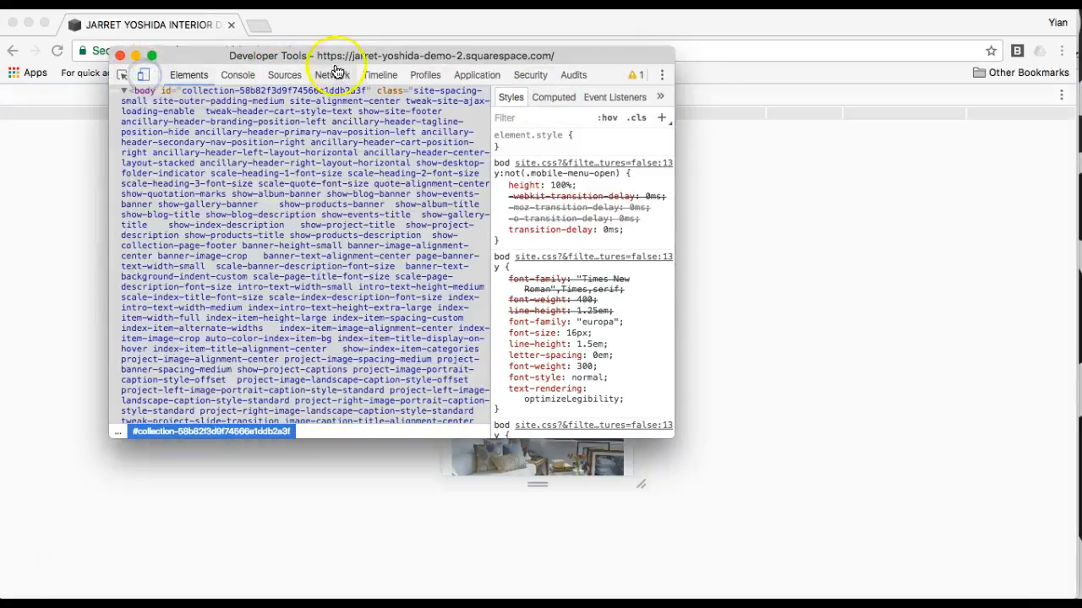
{"action": "left_click_drag", "start_coordinate": [350, 54], "coordinate": [141, 284]}
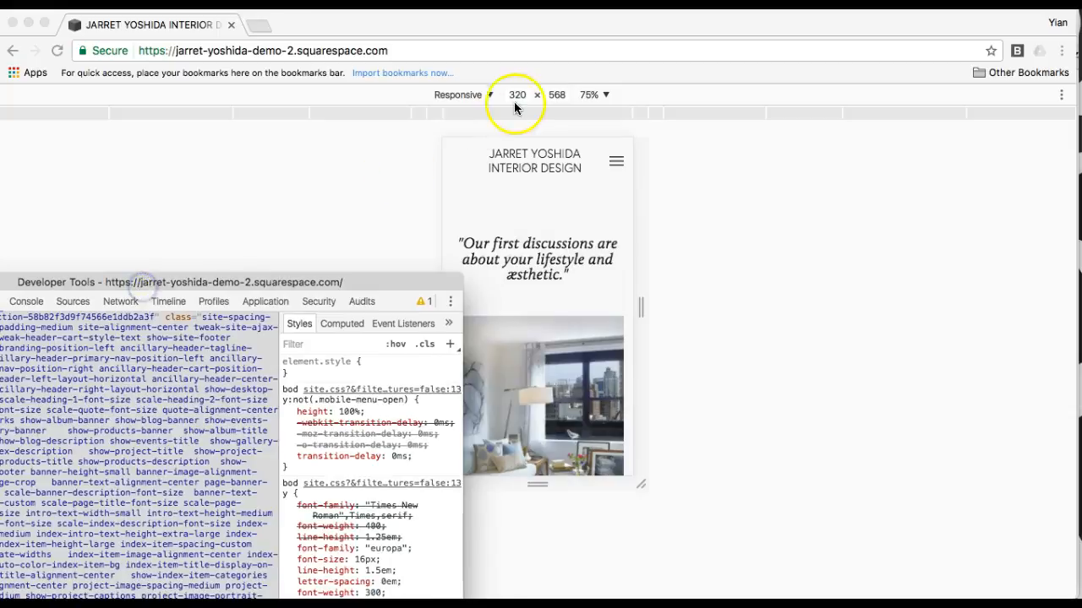
{"action": "left_click_drag", "start_coordinate": [392, 283], "coordinate": [272, 270]}
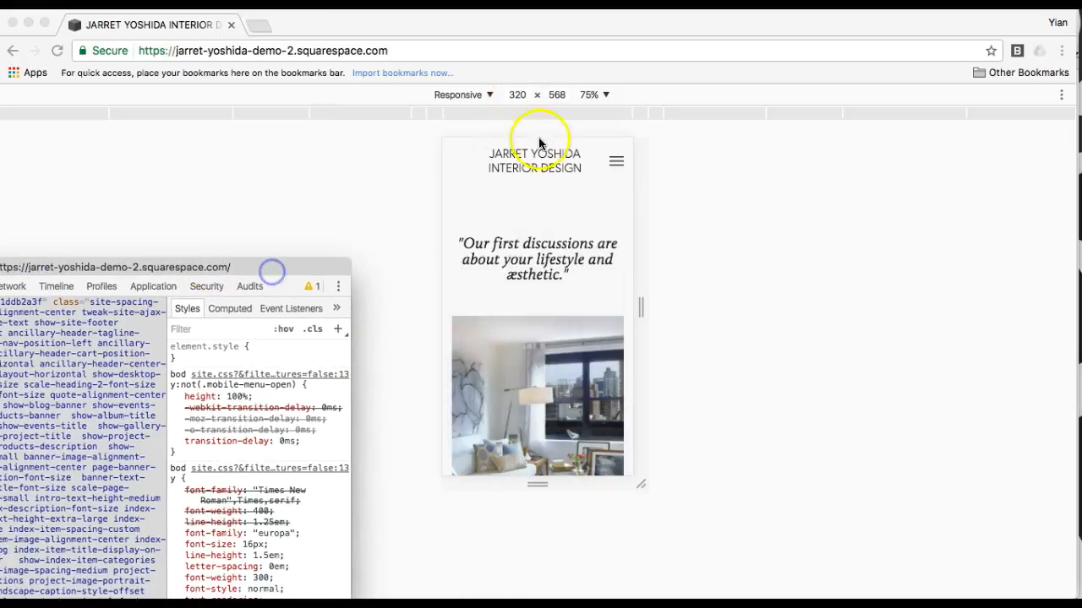
Step: Set the responsive preview to 375 × 667 and scroll through the page
{"action": "left_click", "coordinate": [525, 96]}
{"action": "type", "text": "375"}
{"action": "key", "text": "Tab"}
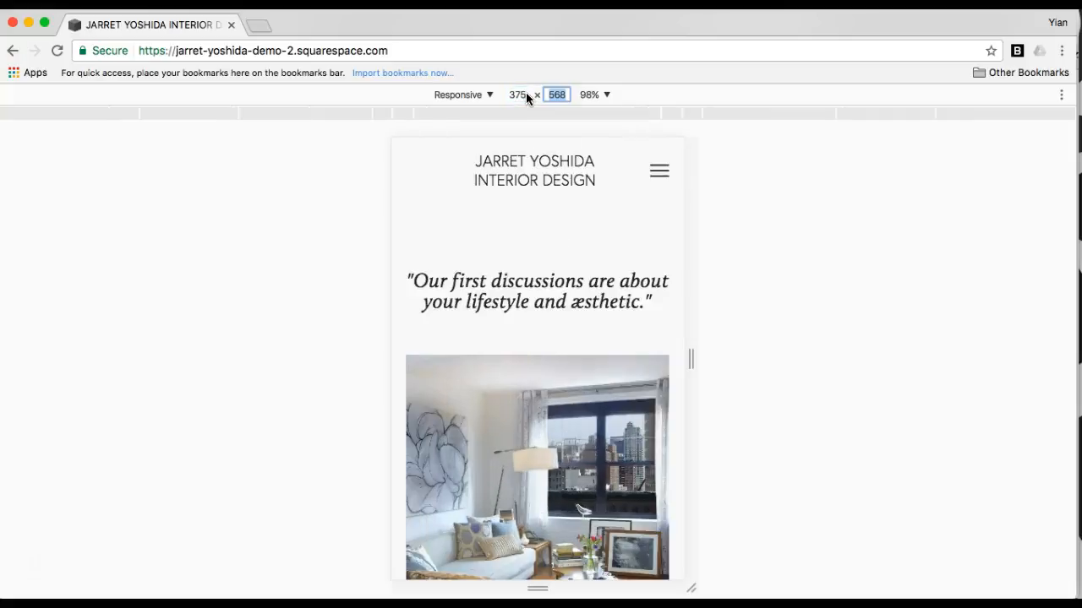
{"action": "type", "text": "667"}
{"action": "left_click", "coordinate": [642, 200]}
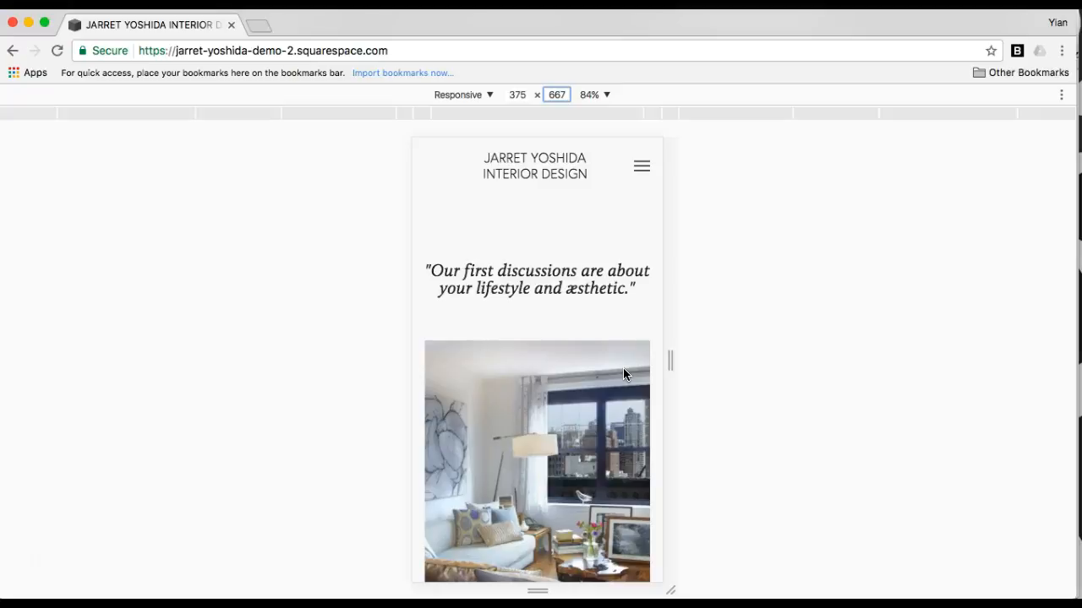
{"action": "left_click_drag", "start_coordinate": [412, 144], "coordinate": [671, 589]}
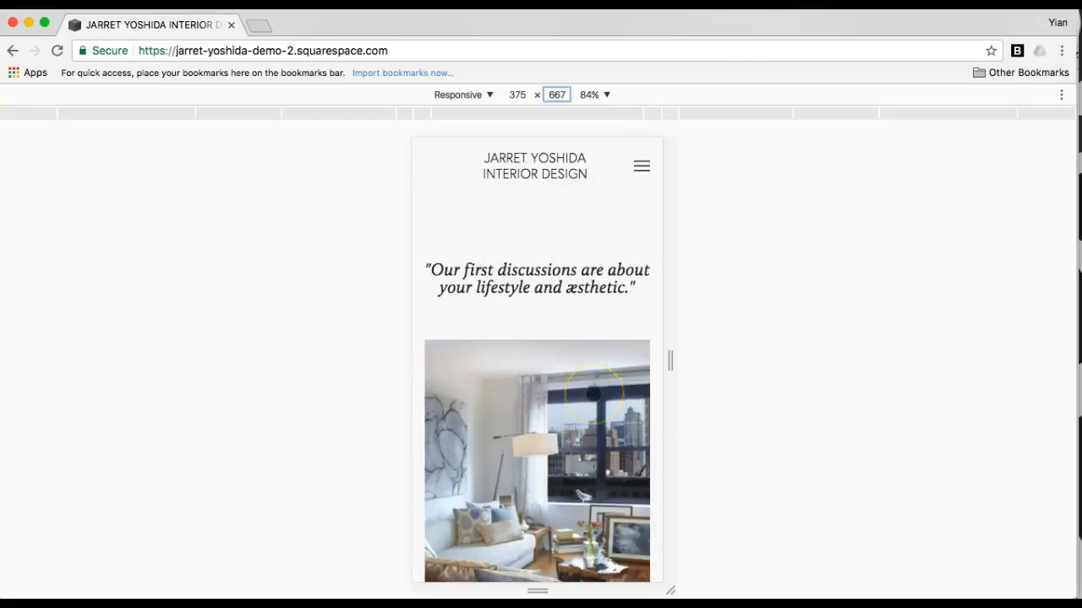
{"action": "scroll", "coordinate": [583, 393], "scroll_direction": "down", "scroll_amount": 2}
{"action": "scroll", "coordinate": [583, 393], "scroll_direction": "down", "scroll_amount": 3}
{"action": "scroll", "coordinate": [583, 393], "scroll_direction": "up", "scroll_amount": 4}
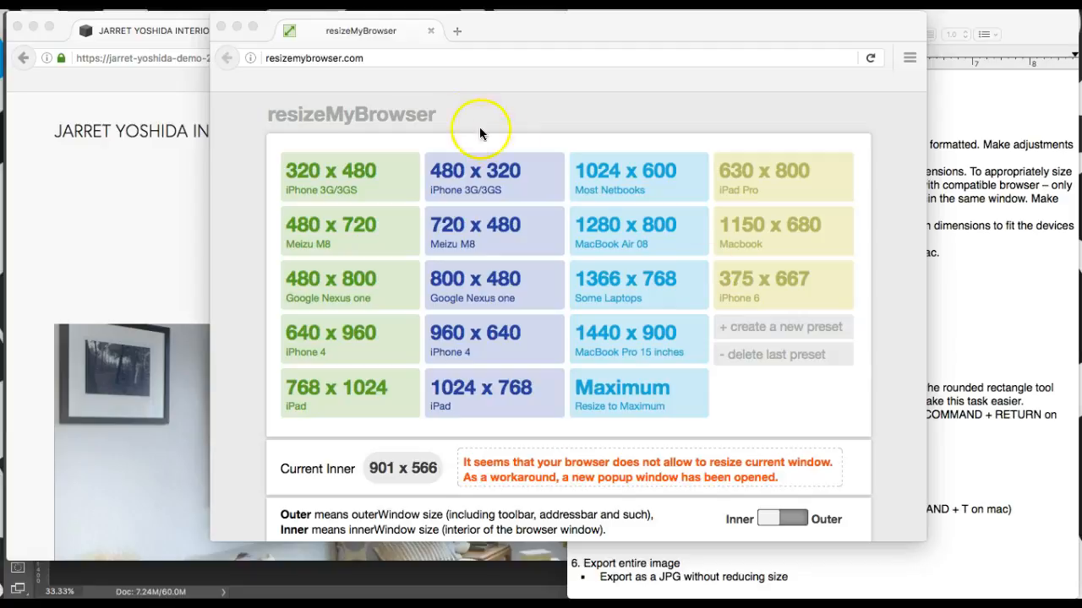
Step: Close the resizeMyBrowser popup and bring Photoshop's PORTFOLIO TEMPLATE 2.psd to the front
{"action": "left_click", "coordinate": [563, 31]}
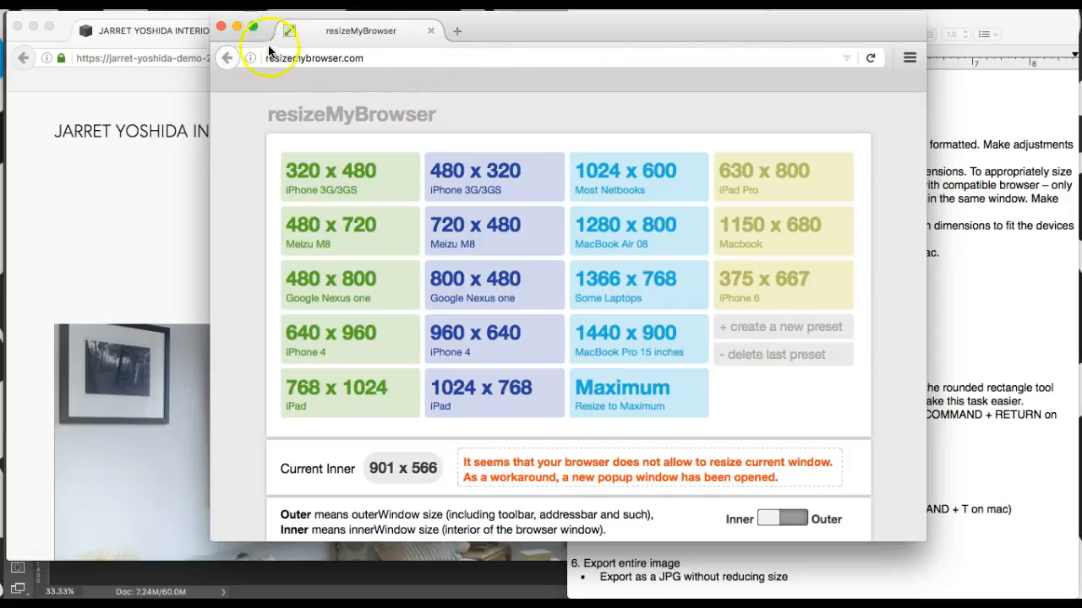
{"action": "left_click", "coordinate": [221, 28]}
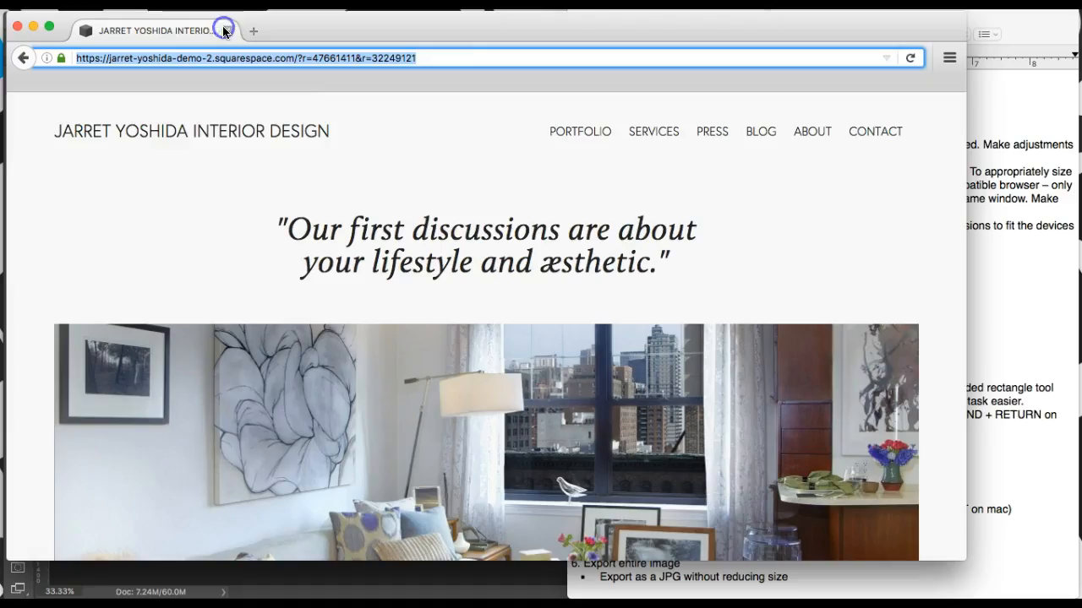
{"action": "key", "text": "ctrl+Up"}
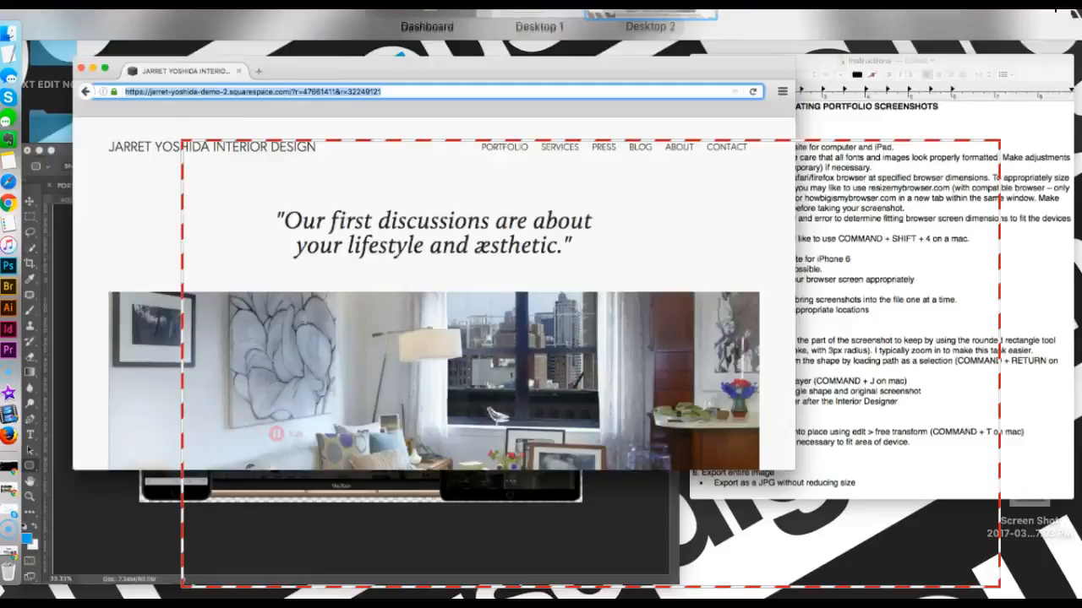
{"action": "left_click", "coordinate": [234, 471]}
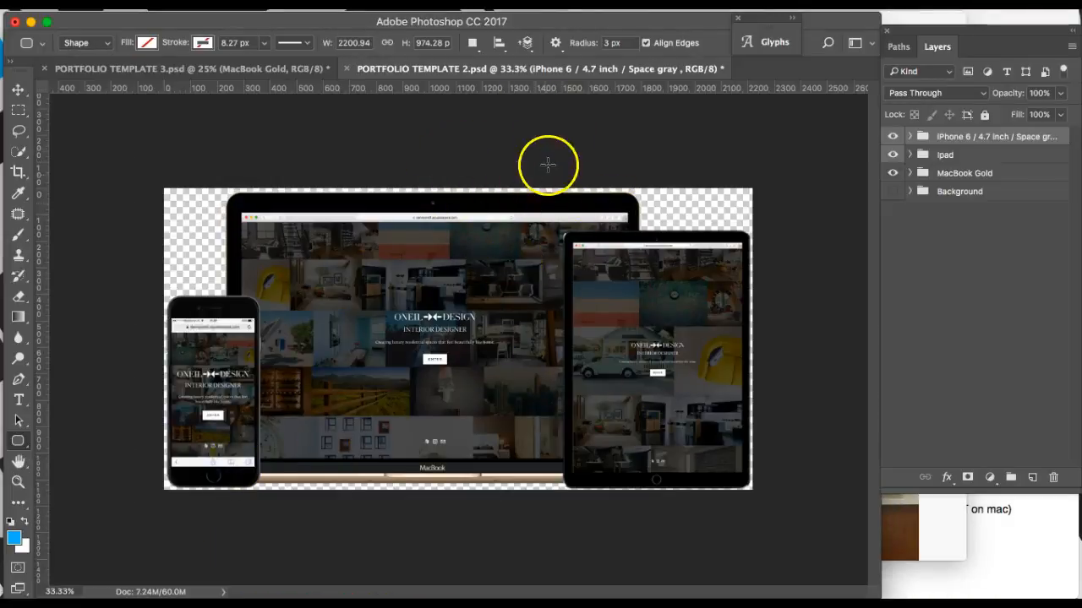
Step: Switch to PORTFOLIO TEMPLATE 3.psd, then bring the TextEdit Instructions document forward
{"action": "left_click", "coordinate": [251, 68]}
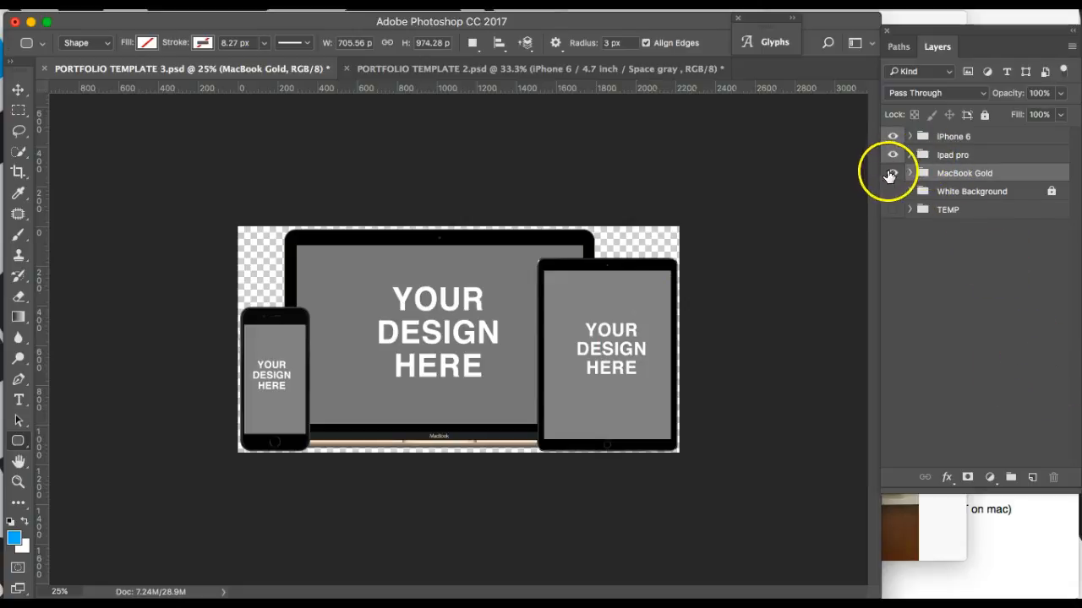
{"action": "key", "text": "ctrl+Up"}
{"action": "left_click", "coordinate": [949, 142]}
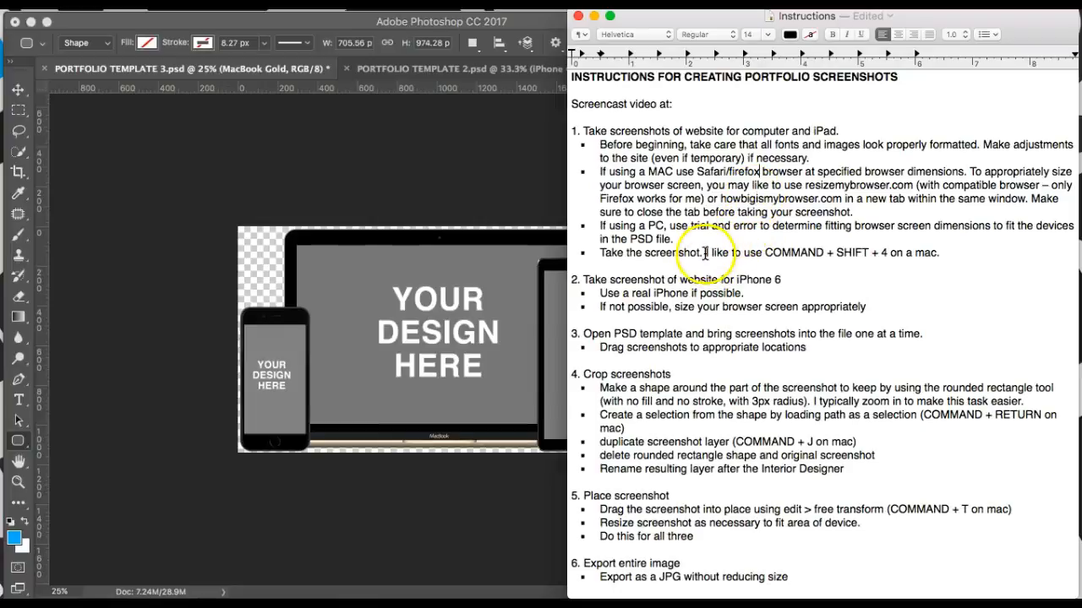
Step: Read through the Instructions' steps and screenshot sizes, then return to the Photoshop template
{"action": "scroll", "coordinate": [667, 245], "scroll_direction": "down", "scroll_amount": 5}
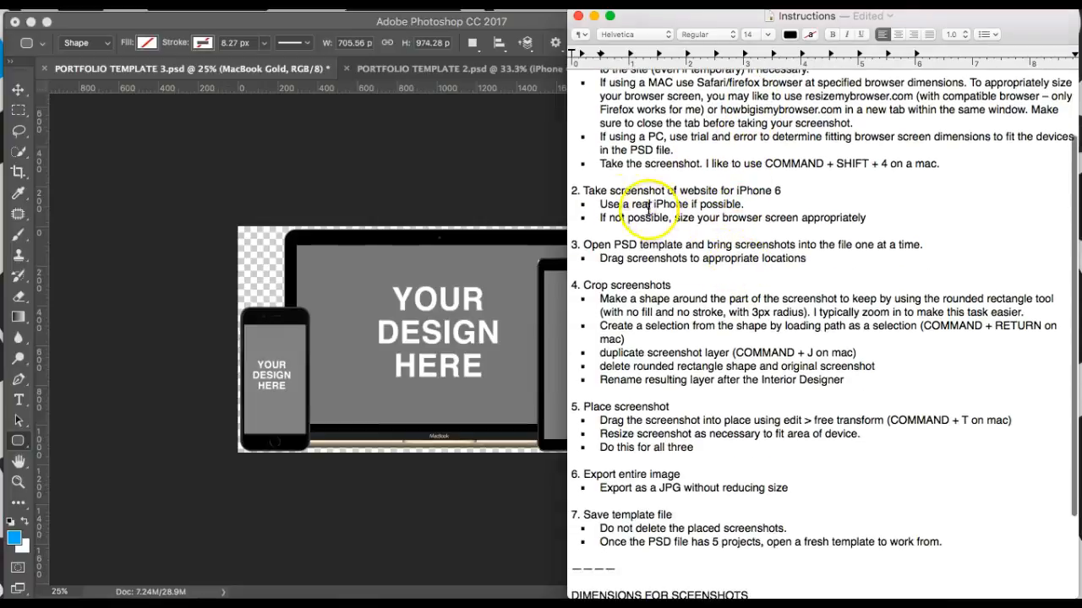
{"action": "scroll", "coordinate": [712, 121], "scroll_direction": "up", "scroll_amount": 3}
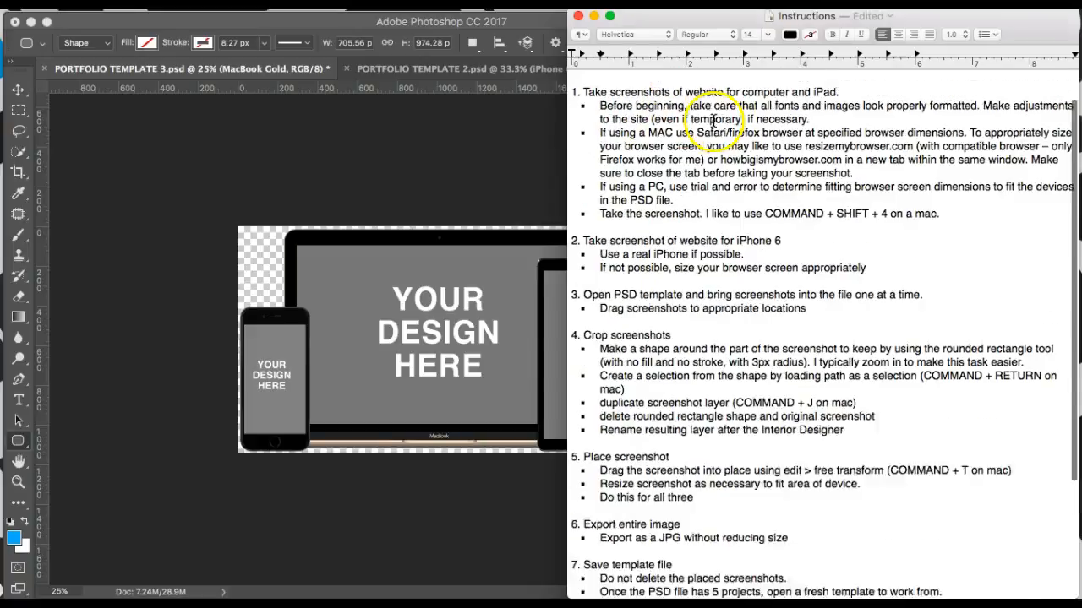
{"action": "scroll", "coordinate": [713, 121], "scroll_direction": "up", "scroll_amount": 2}
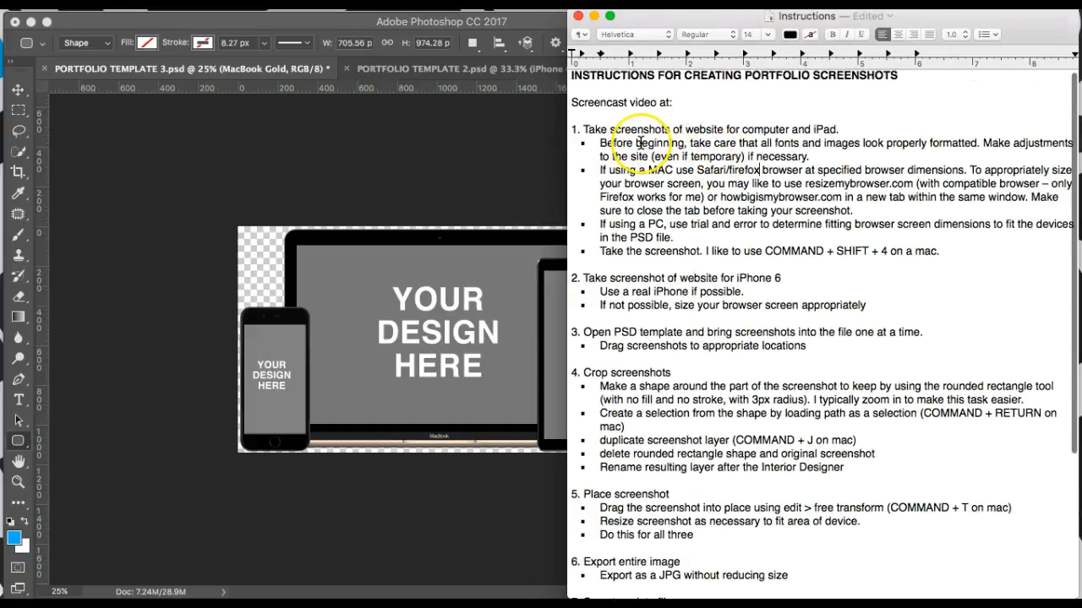
{"action": "scroll", "coordinate": [642, 144], "scroll_direction": "down", "scroll_amount": 5}
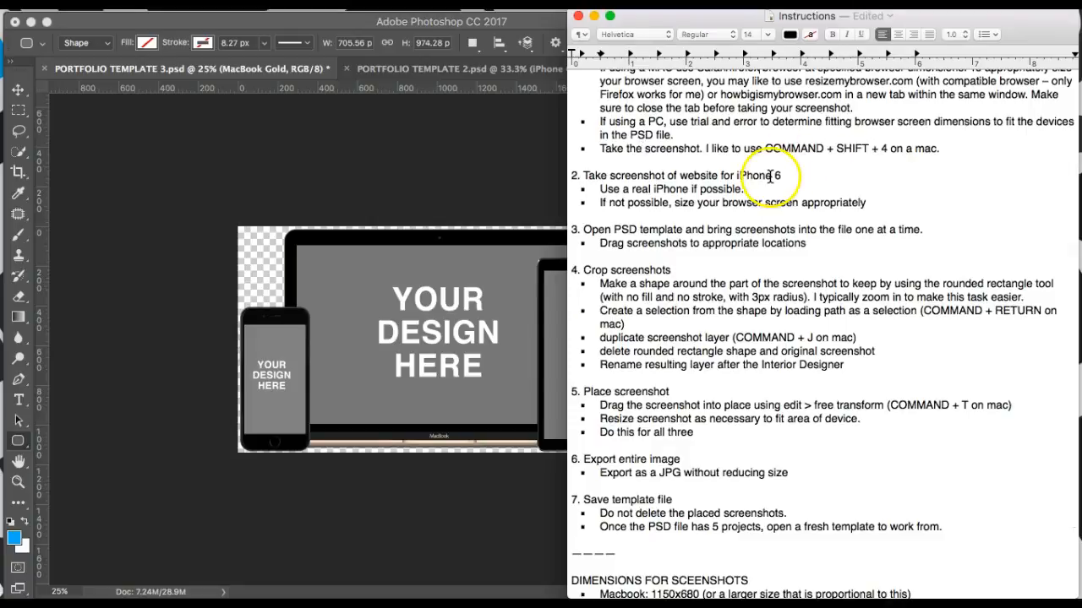
{"action": "scroll", "coordinate": [744, 224], "scroll_direction": "down", "scroll_amount": 4}
{"action": "scroll", "coordinate": [740, 224], "scroll_direction": "down", "scroll_amount": 1}
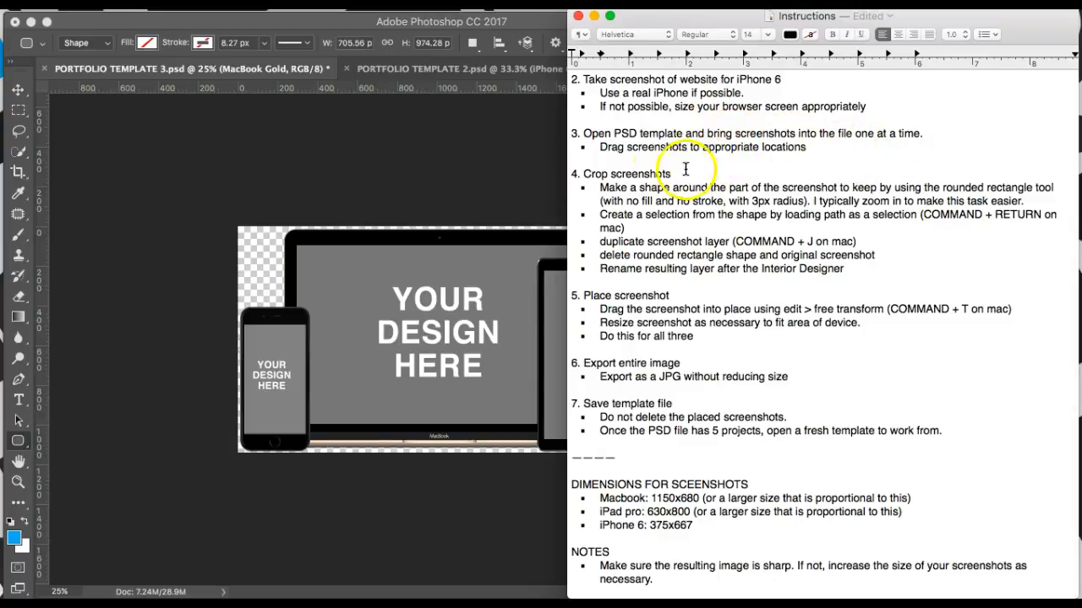
{"action": "left_click", "coordinate": [465, 202]}
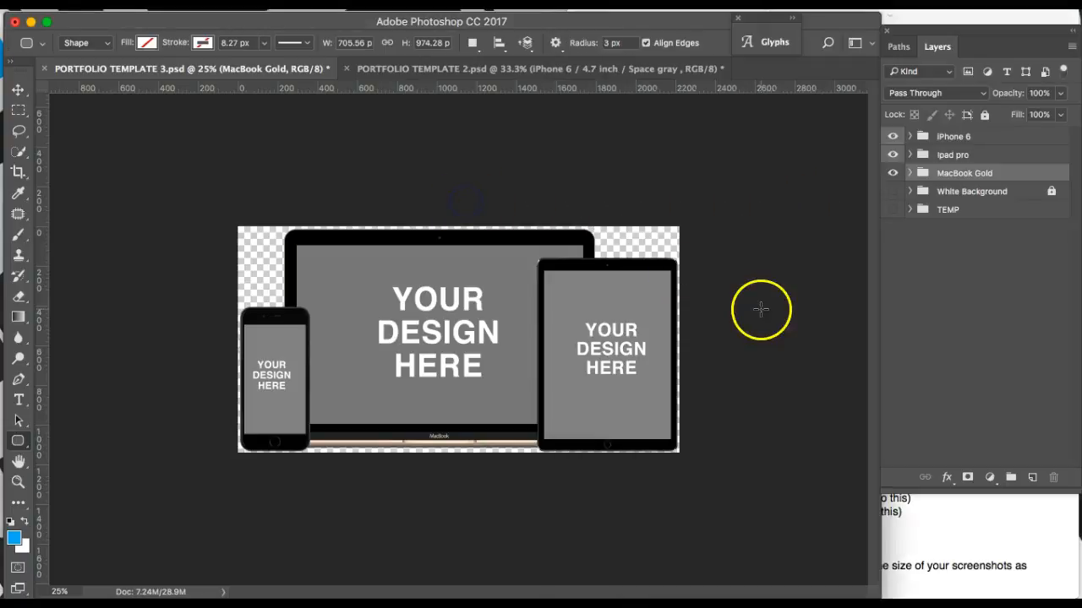
Step: Place the 10.26.11 PM website screenshot from the desktop into the template
{"action": "key", "text": "F11"}
{"action": "left_click", "coordinate": [1033, 476]}
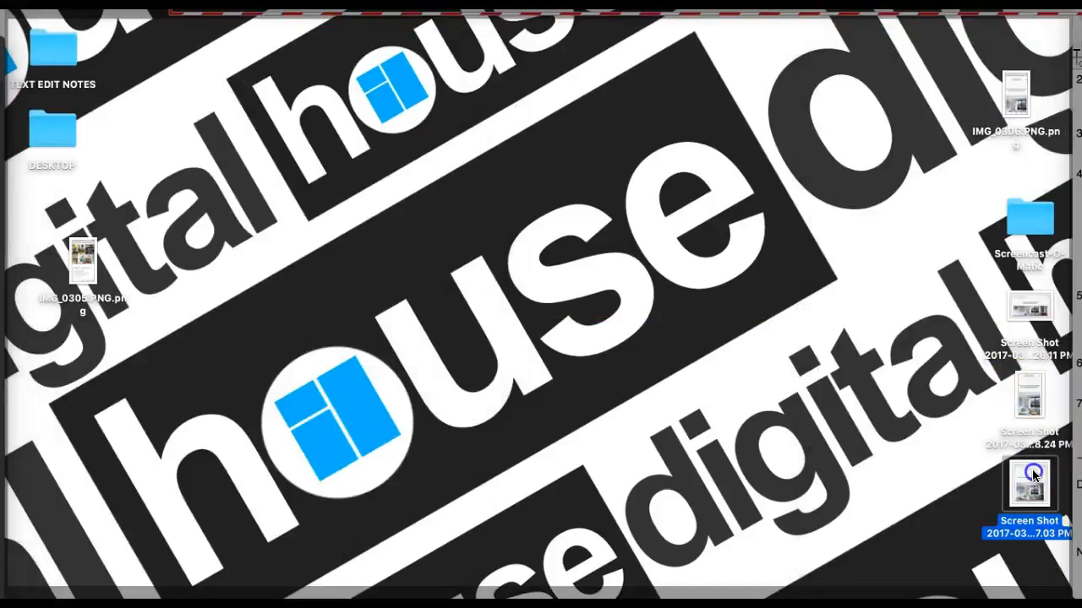
{"action": "left_click_drag", "start_coordinate": [1029, 318], "coordinate": [420, 301]}
{"action": "key", "text": "F11"}
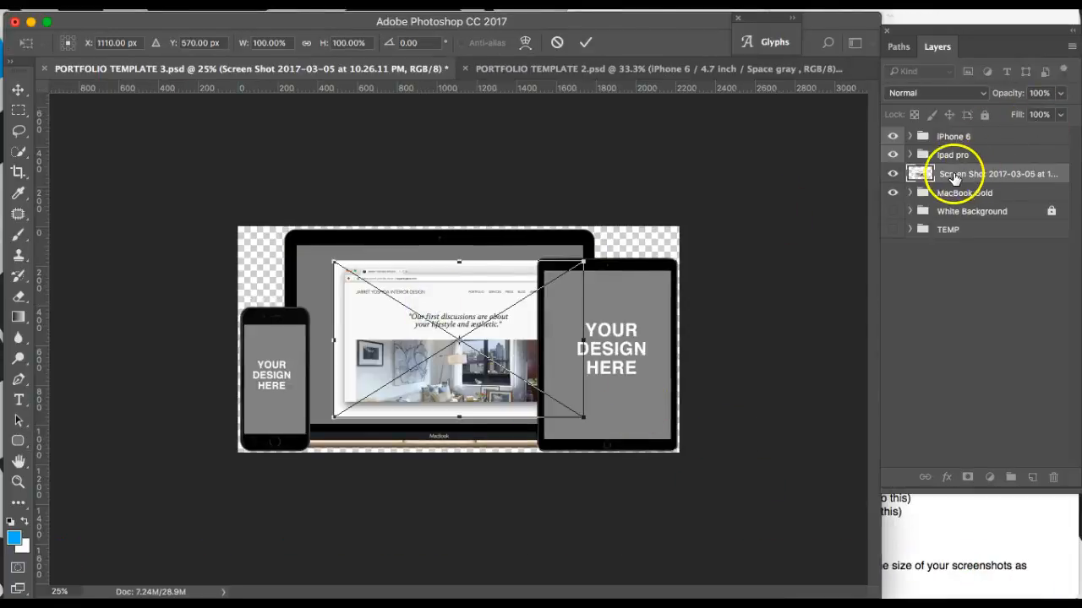
{"action": "left_click", "coordinate": [951, 176]}
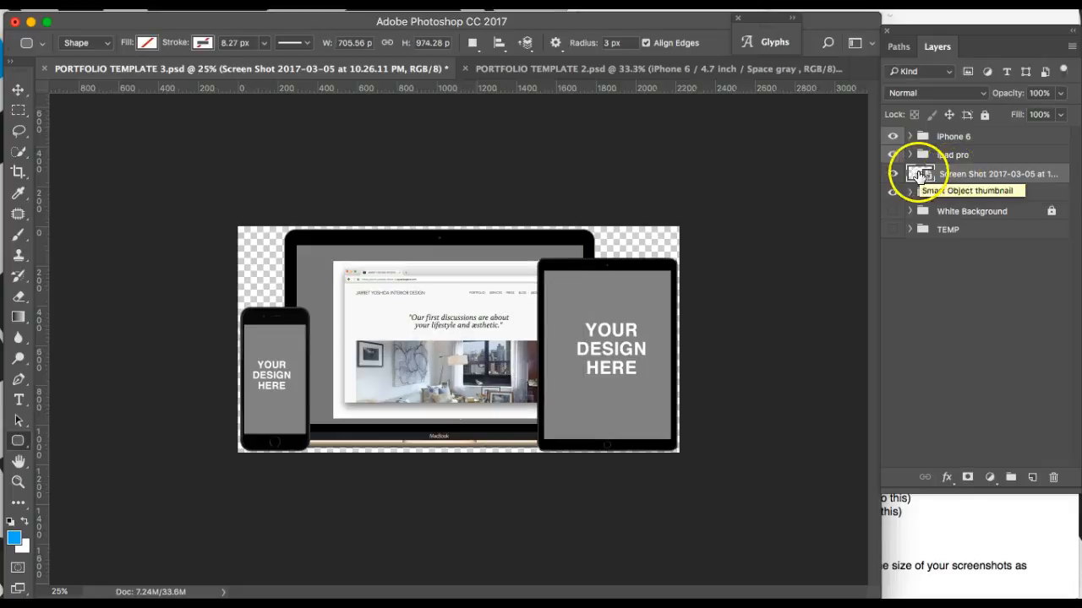
Step: Move the screenshot layer into the MacBook Gold group and hide the iPad pro and iPhone 6 mockups
{"action": "left_click_drag", "start_coordinate": [943, 175], "coordinate": [930, 195]}
{"action": "left_click", "coordinate": [910, 174]}
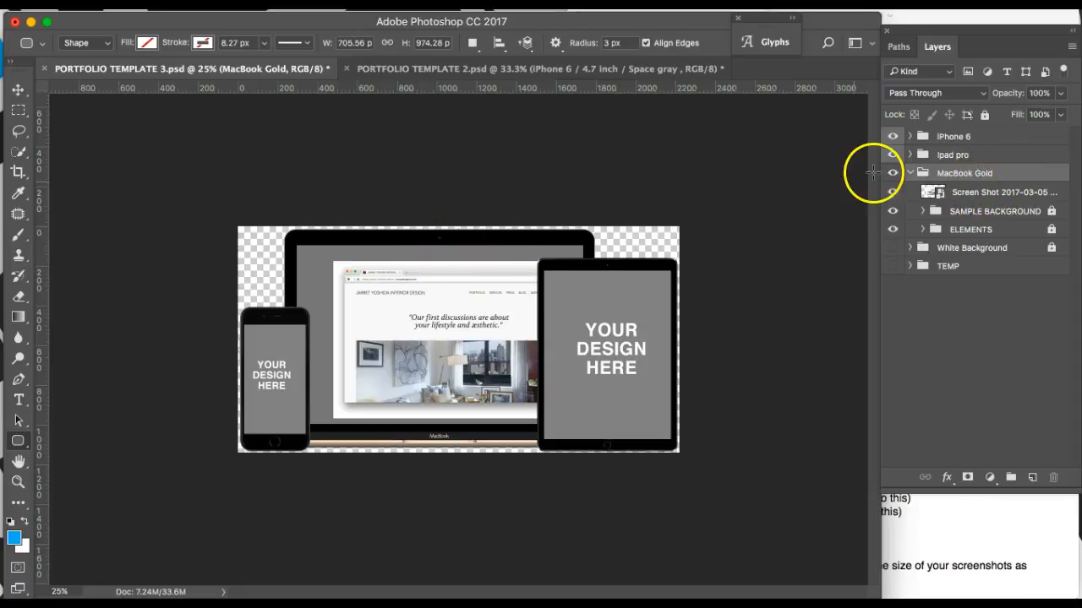
{"action": "left_click", "coordinate": [891, 155]}
{"action": "left_click", "coordinate": [892, 136]}
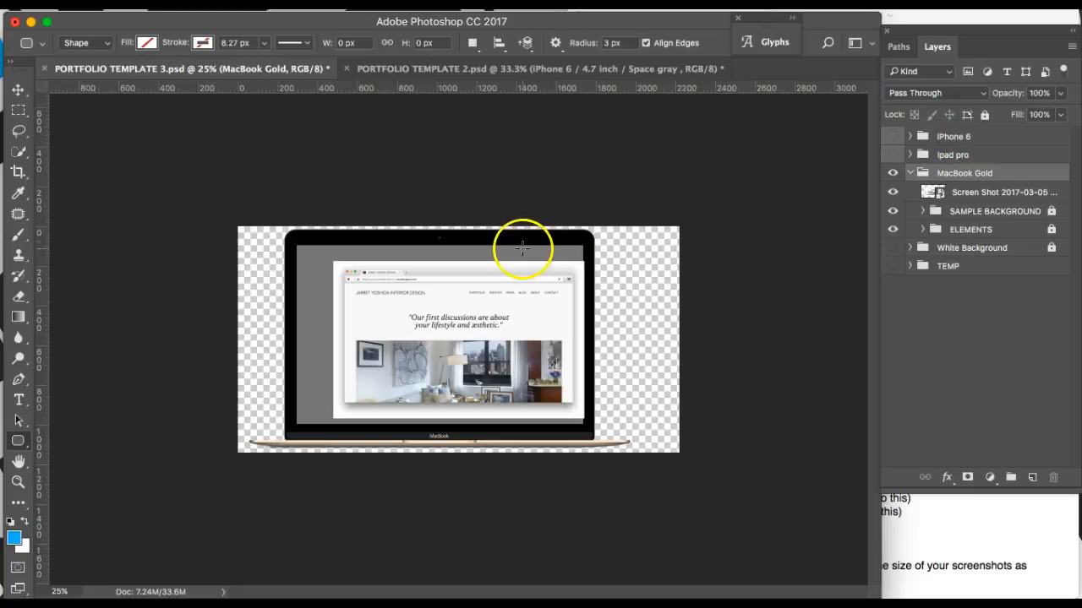
Step: At 50% zoom, shift the screenshot left and up onto the MacBook screen
{"action": "key", "text": "super+equal"}
{"action": "key", "text": "super+equal"}
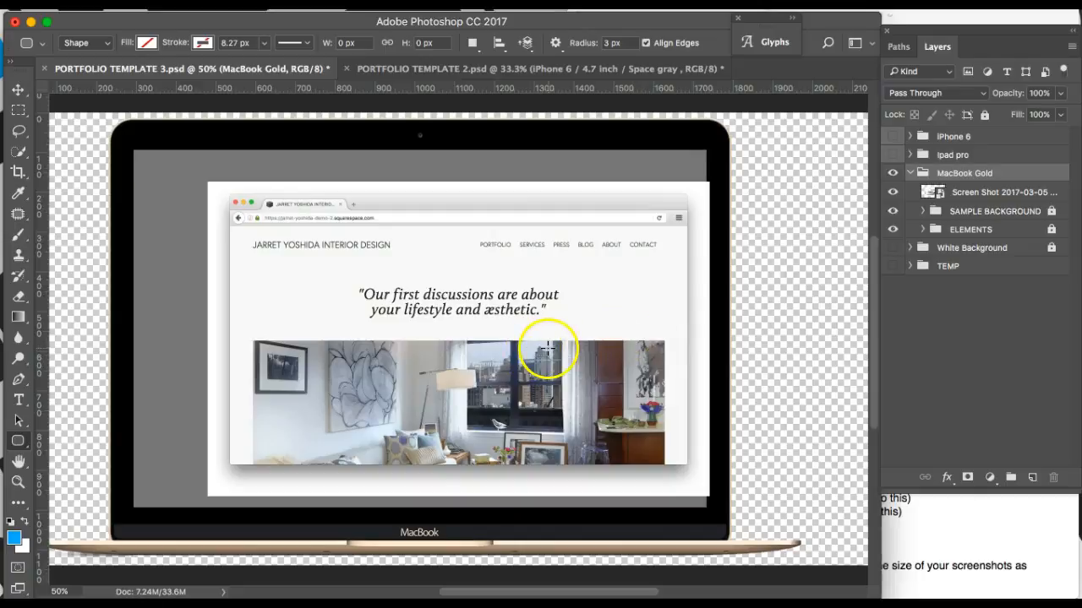
{"action": "left_click", "coordinate": [976, 189]}
{"action": "key", "text": "ctrl+t"}
{"action": "left_click_drag", "start_coordinate": [613, 327], "coordinate": [575, 318]}
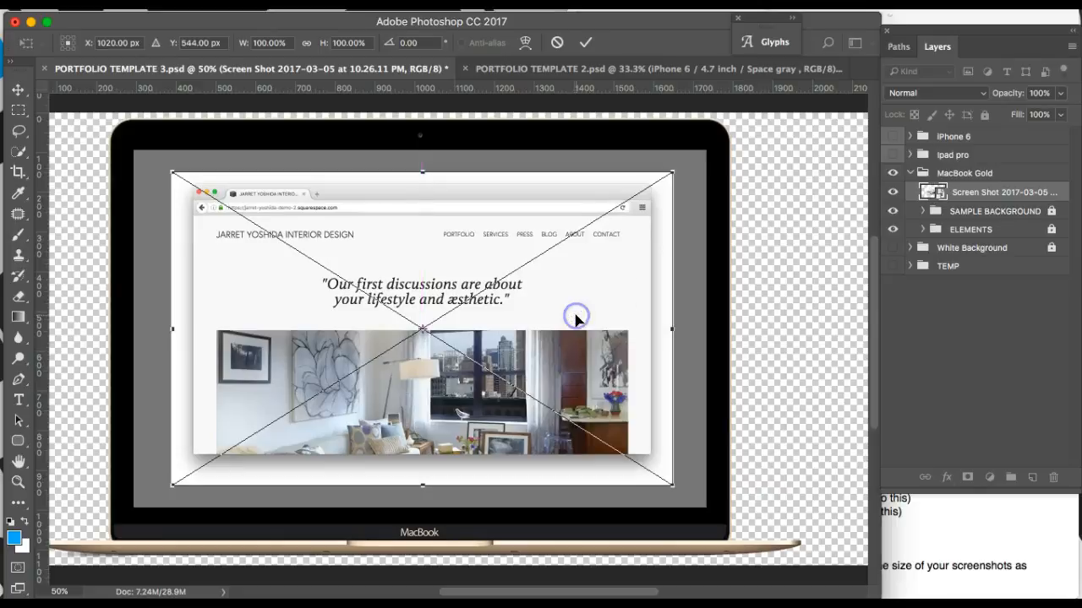
{"action": "key", "text": "Return"}
{"action": "key", "text": "u"}
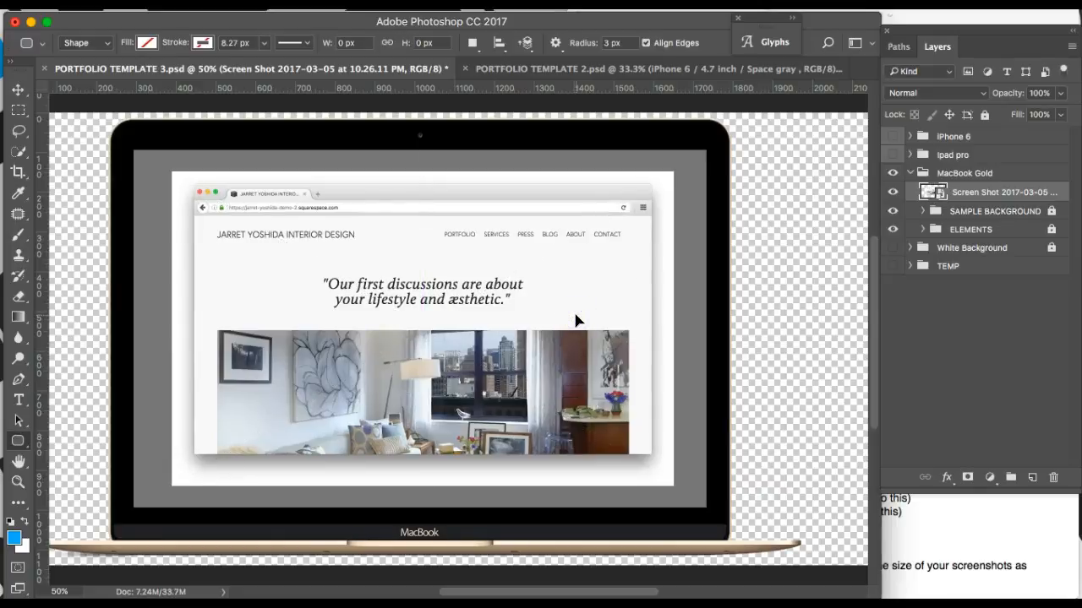
{"action": "left_click", "coordinate": [957, 543]}
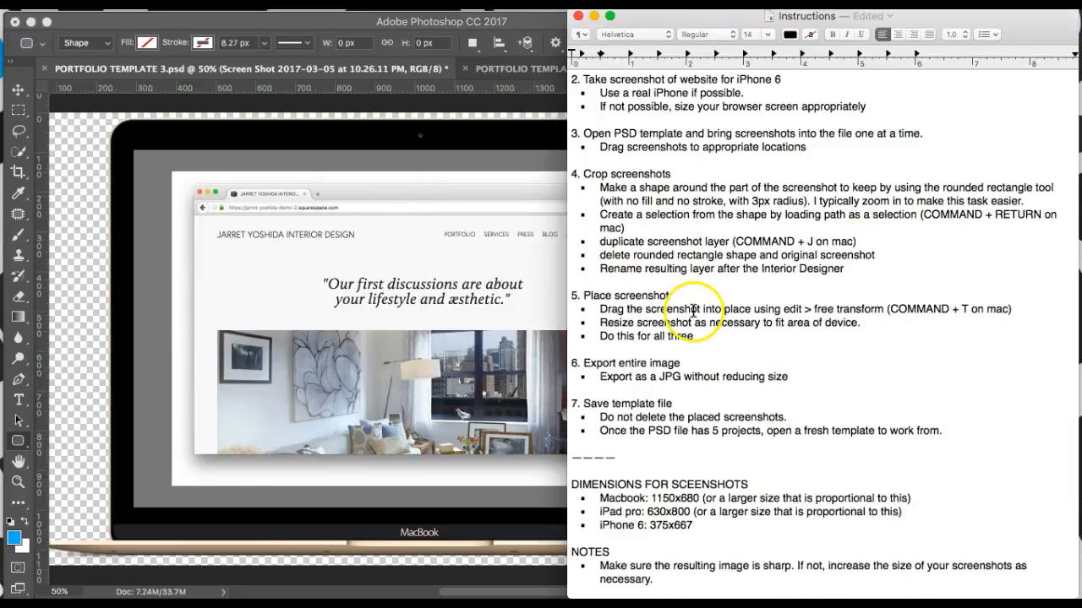
Step: Review the crop steps in the Instructions, then bring Photoshop back in front
{"action": "scroll", "coordinate": [689, 304], "scroll_direction": "up", "scroll_amount": 1}
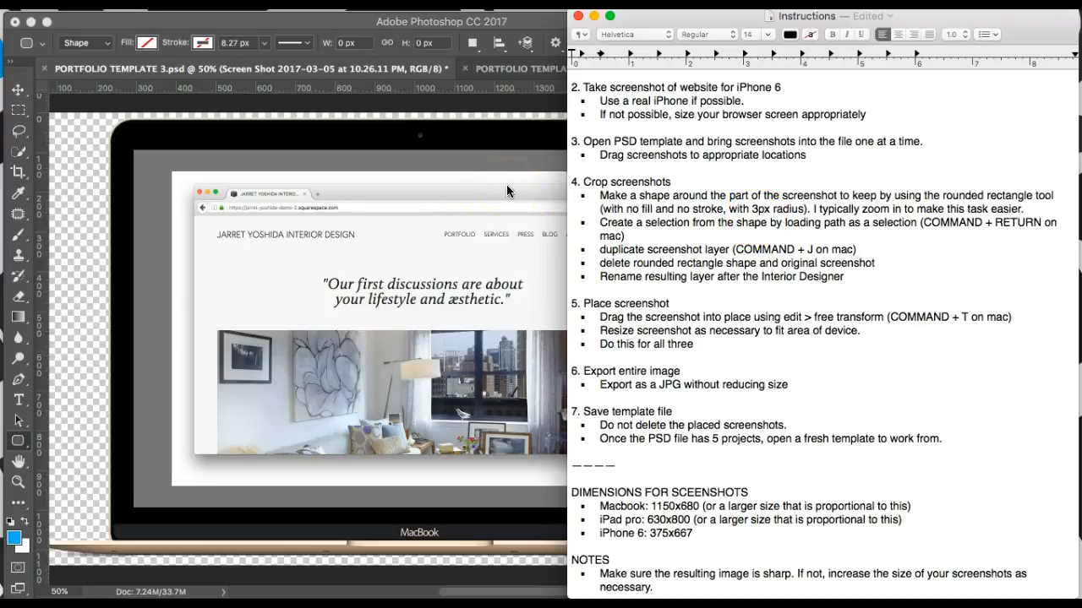
{"action": "left_click", "coordinate": [462, 177]}
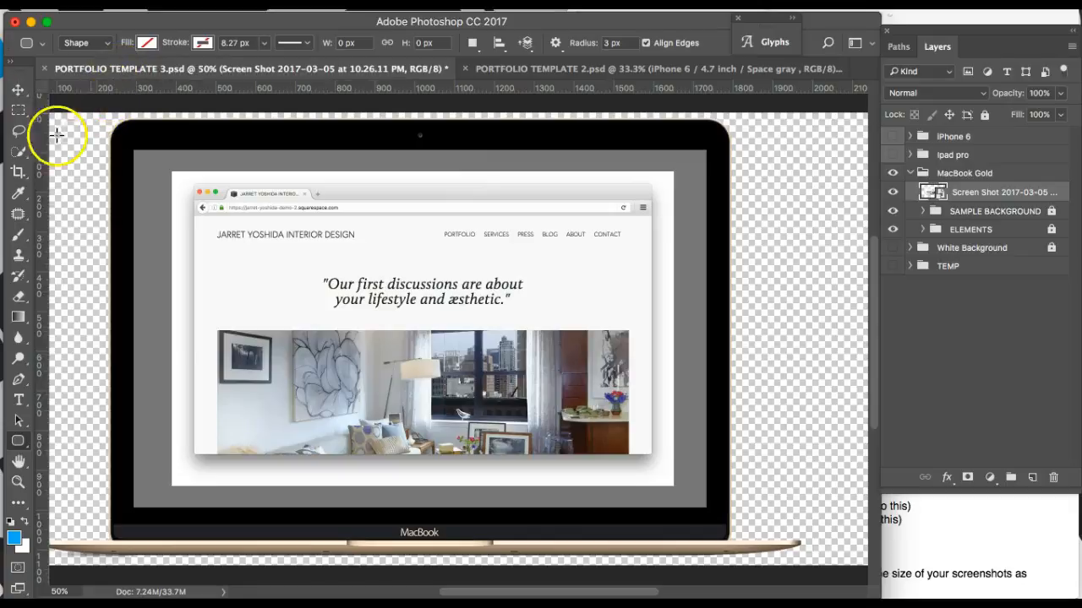
Step: With the Rounded Rectangle Tool at 3 px radius and 100% zoom, draw a 1151 x 679 px shape over the screenshot
{"action": "left_click", "coordinate": [18, 441]}
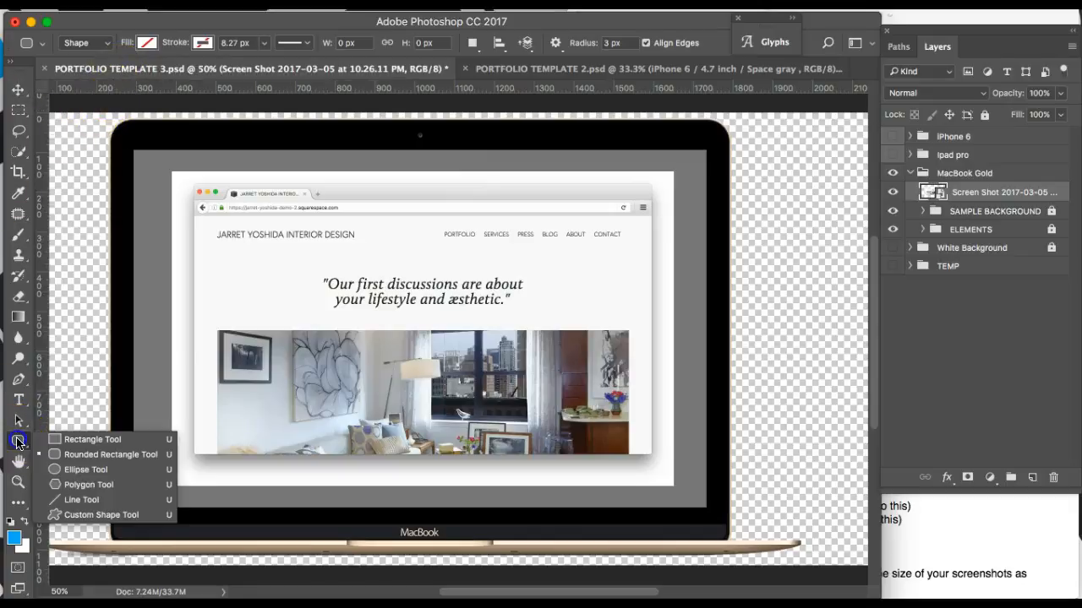
{"action": "left_click", "coordinate": [89, 455]}
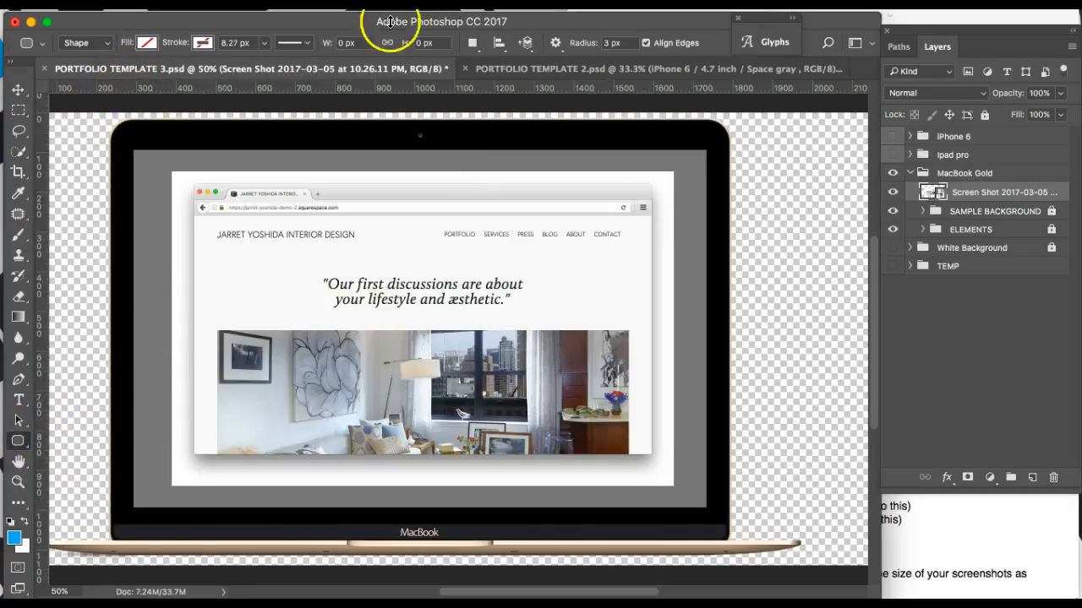
{"action": "left_click", "coordinate": [612, 43]}
{"action": "left_click", "coordinate": [567, 205]}
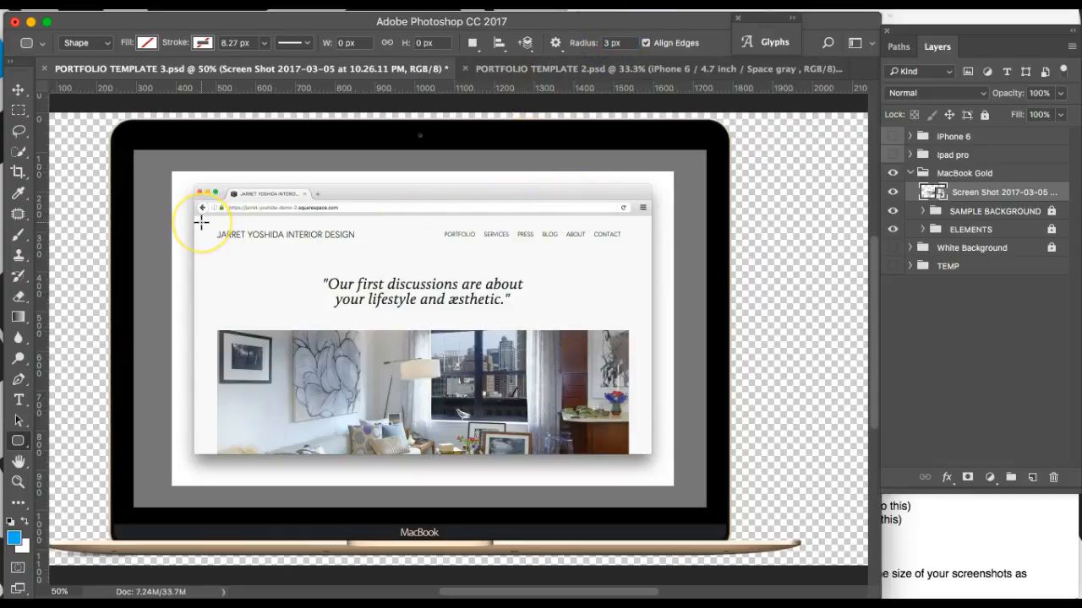
{"action": "key", "text": "super+plus"}
{"action": "key", "text": "super+plus"}
{"action": "scroll", "coordinate": [336, 263], "scroll_direction": "left", "scroll_amount": 8}
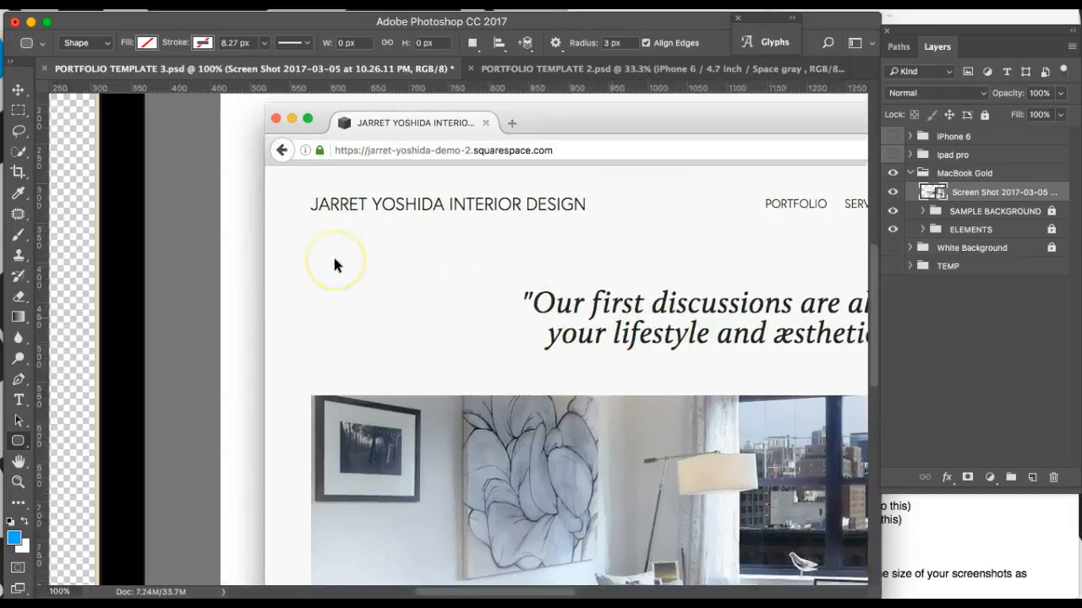
{"action": "scroll", "coordinate": [334, 264], "scroll_direction": "up", "scroll_amount": 5}
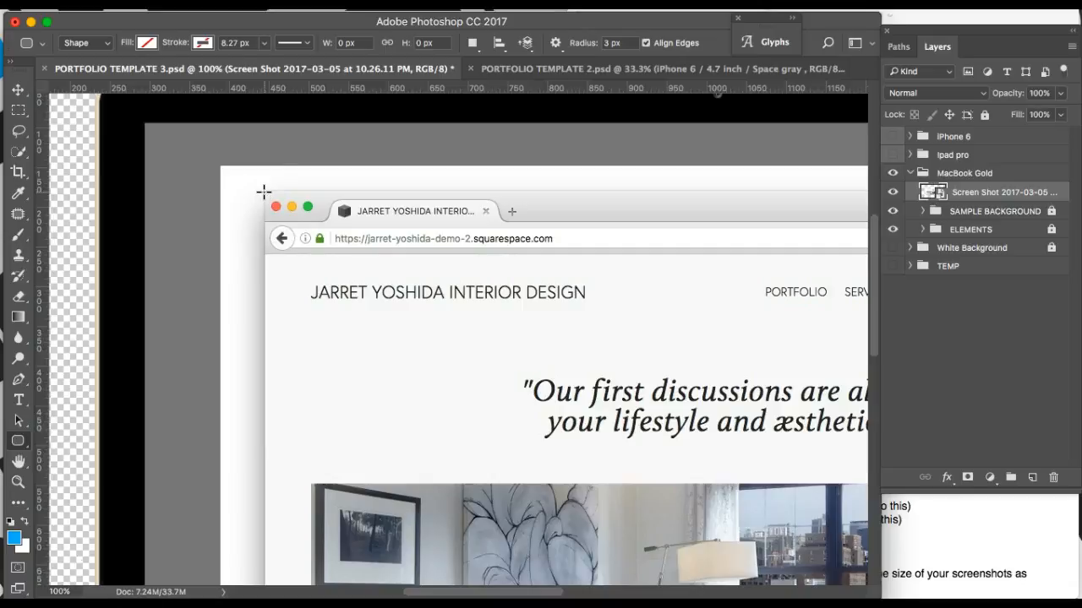
{"action": "left_click_drag", "start_coordinate": [266, 193], "coordinate": [852, 532]}
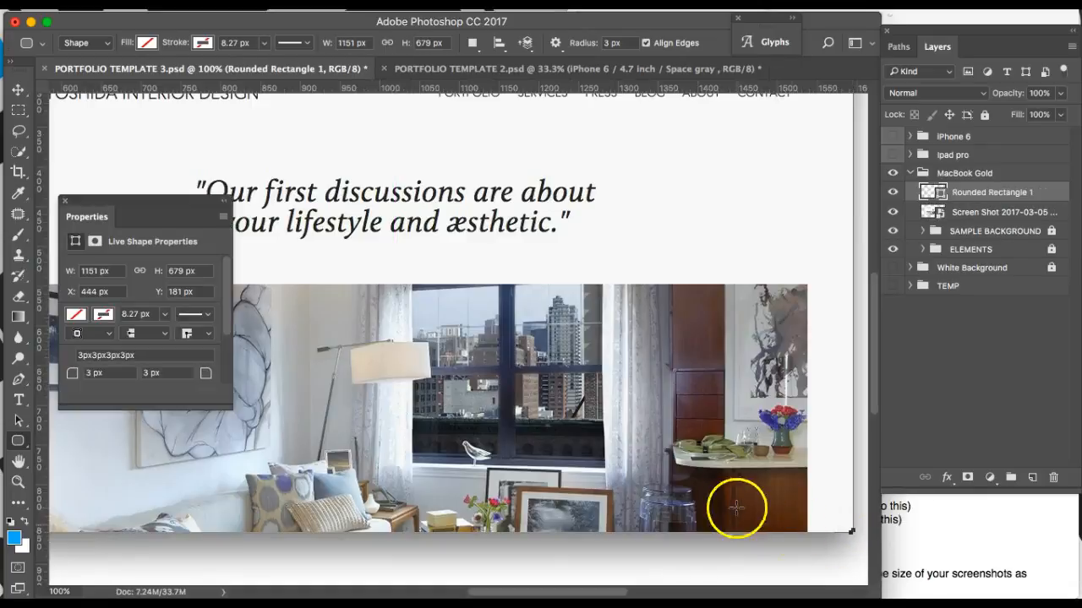
Step: Load the rounded rectangle as a selection and copy that screenshot area into a new Layer 11
{"action": "scroll", "coordinate": [719, 366], "scroll_direction": "up", "scroll_amount": 5}
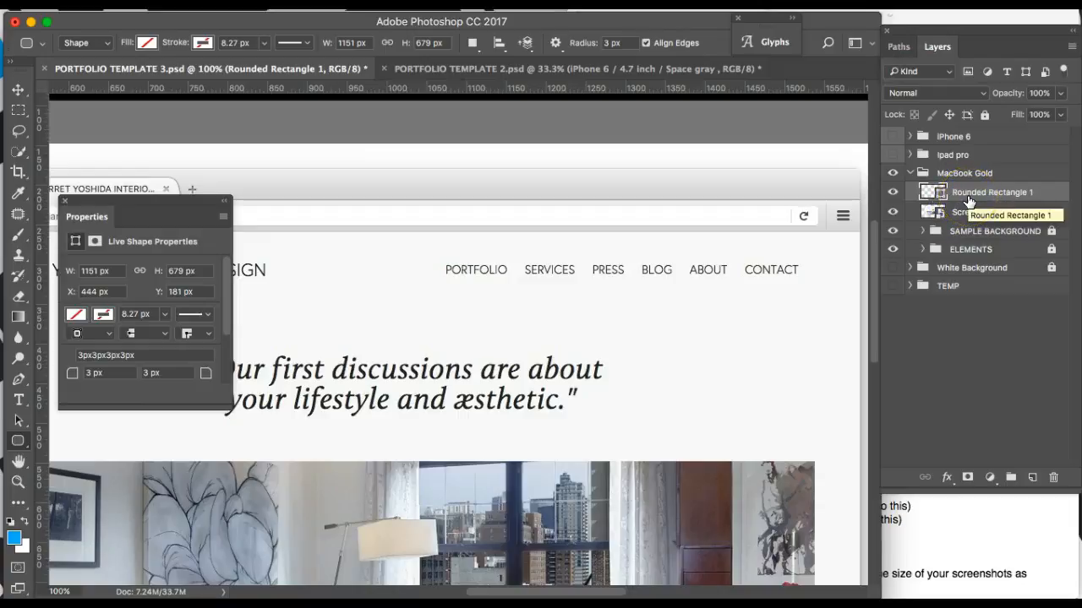
{"action": "key", "text": "super+Return"}
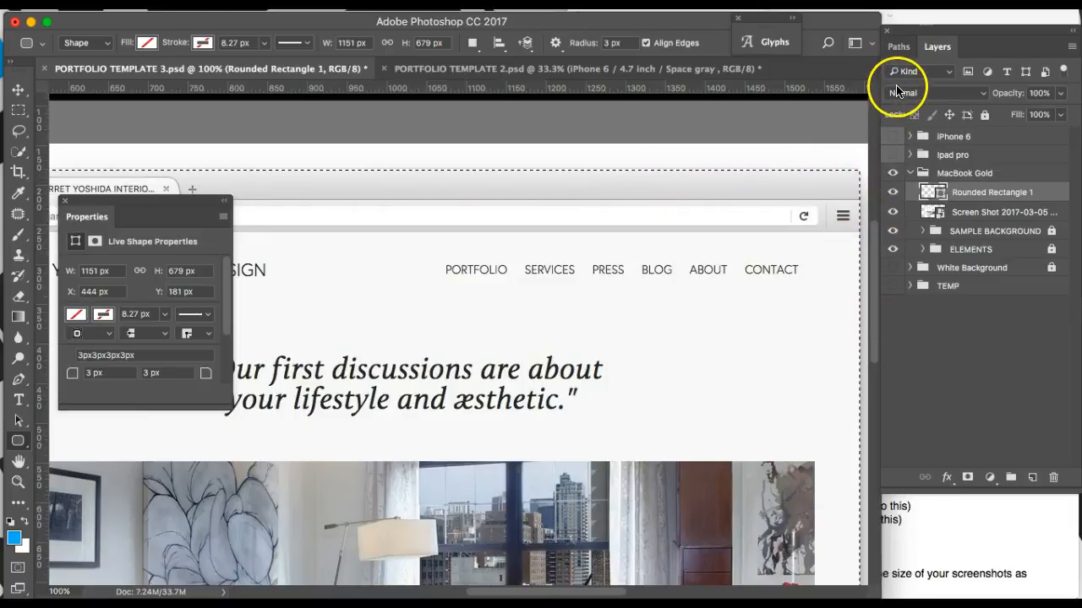
{"action": "left_click", "coordinate": [903, 52]}
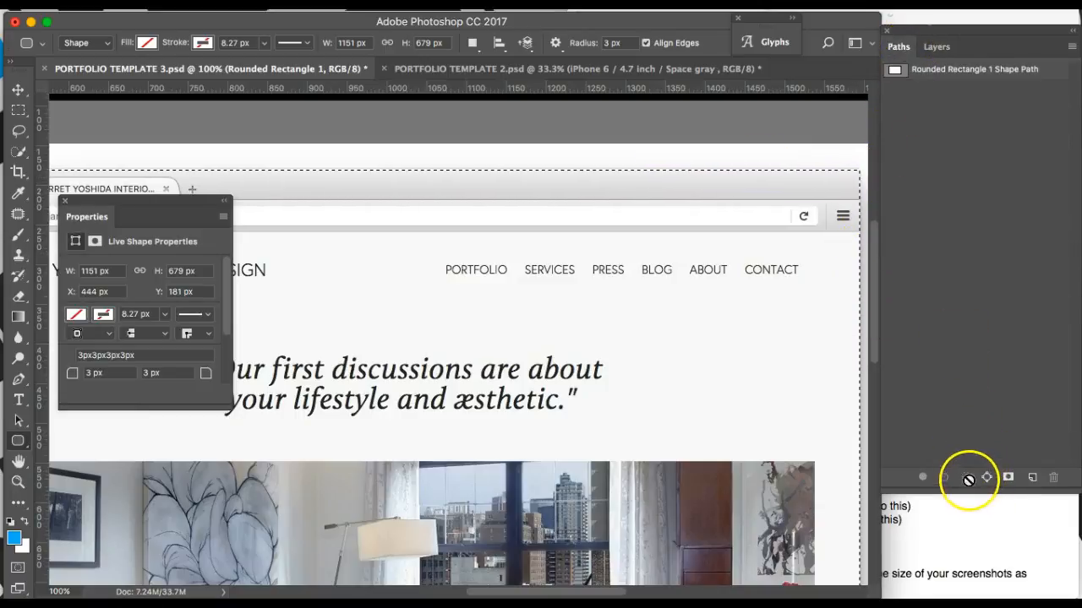
{"action": "left_click", "coordinate": [936, 46]}
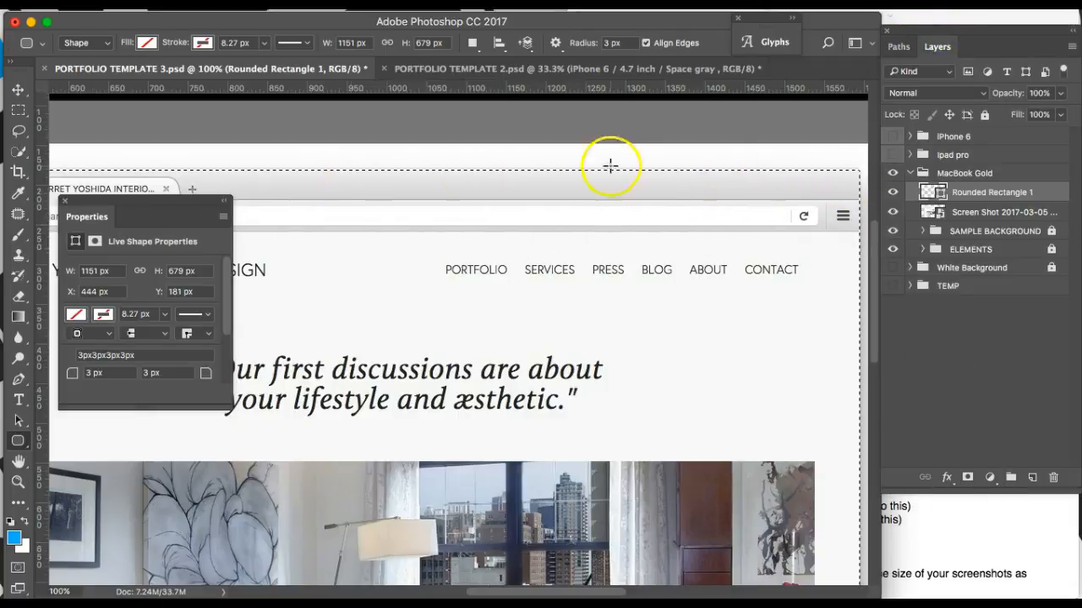
{"action": "scroll", "coordinate": [802, 280], "scroll_direction": "left", "scroll_amount": 3}
{"action": "scroll", "coordinate": [802, 279], "scroll_direction": "right", "scroll_amount": 5}
{"action": "scroll", "coordinate": [802, 280], "scroll_direction": "up", "scroll_amount": 2}
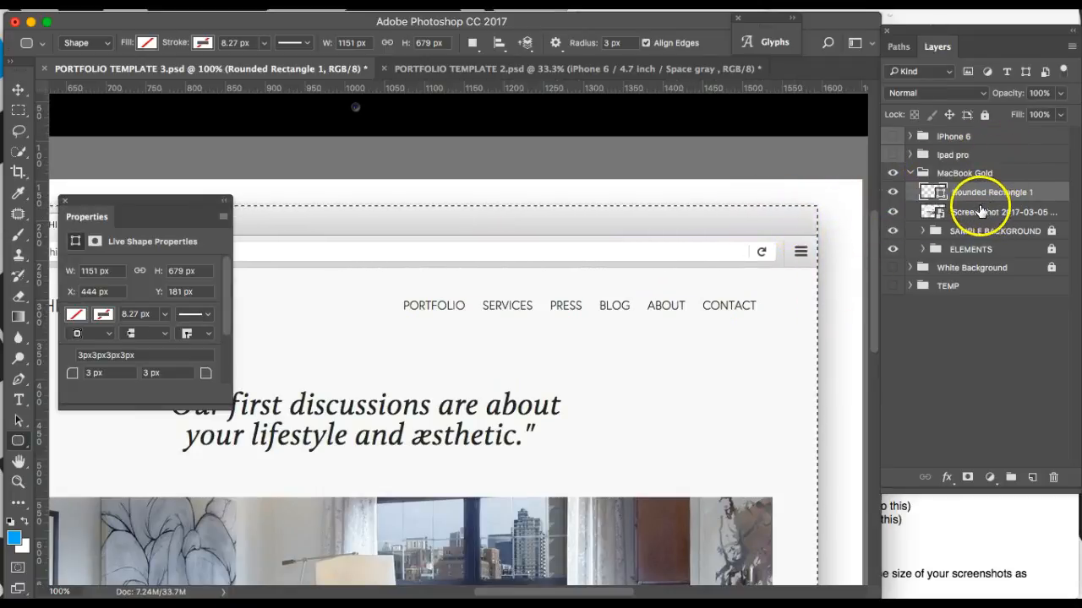
{"action": "left_click", "coordinate": [963, 212]}
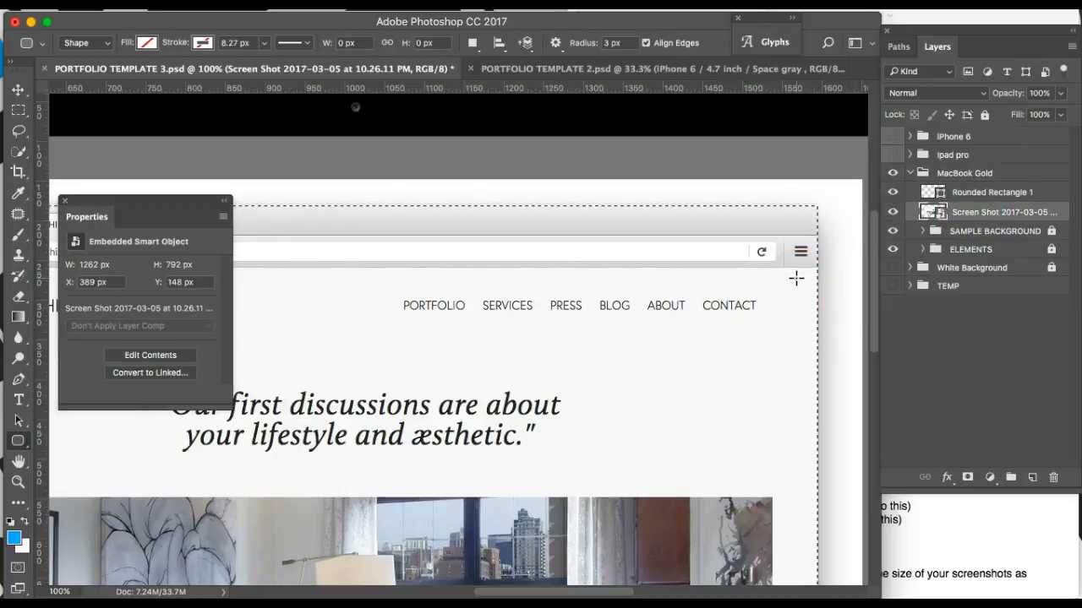
{"action": "key", "text": "ctrl+j"}
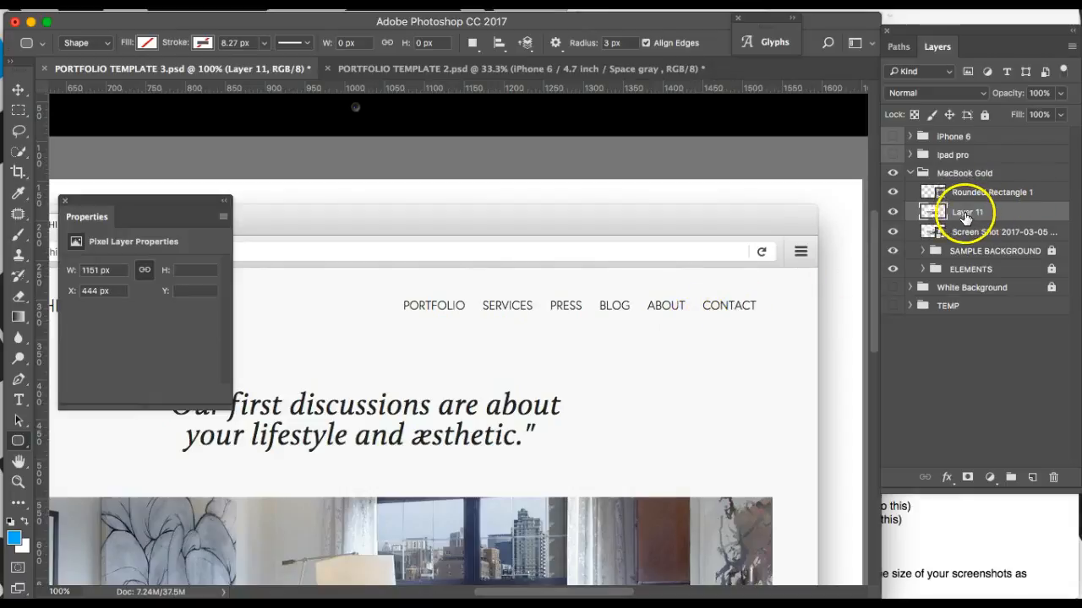
Step: Delete the Rounded Rectangle 1 layer and the original screenshot layer
{"action": "left_click", "coordinate": [892, 231]}
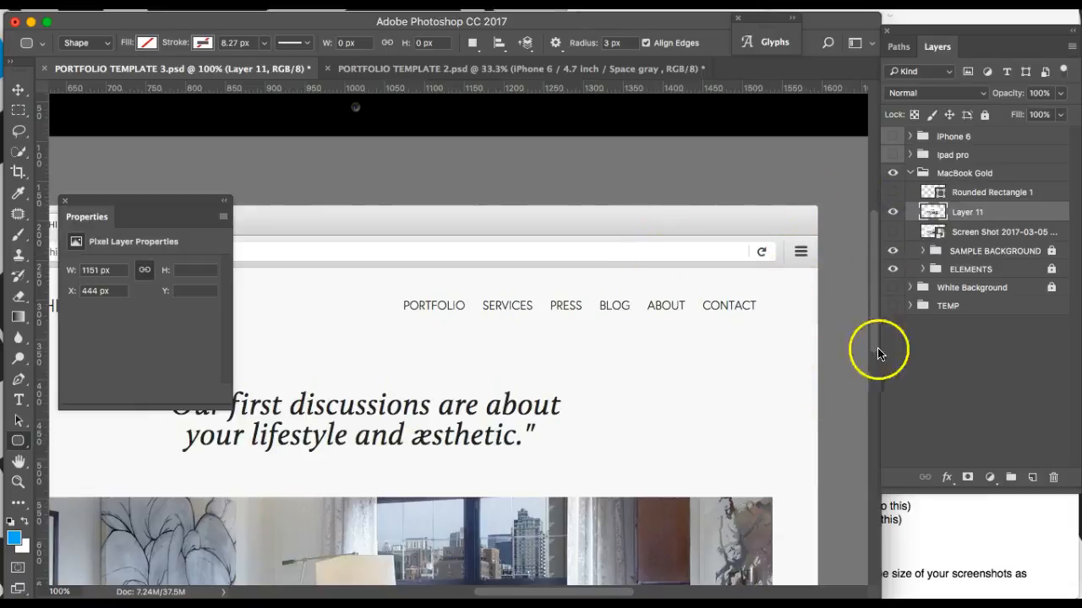
{"action": "left_click", "coordinate": [992, 192]}
{"action": "key", "text": "Delete"}
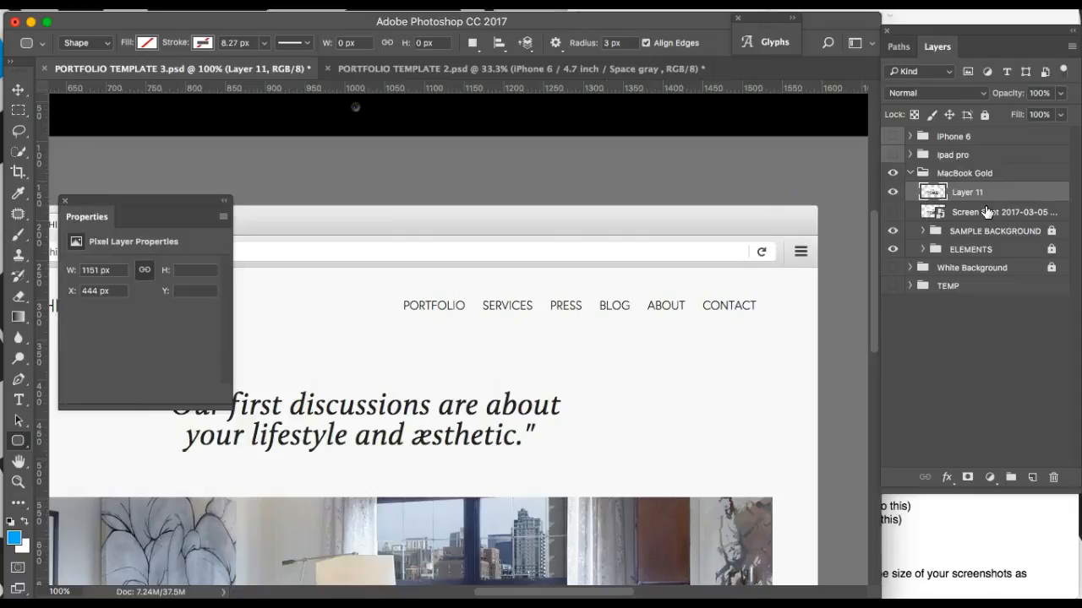
{"action": "left_click", "coordinate": [976, 213]}
{"action": "key", "text": "Delete"}
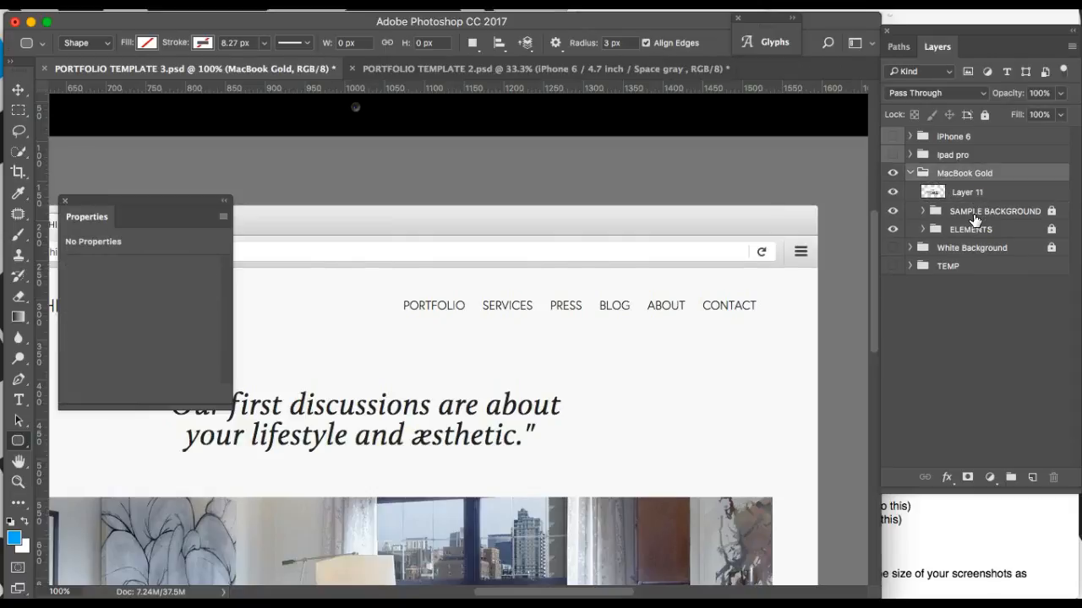
Step: Free-transform Layer 11 and nudge it up and left onto the MacBook screen
{"action": "left_click", "coordinate": [965, 193]}
{"action": "key", "text": "super+minus"}
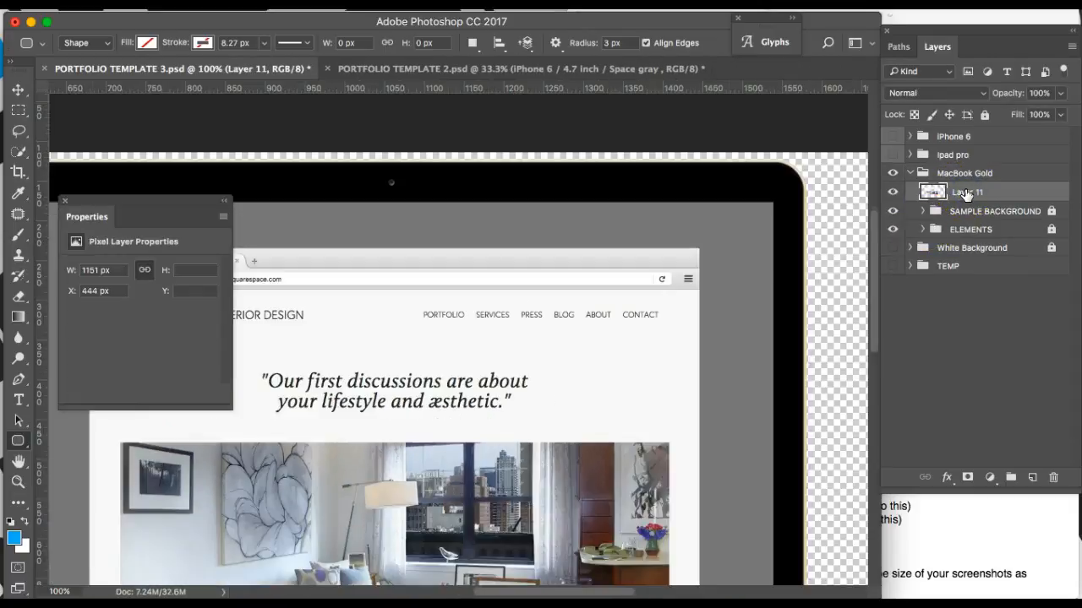
{"action": "scroll", "coordinate": [720, 305], "scroll_direction": "left", "scroll_amount": 3}
{"action": "key", "text": "super+t"}
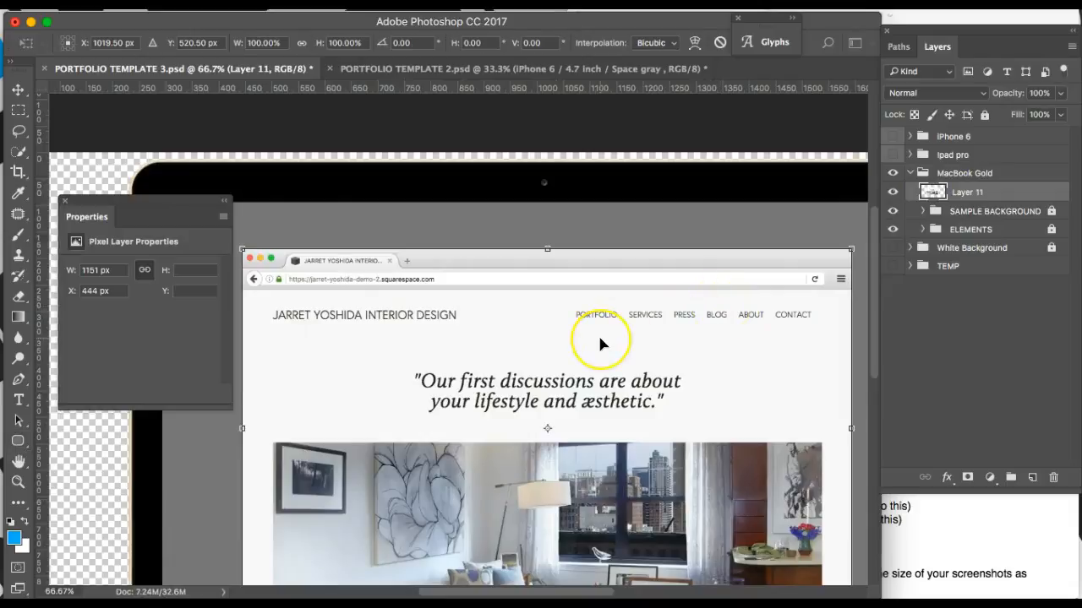
{"action": "scroll", "coordinate": [597, 333], "scroll_direction": "left", "scroll_amount": 4}
{"action": "left_click_drag", "start_coordinate": [510, 315], "coordinate": [437, 280]}
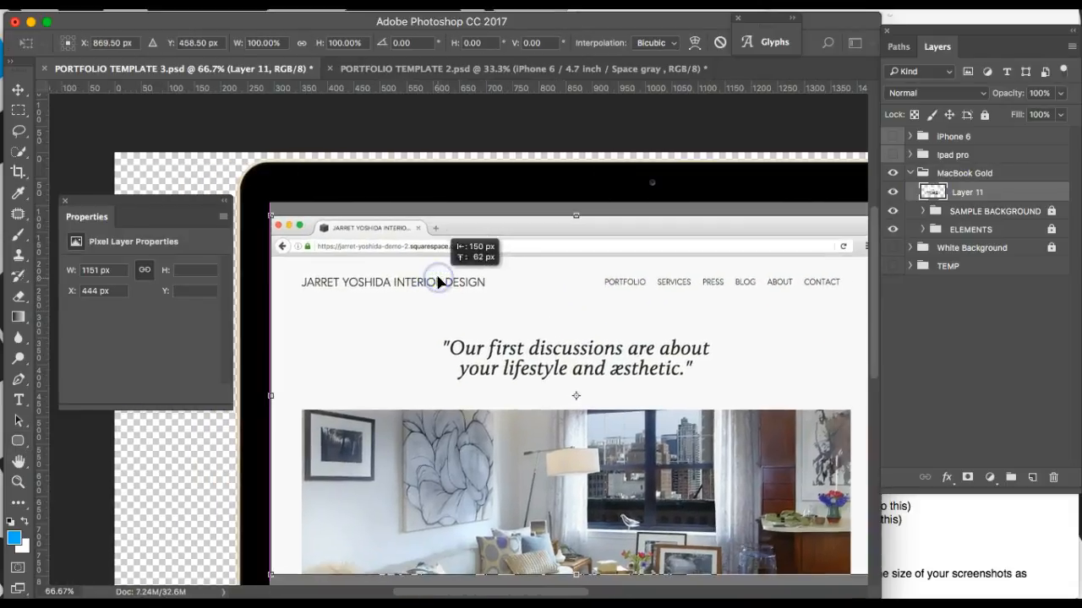
{"action": "key", "text": "super+plus"}
{"action": "key", "text": "super+plus"}
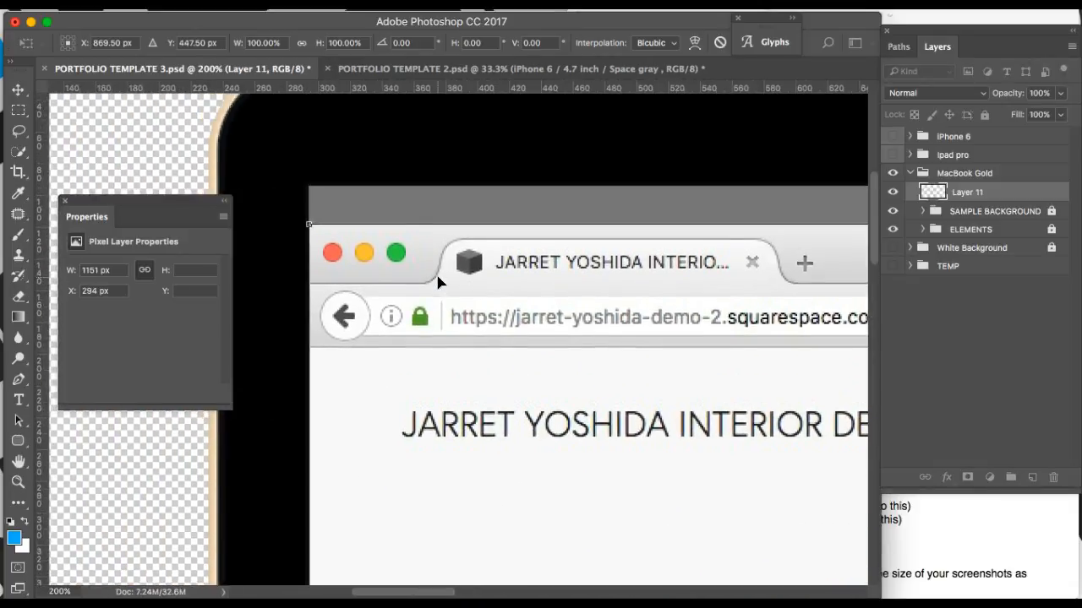
{"action": "key", "text": "shift+Up"}
{"action": "key", "text": "shift+Up"}
{"action": "key", "text": "Down"}
{"action": "key", "text": "Down"}
{"action": "key", "text": "Down"}
{"action": "key", "text": "Down"}
{"action": "key", "text": "Down"}
{"action": "key", "text": "Down"}
{"action": "key", "text": "Right"}
{"action": "key", "text": "Right"}
{"action": "key", "text": "Down"}
{"action": "key", "text": "Down"}
{"action": "key", "text": "Left"}
{"action": "key", "text": "Left"}
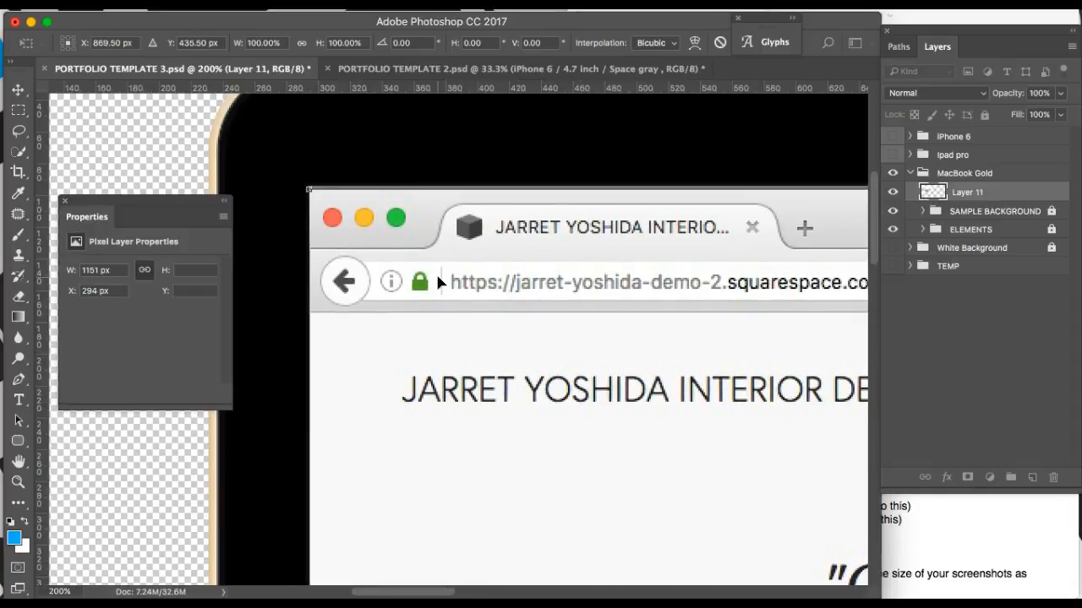
{"action": "key", "text": "Up"}
{"action": "key", "text": "Up"}
Step: Scale Layer 11 up to about 125%, 1441 px wide, to fill the MacBook screen
{"action": "scroll", "coordinate": [437, 281], "scroll_direction": "down", "scroll_amount": 10}
{"action": "scroll", "coordinate": [437, 282], "scroll_direction": "right", "scroll_amount": 15}
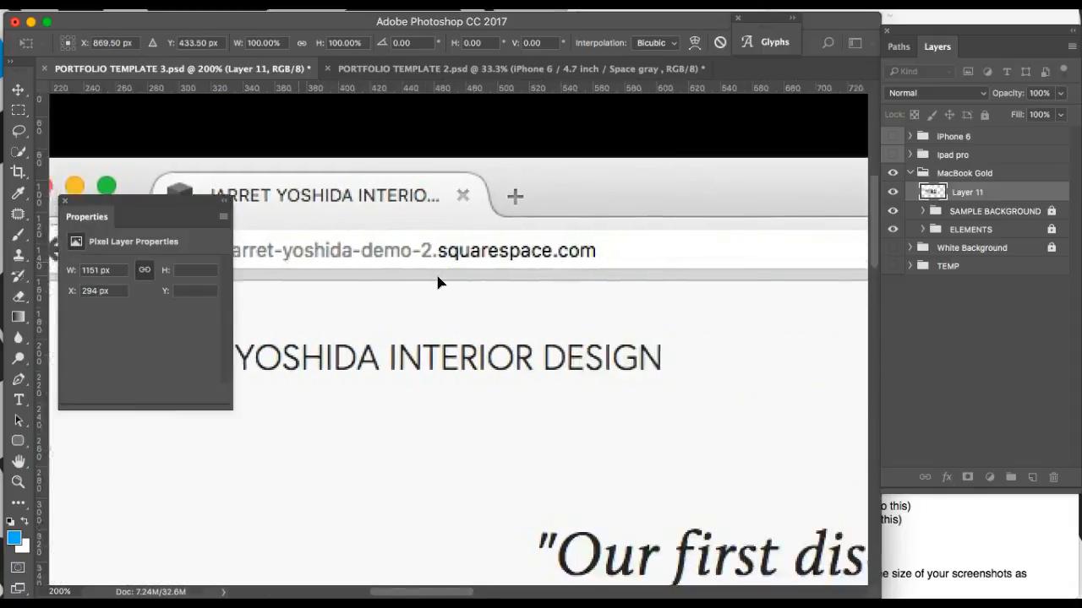
{"action": "scroll", "coordinate": [438, 282], "scroll_direction": "down", "scroll_amount": 10}
{"action": "scroll", "coordinate": [437, 282], "scroll_direction": "right", "scroll_amount": 15}
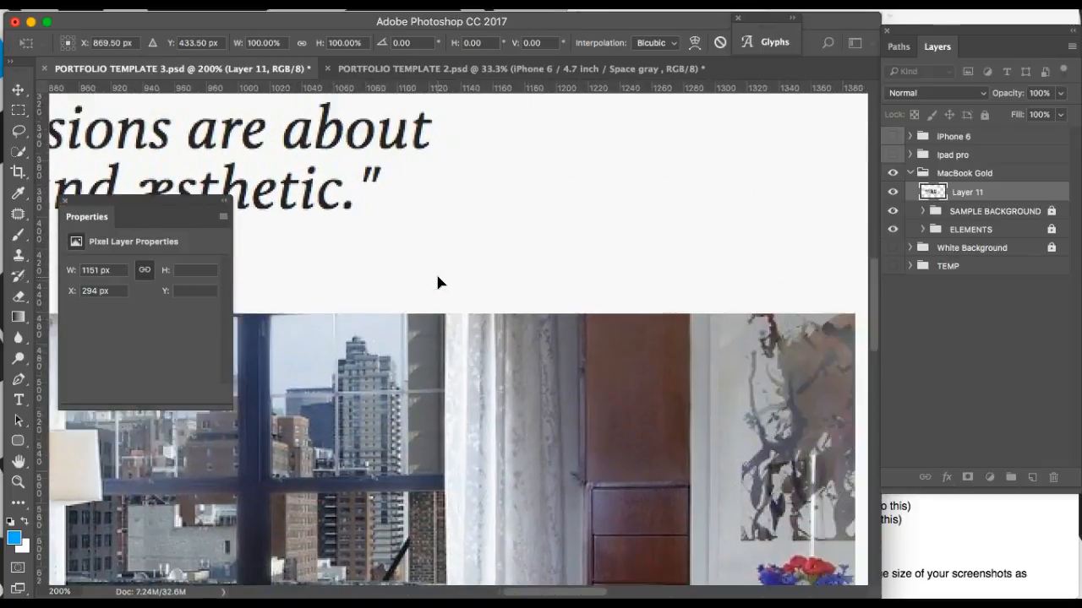
{"action": "scroll", "coordinate": [437, 281], "scroll_direction": "down", "scroll_amount": 5}
{"action": "scroll", "coordinate": [437, 282], "scroll_direction": "right", "scroll_amount": 3}
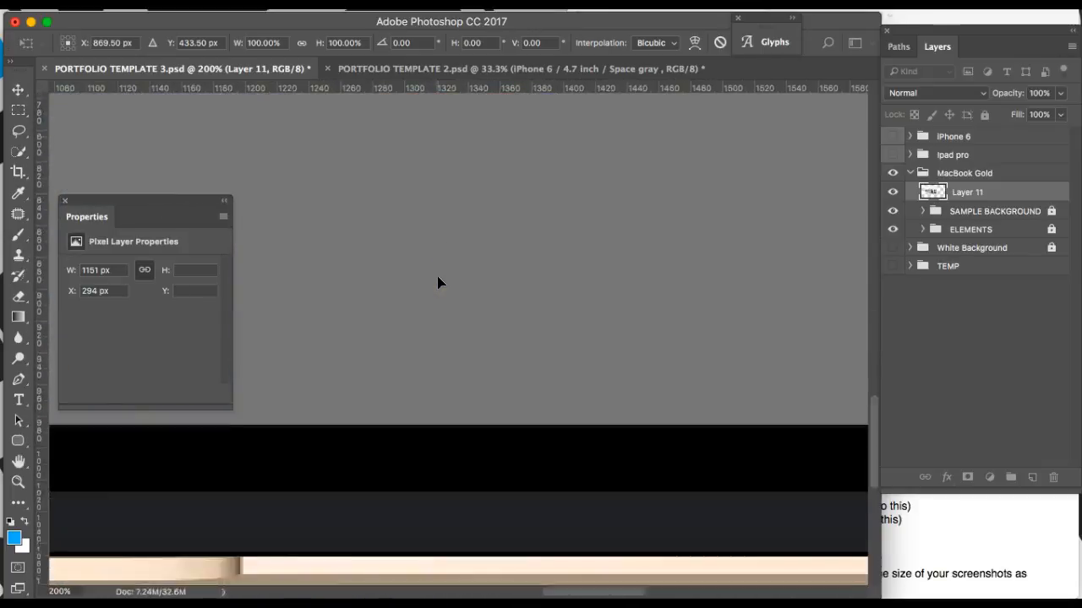
{"action": "left_click_drag", "start_coordinate": [581, 204], "coordinate": [834, 441]}
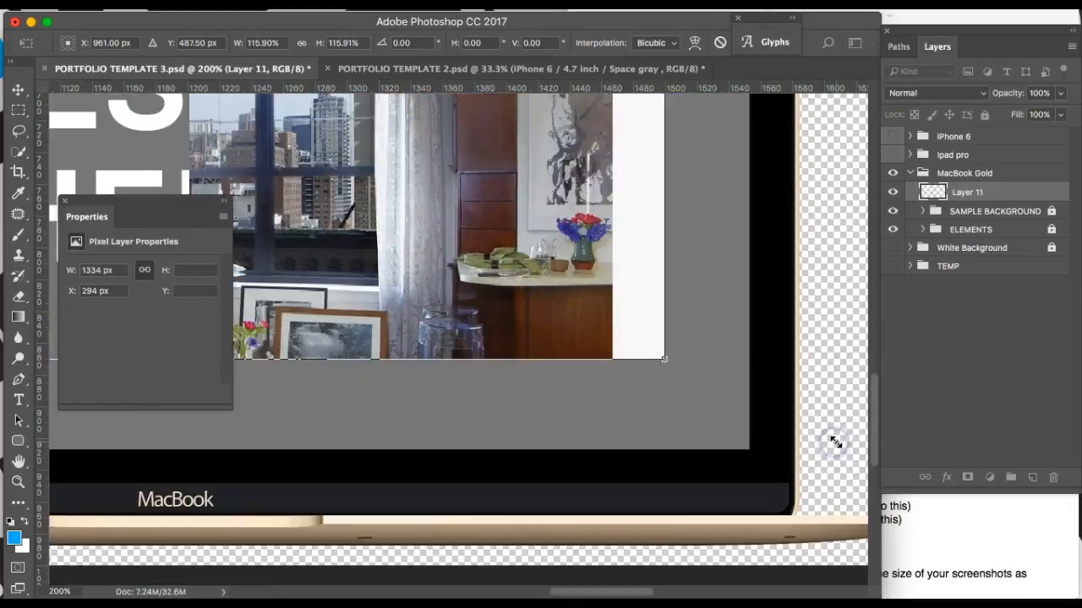
{"action": "left_click_drag", "start_coordinate": [663, 358], "coordinate": [750, 413]}
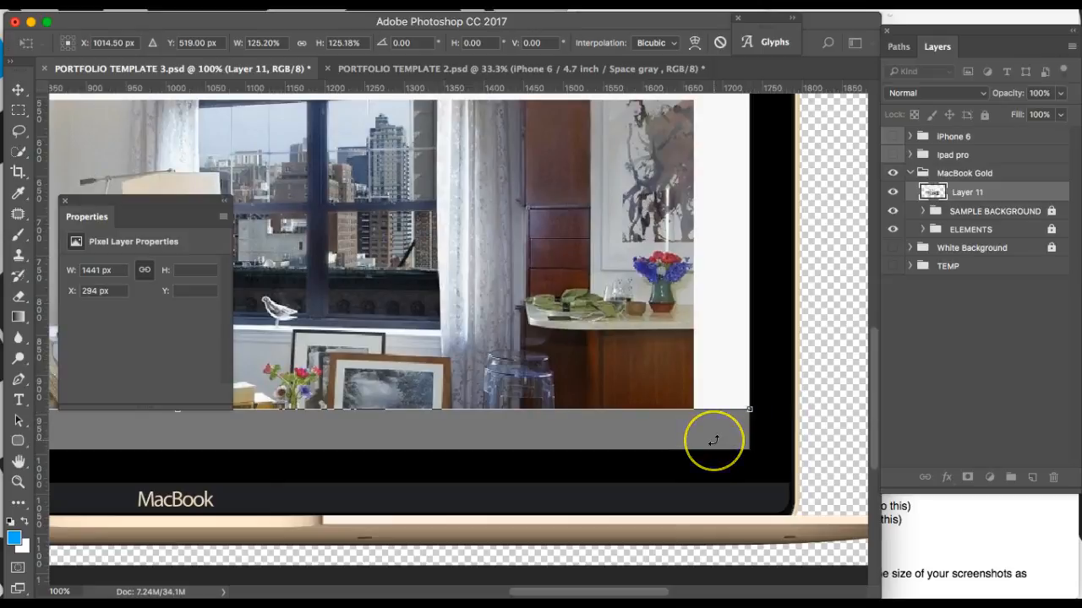
{"action": "scroll", "coordinate": [713, 440], "scroll_direction": "down", "scroll_amount": 10}
{"action": "scroll", "coordinate": [713, 440], "scroll_direction": "left", "scroll_amount": 5}
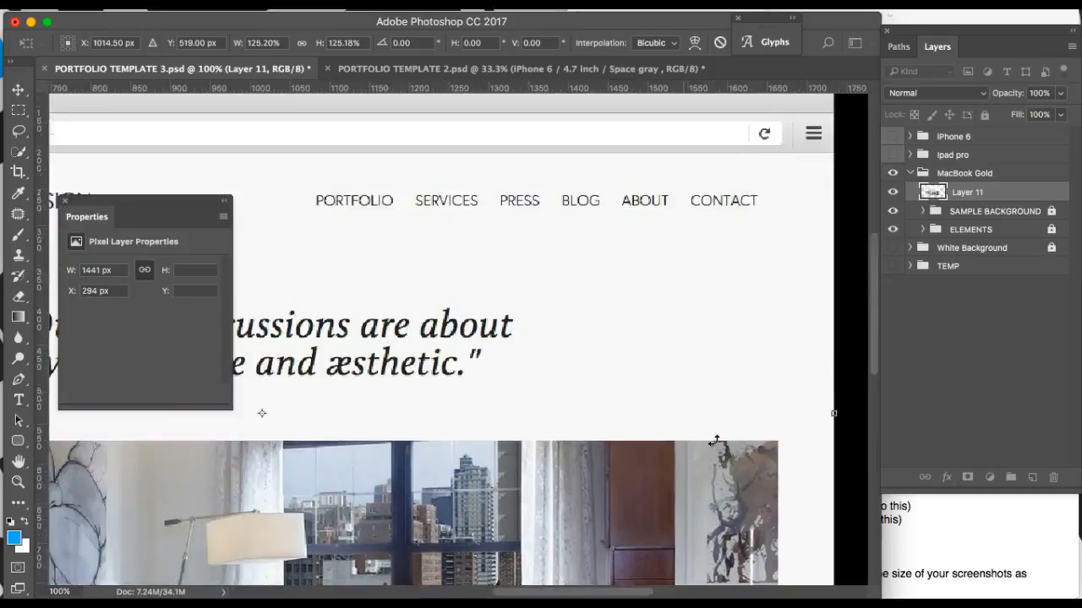
{"action": "scroll", "coordinate": [714, 440], "scroll_direction": "left", "scroll_amount": 8}
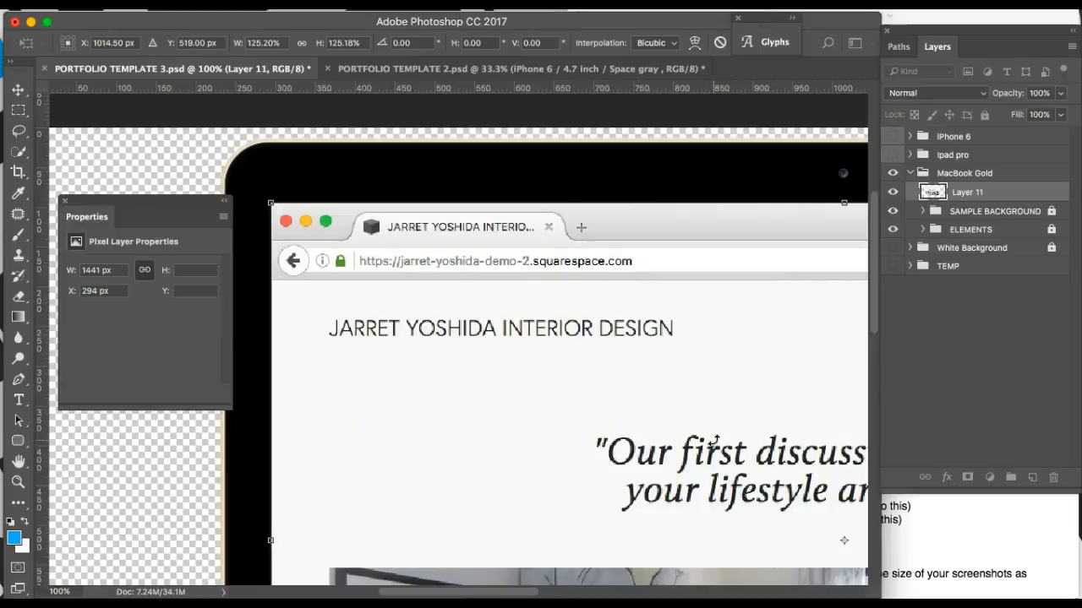
{"action": "scroll", "coordinate": [714, 441], "scroll_direction": "right", "scroll_amount": 7}
{"action": "scroll", "coordinate": [714, 440], "scroll_direction": "down", "scroll_amount": 1}
{"action": "key", "text": "Return"}
{"action": "key", "text": "u"}
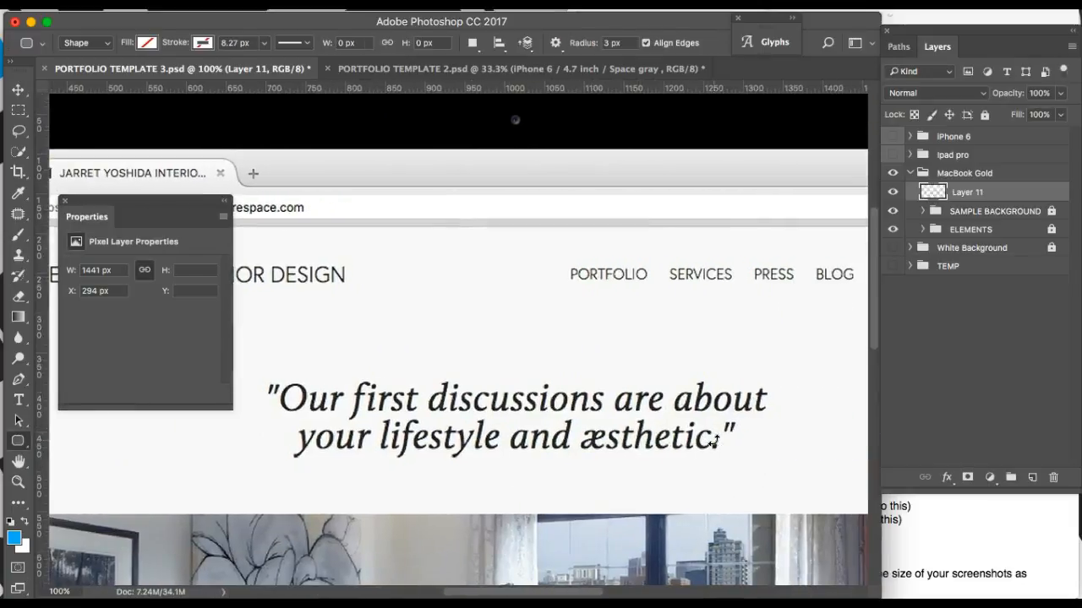
{"action": "key", "text": "super+minus"}
{"action": "key", "text": "super+minus"}
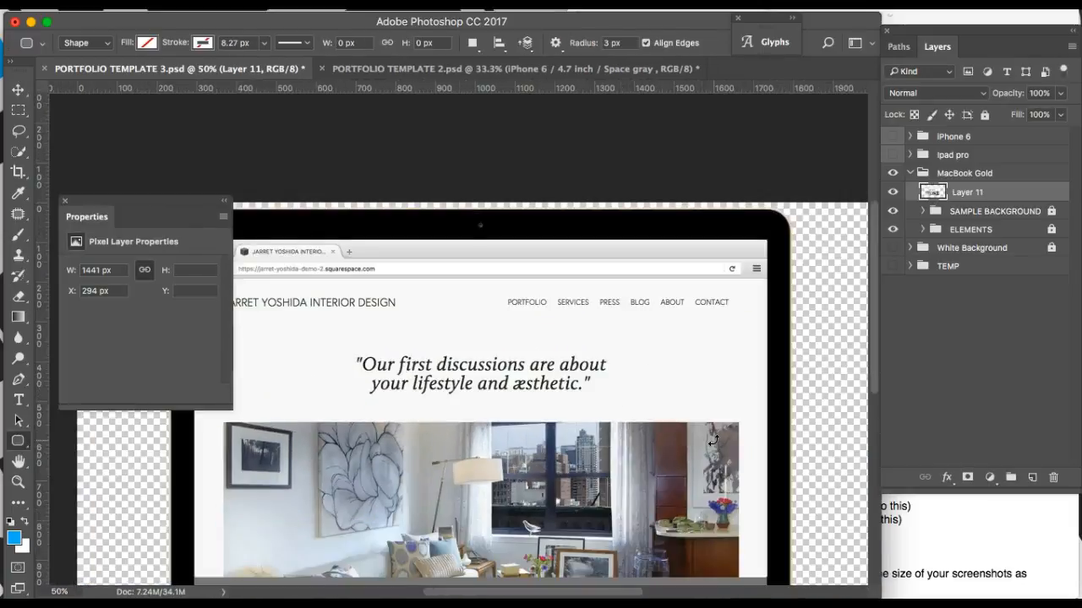
{"action": "scroll", "coordinate": [714, 440], "scroll_direction": "down", "scroll_amount": 4}
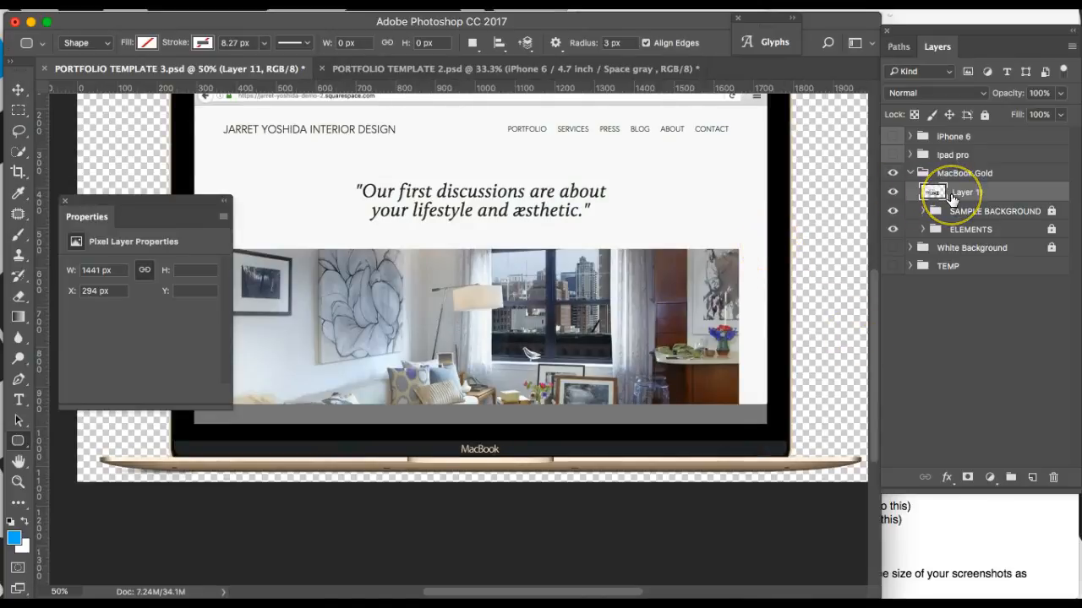
Step: Delete Layer 11 and make the TEMP group's two website screenshots visible
{"action": "key", "text": "Delete"}
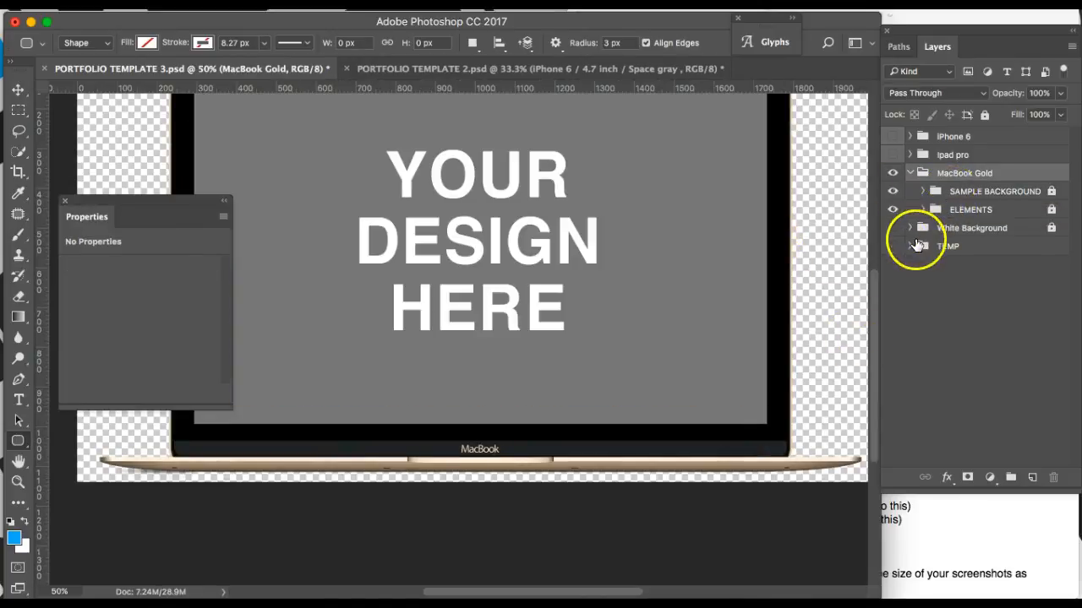
{"action": "left_click", "coordinate": [910, 245]}
{"action": "left_click", "coordinate": [963, 266]}
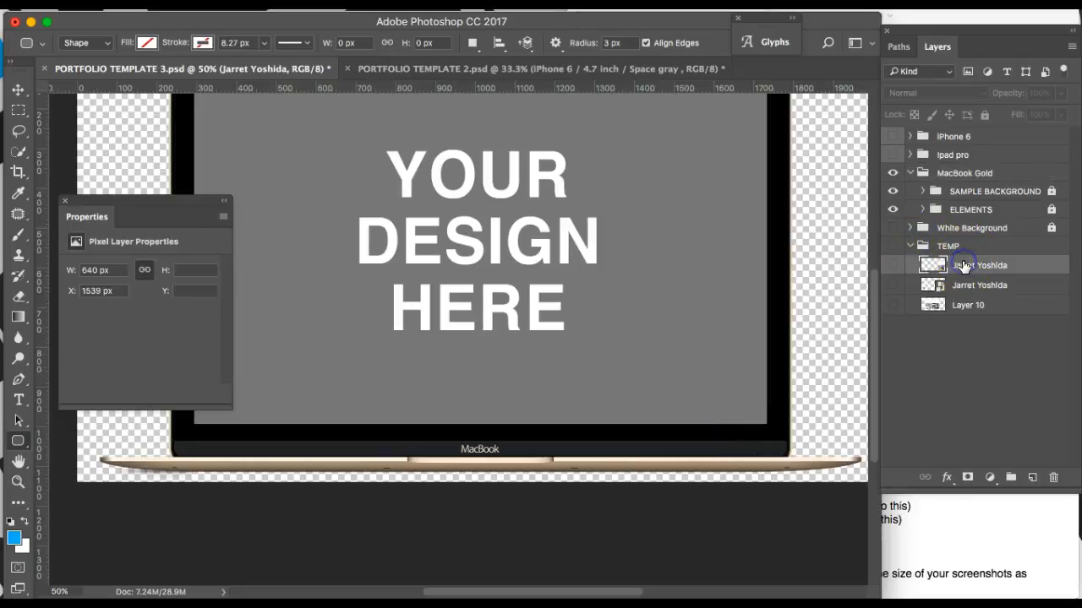
{"action": "left_click", "coordinate": [894, 267]}
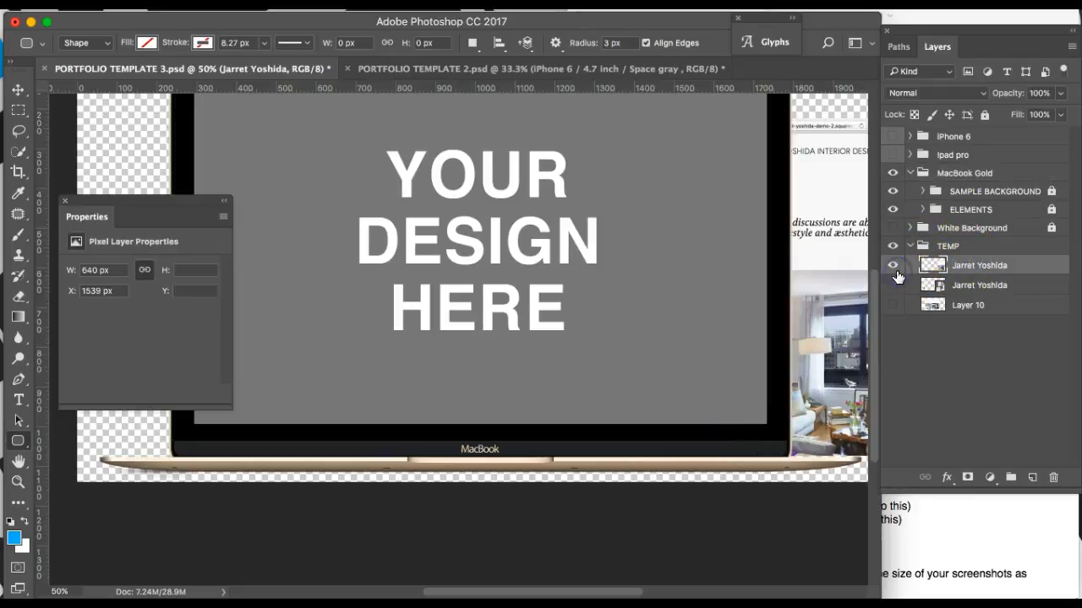
{"action": "left_click", "coordinate": [894, 287]}
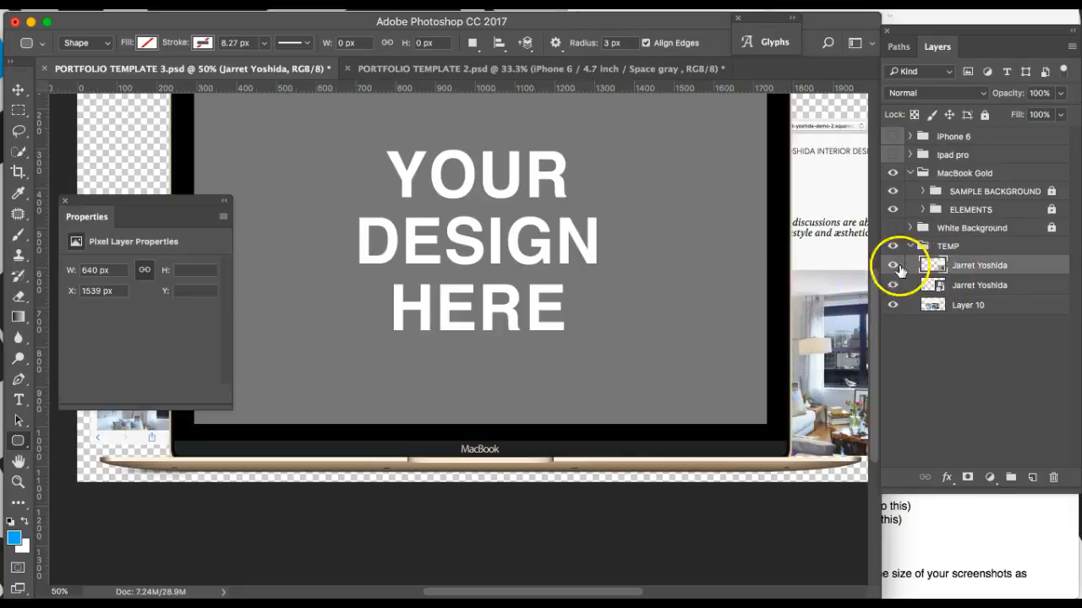
Step: Solo the first TEMP screenshot to inspect it, restore all layers, and select the phone-sized screenshot
{"action": "scroll", "coordinate": [777, 279], "scroll_direction": "up", "scroll_amount": 5}
{"action": "scroll", "coordinate": [777, 279], "scroll_direction": "down", "scroll_amount": 2}
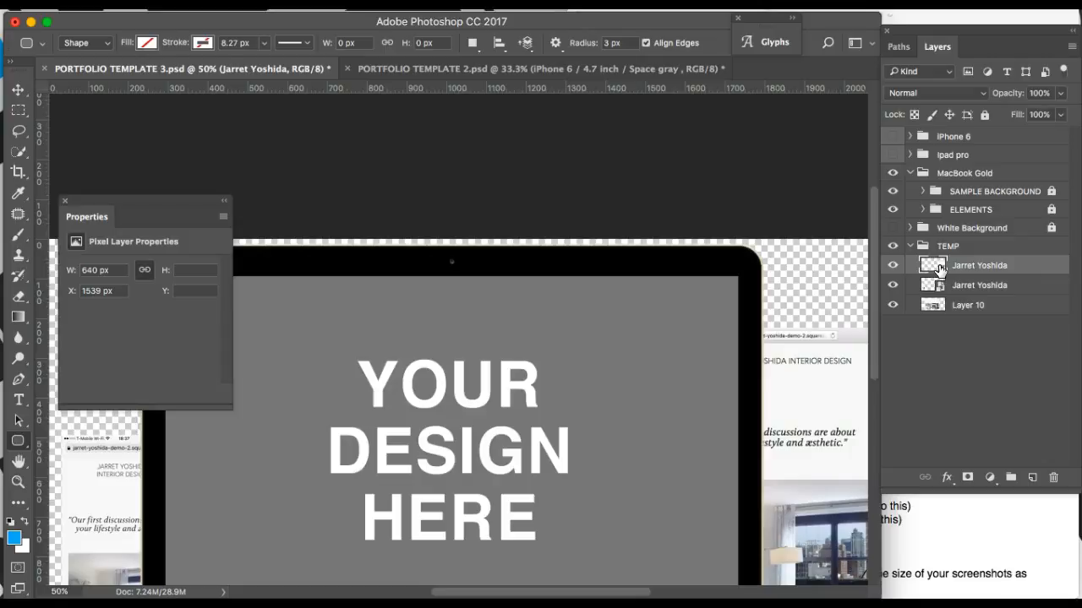
{"action": "left_click_drag", "start_coordinate": [938, 267], "coordinate": [937, 262]}
{"action": "left_click", "coordinate": [893, 265], "text": "alt"}
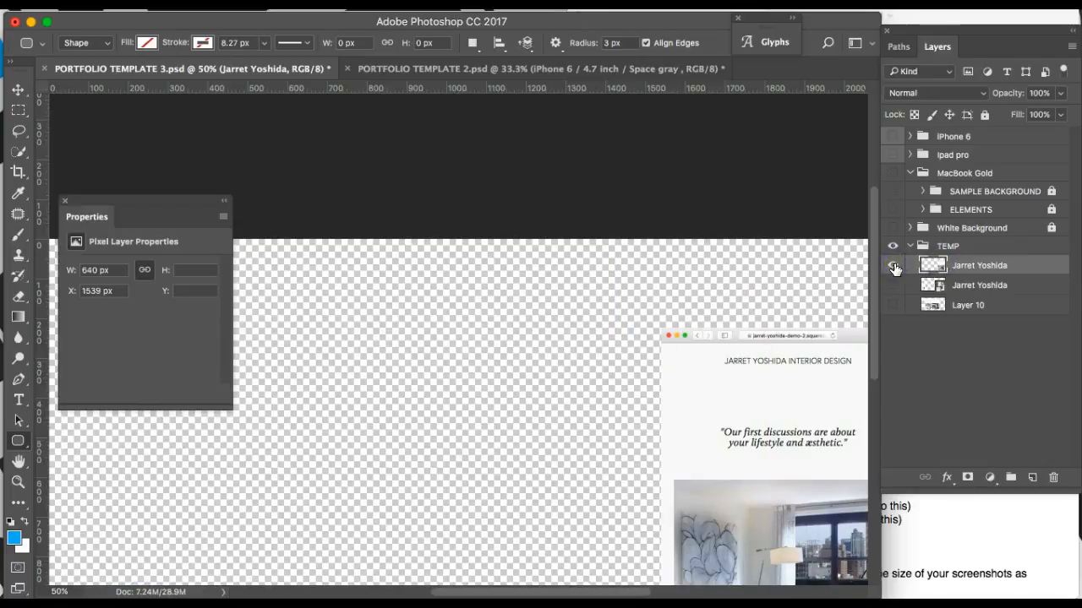
{"action": "key", "text": "super+minus"}
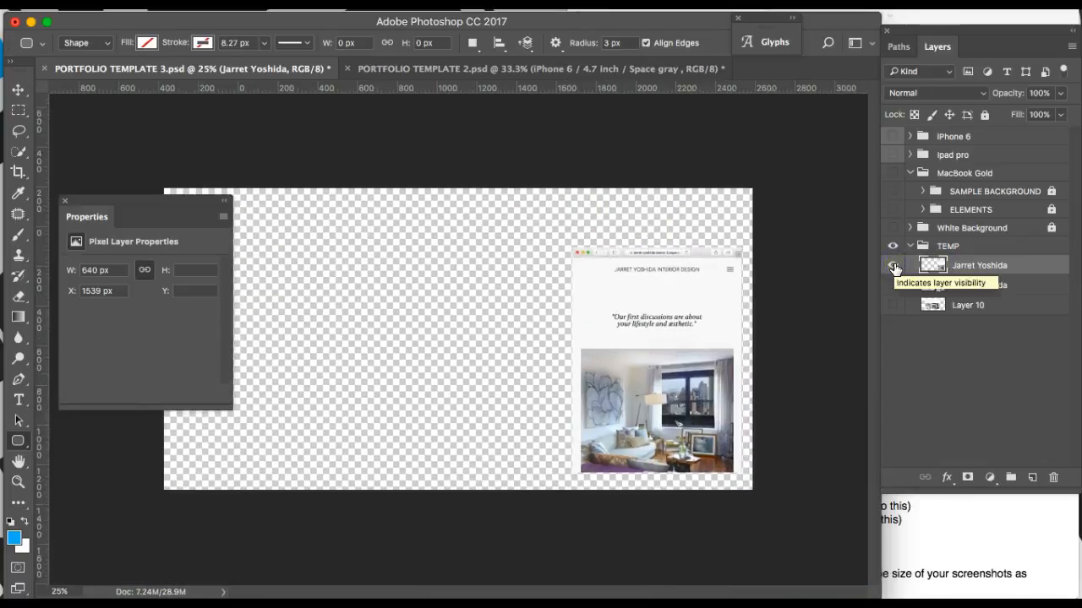
{"action": "left_click", "coordinate": [894, 266], "text": "alt"}
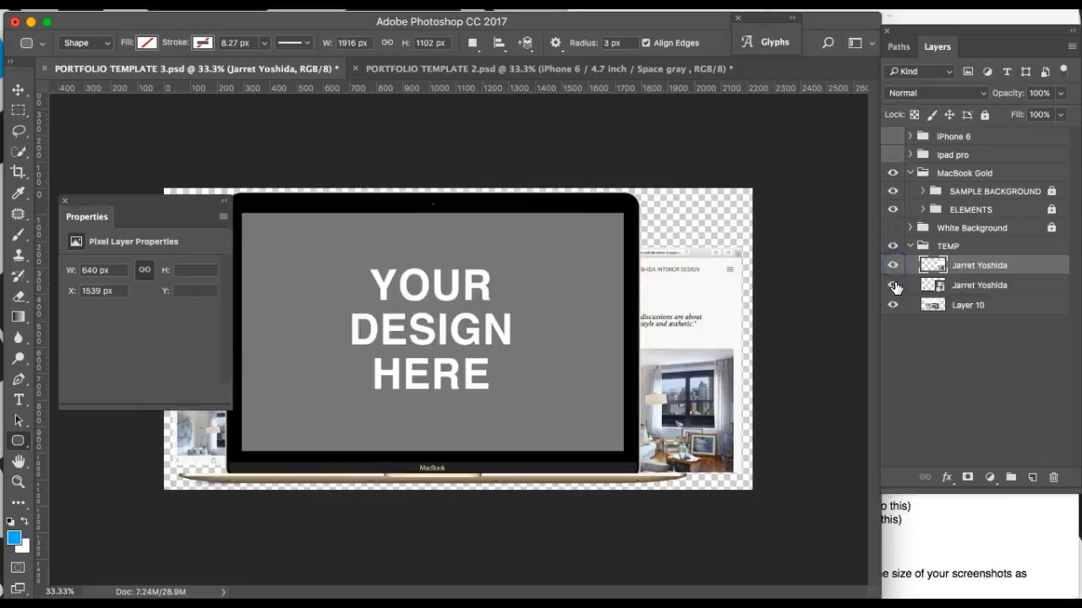
{"action": "left_click", "coordinate": [960, 287]}
Step: Put Layer 10 in the iPhone 6 group and the website screenshot in the visible Ipad pro group
{"action": "left_click_drag", "start_coordinate": [966, 286], "coordinate": [951, 186]}
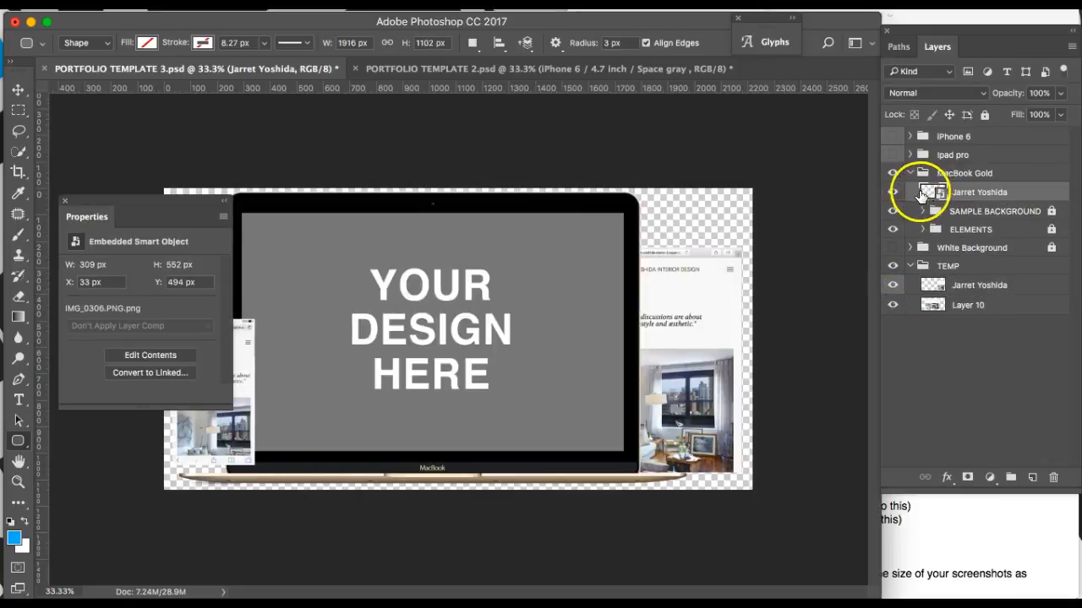
{"action": "left_click_drag", "start_coordinate": [947, 292], "coordinate": [951, 160]}
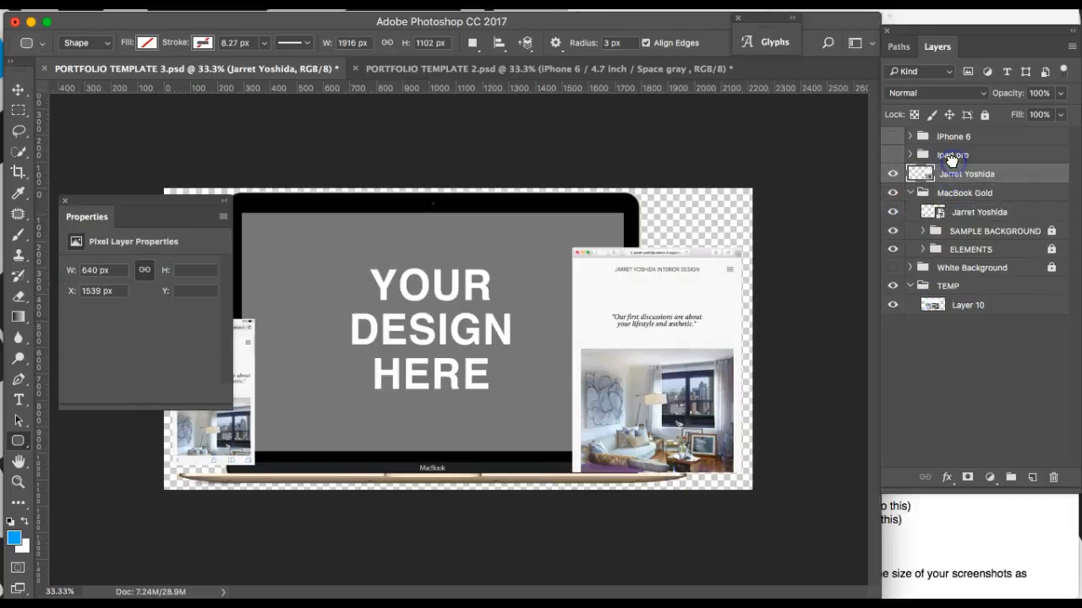
{"action": "left_click_drag", "start_coordinate": [966, 305], "coordinate": [952, 142]}
{"action": "left_click", "coordinate": [894, 137]}
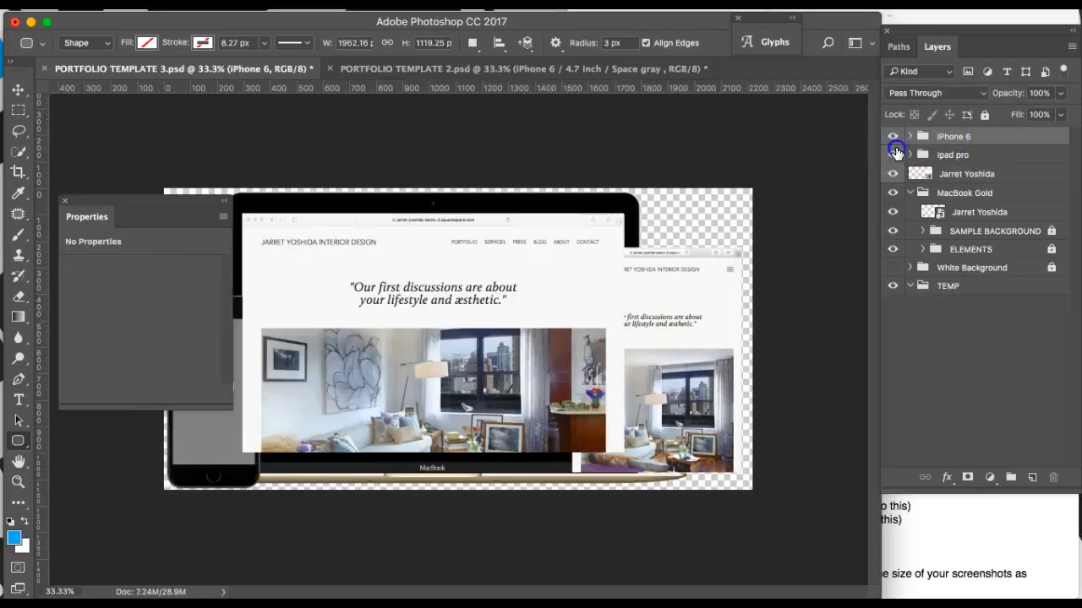
{"action": "left_click", "coordinate": [896, 153]}
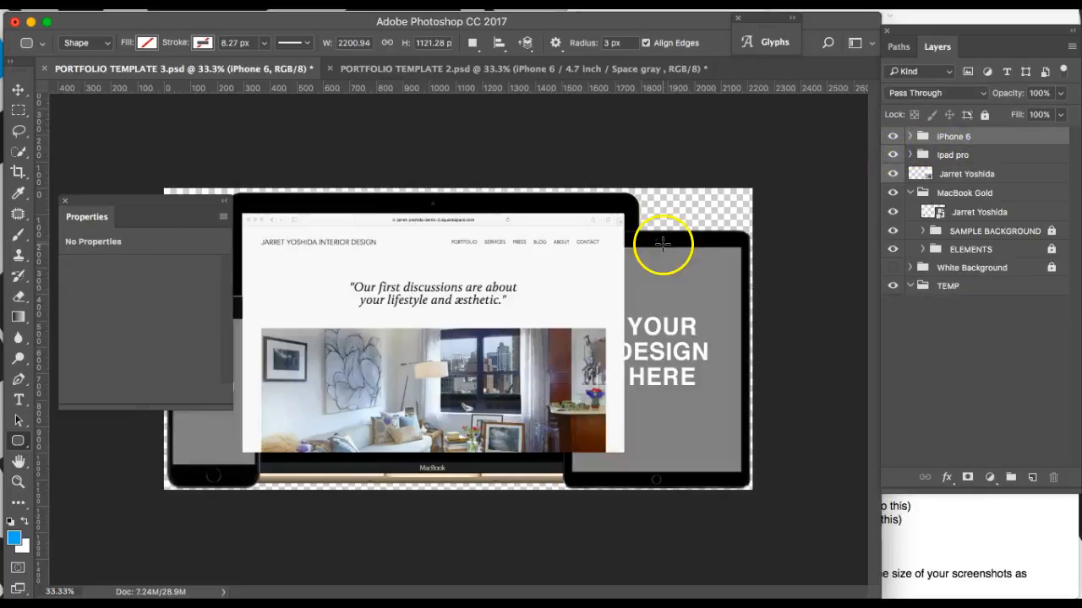
{"action": "left_click", "coordinate": [910, 155]}
{"action": "left_click_drag", "start_coordinate": [950, 198], "coordinate": [953, 156]}
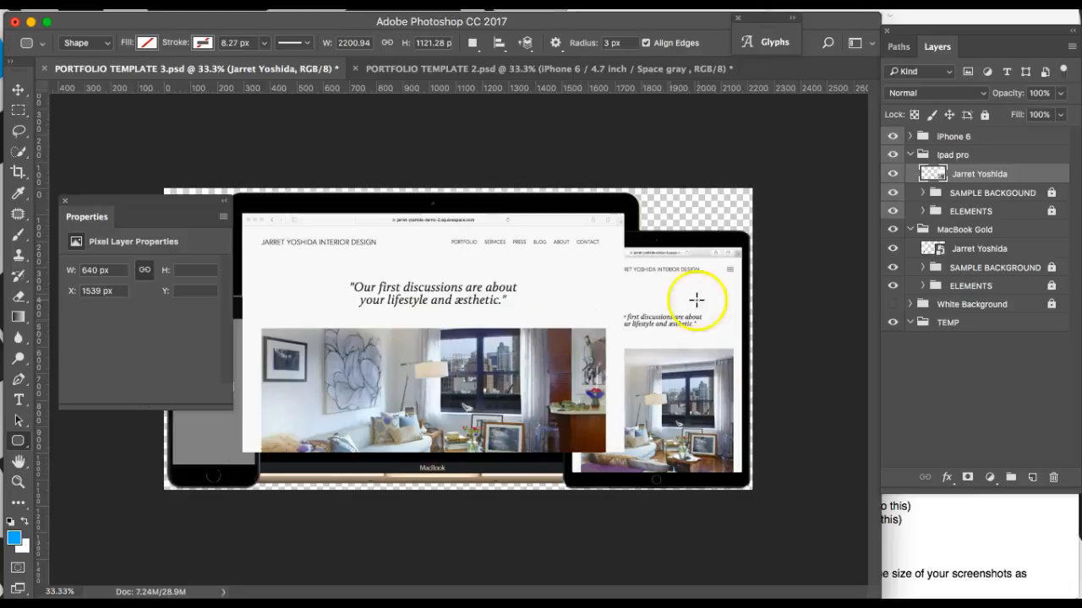
Step: Check Layer 10 by toggling its visibility, then move it into the MacBook Gold group
{"action": "left_click", "coordinate": [988, 252]}
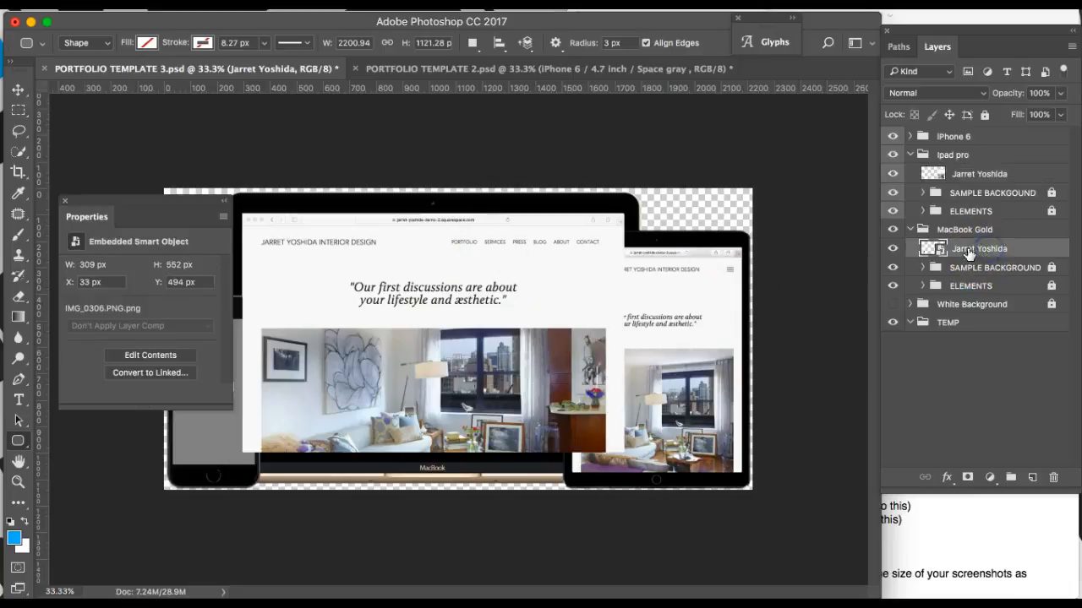
{"action": "left_click", "coordinate": [919, 154]}
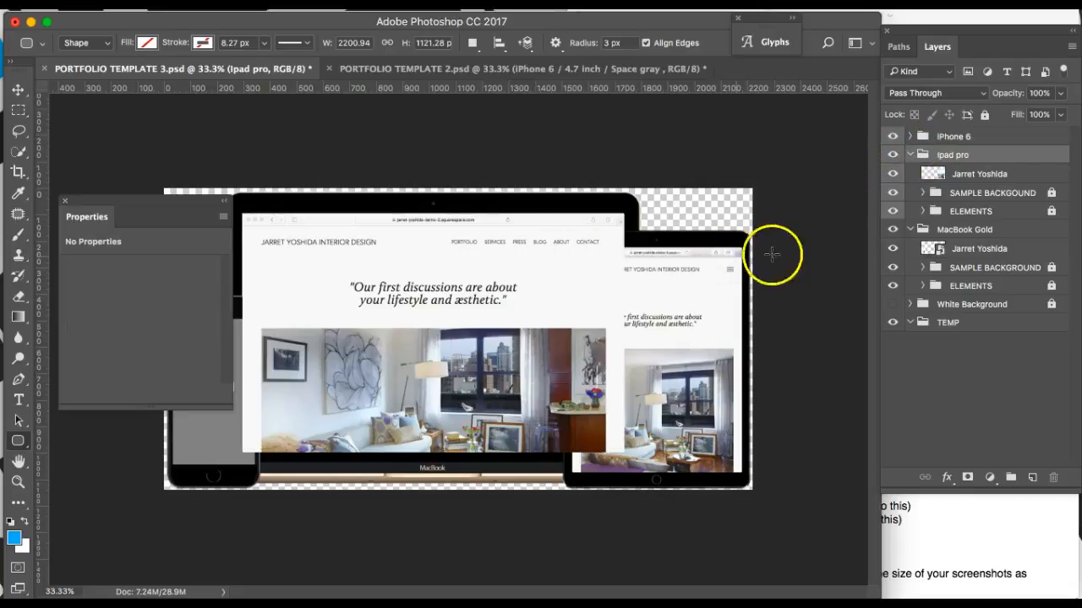
{"action": "left_click", "coordinate": [909, 136]}
{"action": "left_click", "coordinate": [909, 157]}
{"action": "left_click", "coordinate": [894, 155]}
{"action": "left_click", "coordinate": [894, 156]}
{"action": "mouse_move", "coordinate": [945, 155]}
{"action": "left_mouse_down"}
{"action": "mouse_move", "coordinate": [962, 308]}
{"action": "mouse_move", "coordinate": [945, 145]}
{"action": "left_mouse_up"}
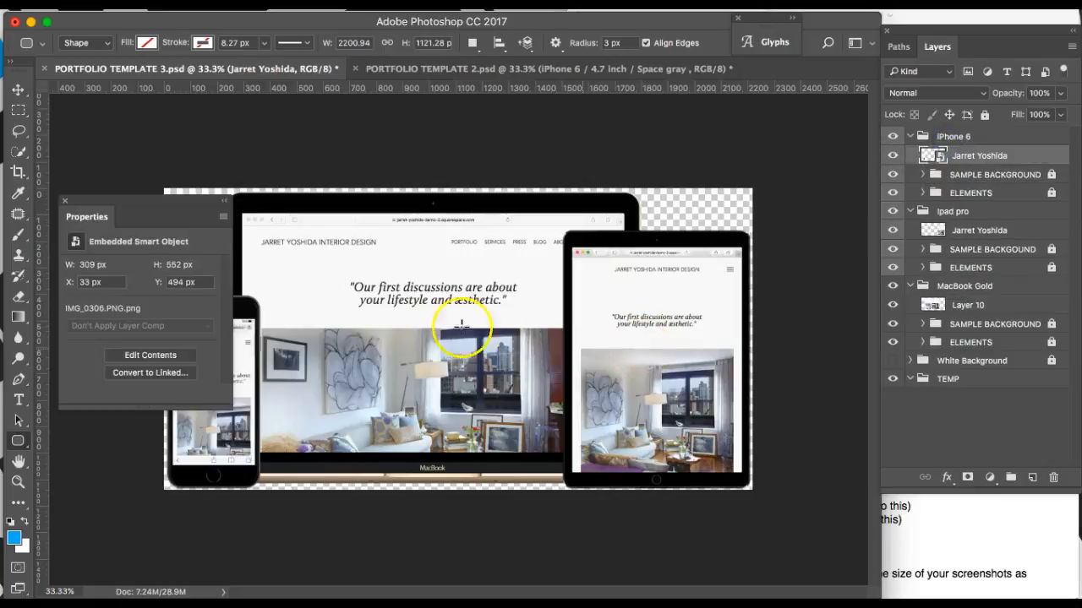
{"action": "left_click_drag", "start_coordinate": [171, 200], "coordinate": [83, 369]}
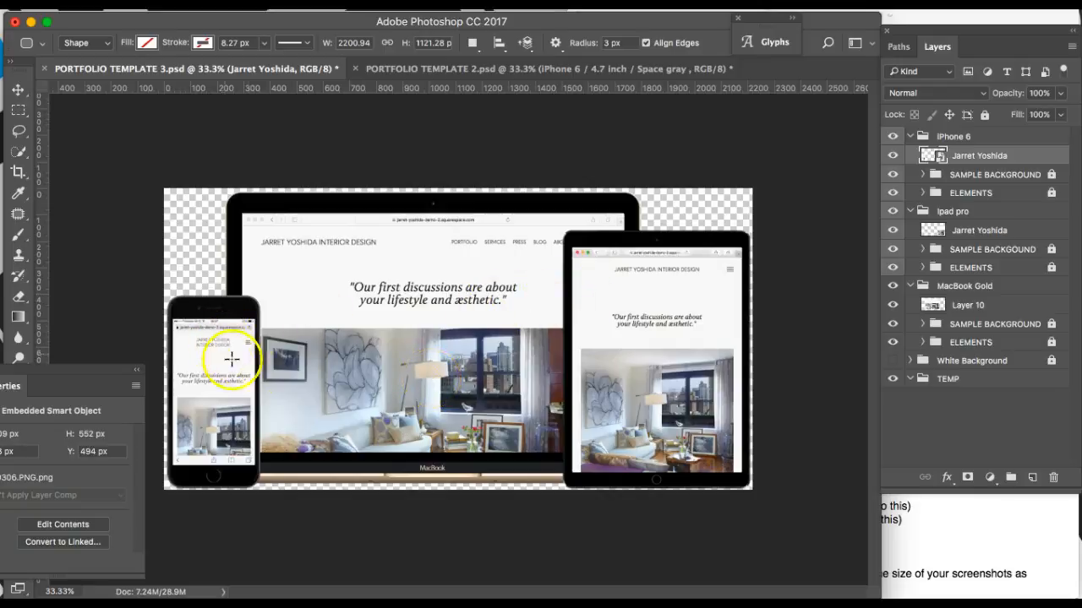
{"action": "left_click", "coordinate": [928, 534]}
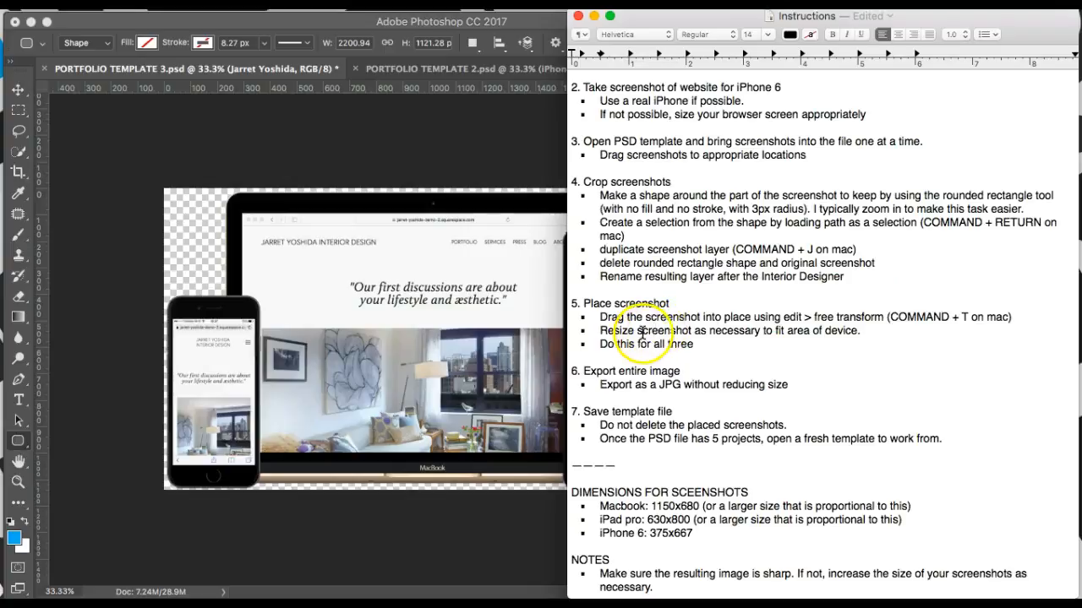
{"action": "scroll", "coordinate": [650, 346], "scroll_direction": "down", "scroll_amount": 1}
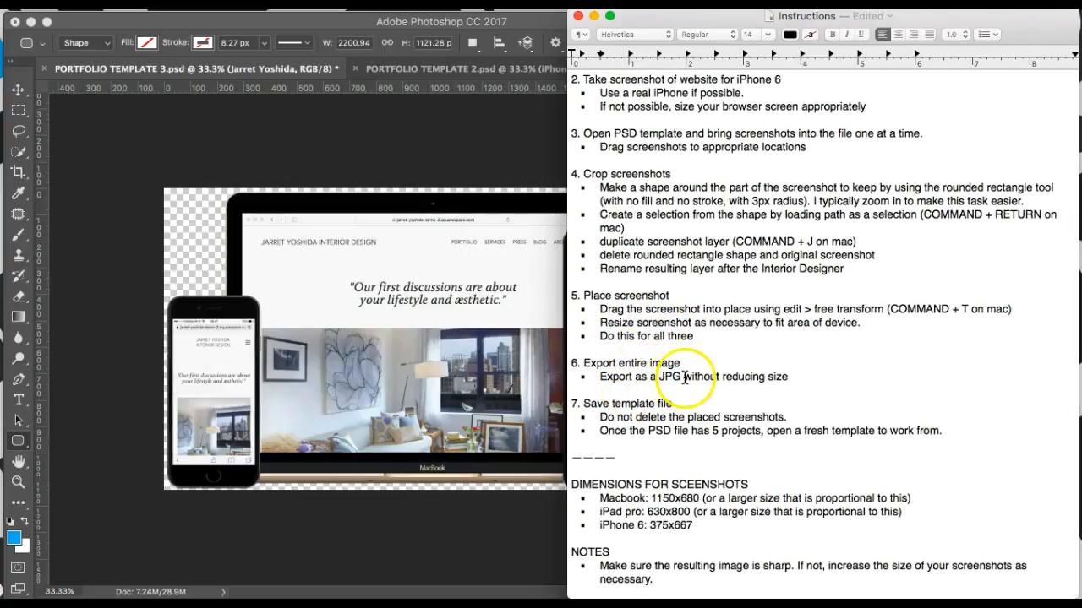
{"action": "left_click", "coordinate": [429, 133]}
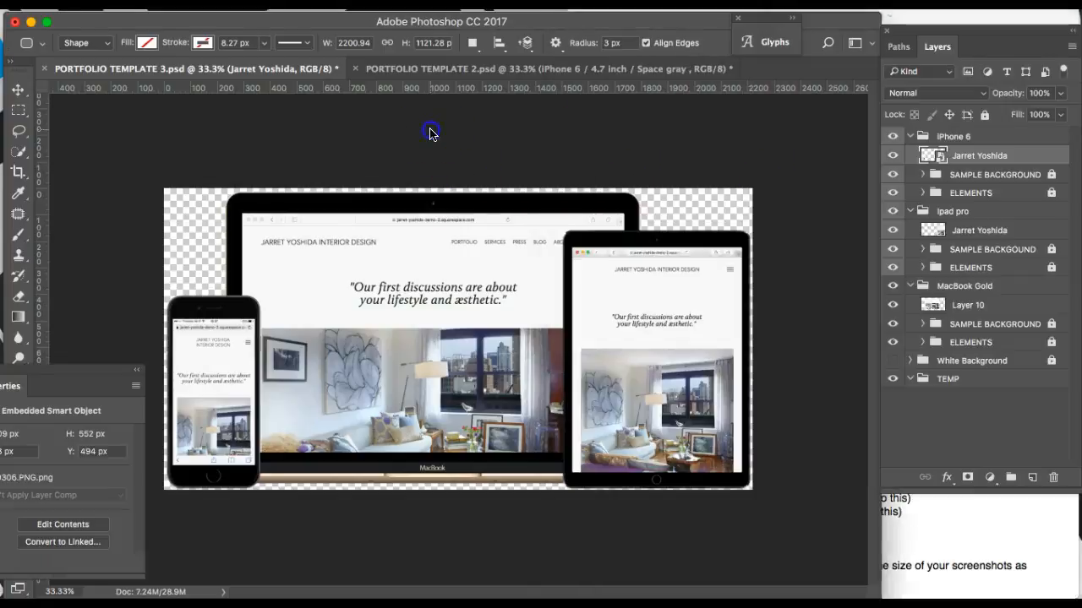
Step: Open File > Export > Save for Web (Legacy) with the JPEG High preset
{"action": "left_click", "coordinate": [97, 4]}
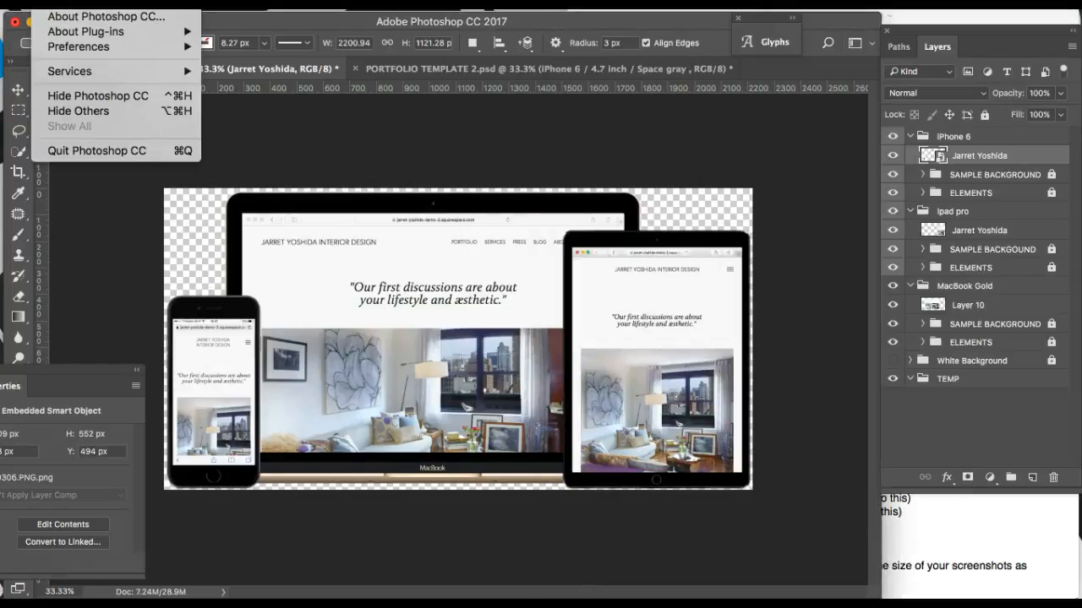
{"action": "left_click", "coordinate": [97, 4]}
{"action": "left_click", "coordinate": [150, 3]}
{"action": "left_click", "coordinate": [150, 3]}
{"action": "left_click", "coordinate": [149, 3]}
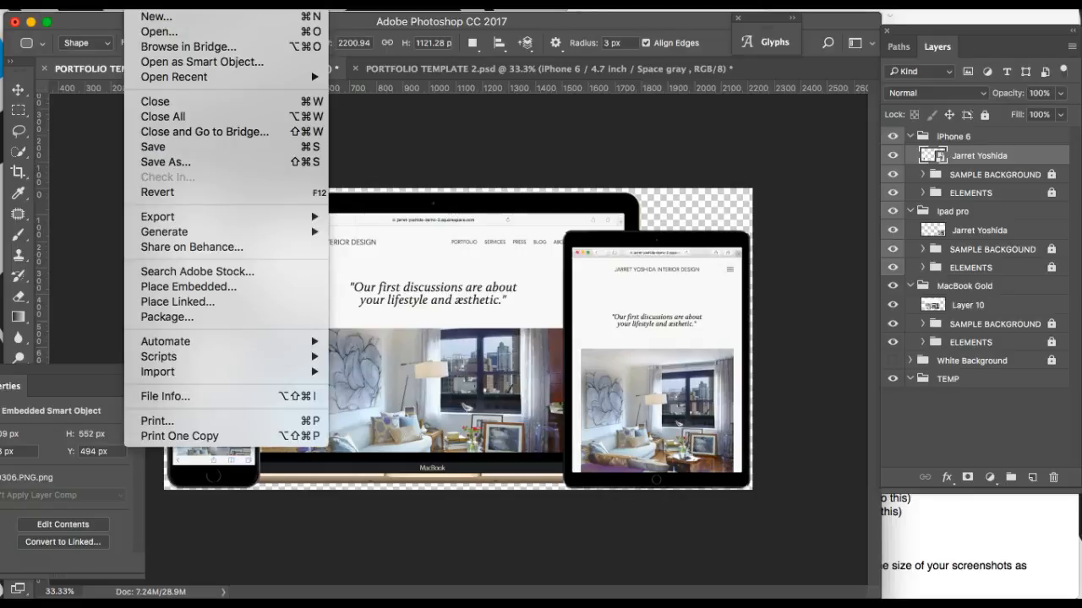
{"action": "left_click", "coordinate": [184, 199]}
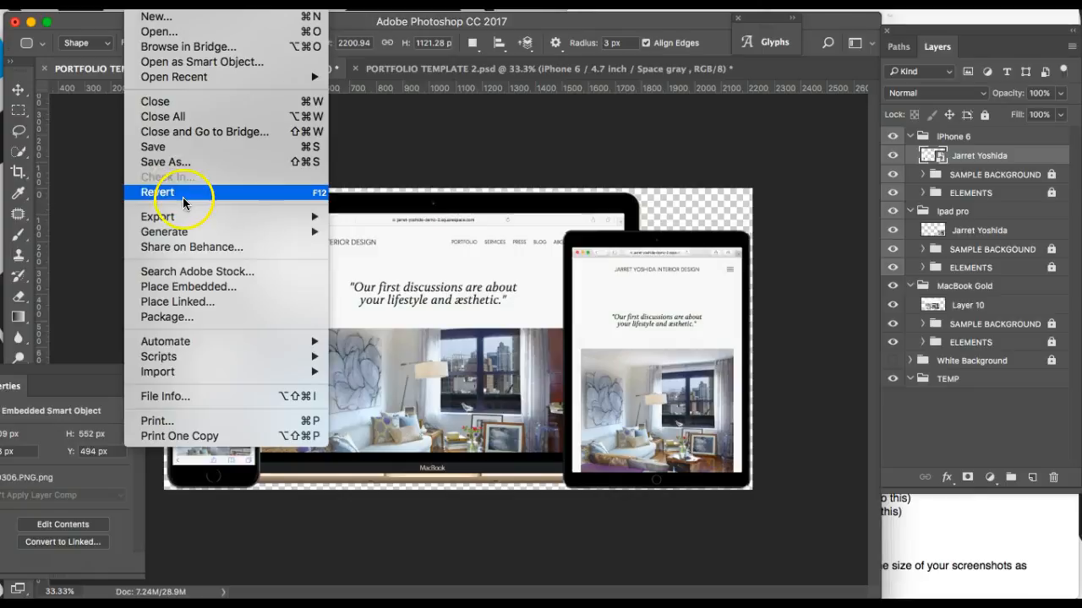
{"action": "mouse_move", "coordinate": [193, 216]}
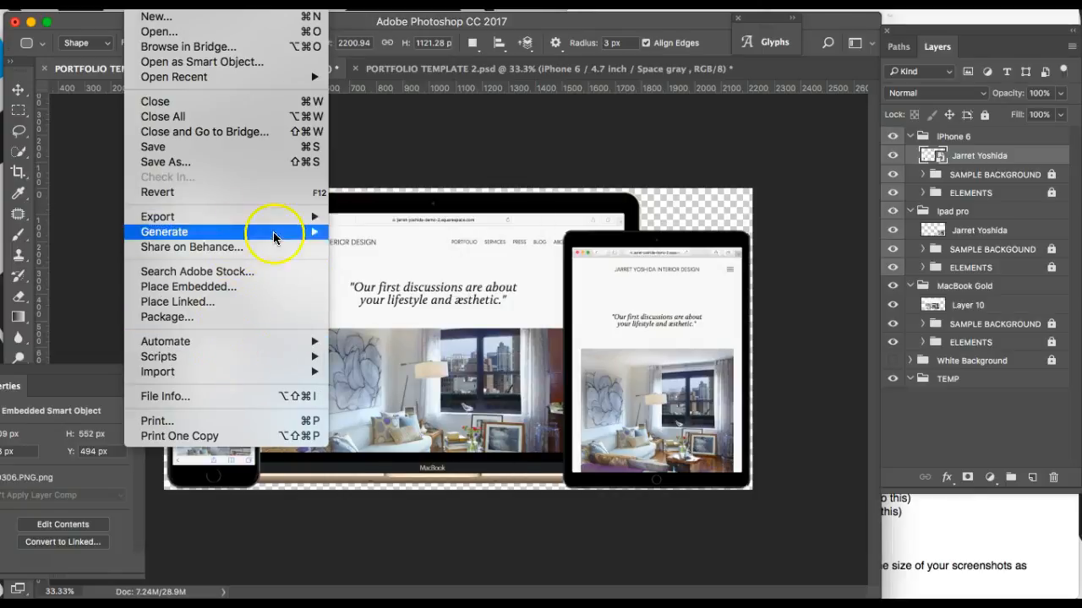
{"action": "mouse_move", "coordinate": [279, 217]}
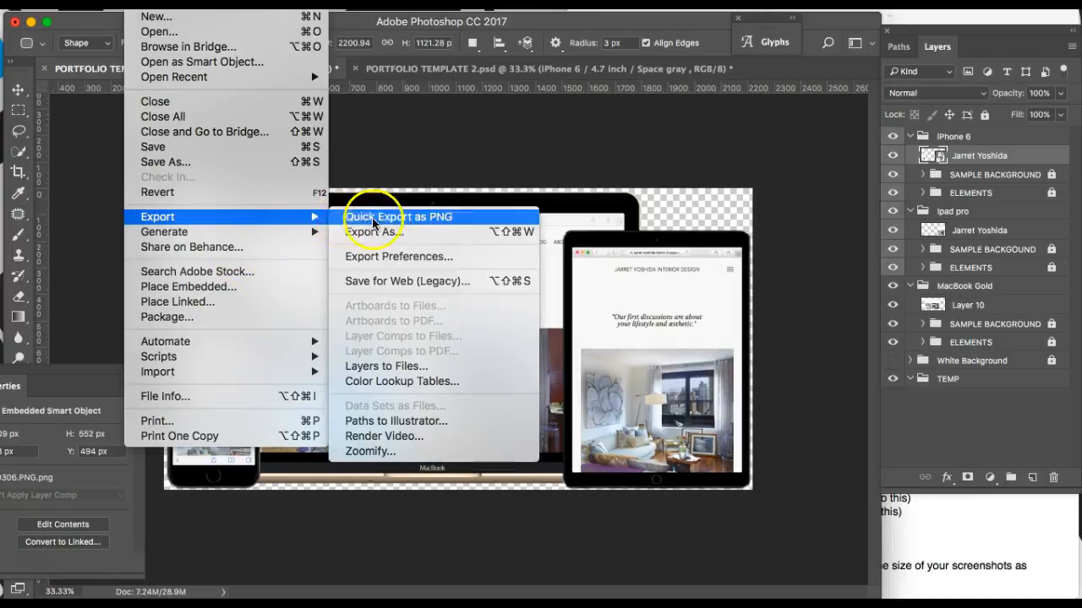
{"action": "left_click", "coordinate": [387, 280]}
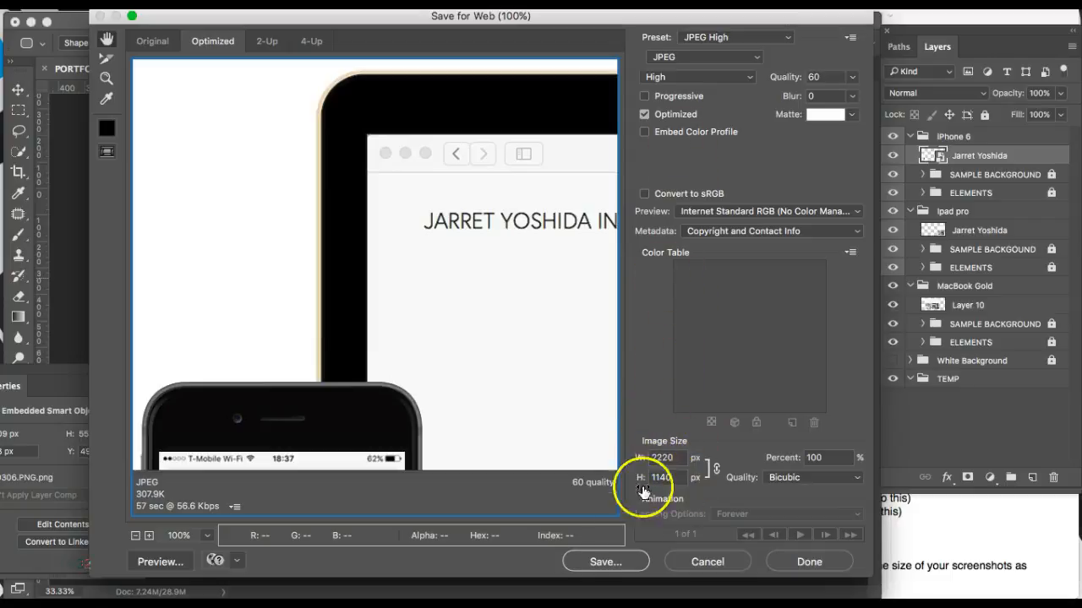
Step: Save the JPEG to the Desktop, named with the designer's name plus 'Screenshots for Portfolio'
{"action": "left_click", "coordinate": [615, 556]}
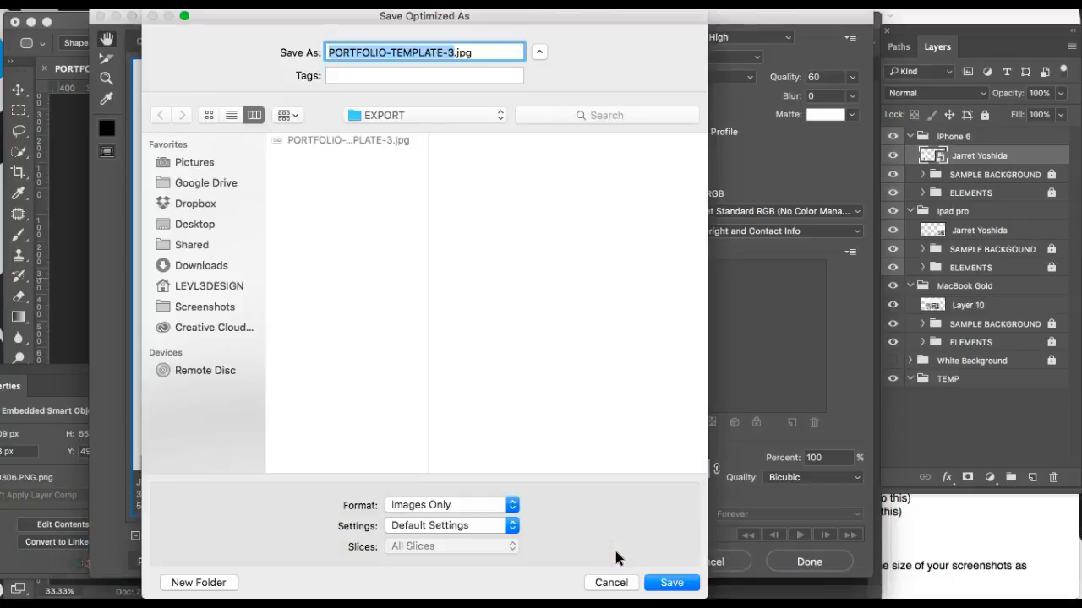
{"action": "key", "text": "super+d"}
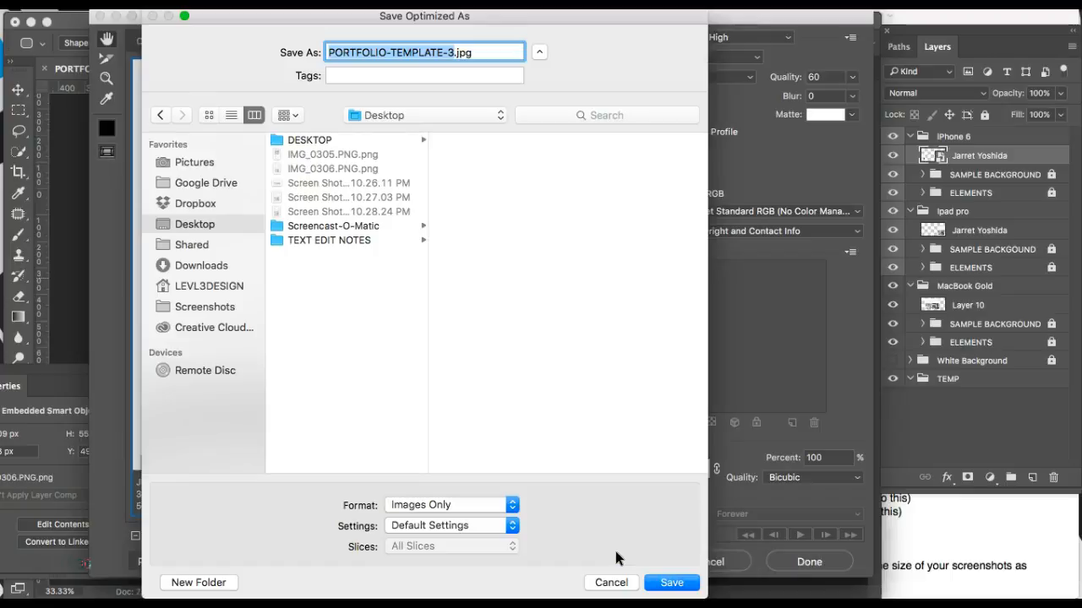
{"action": "key", "text": "BackSpace"}
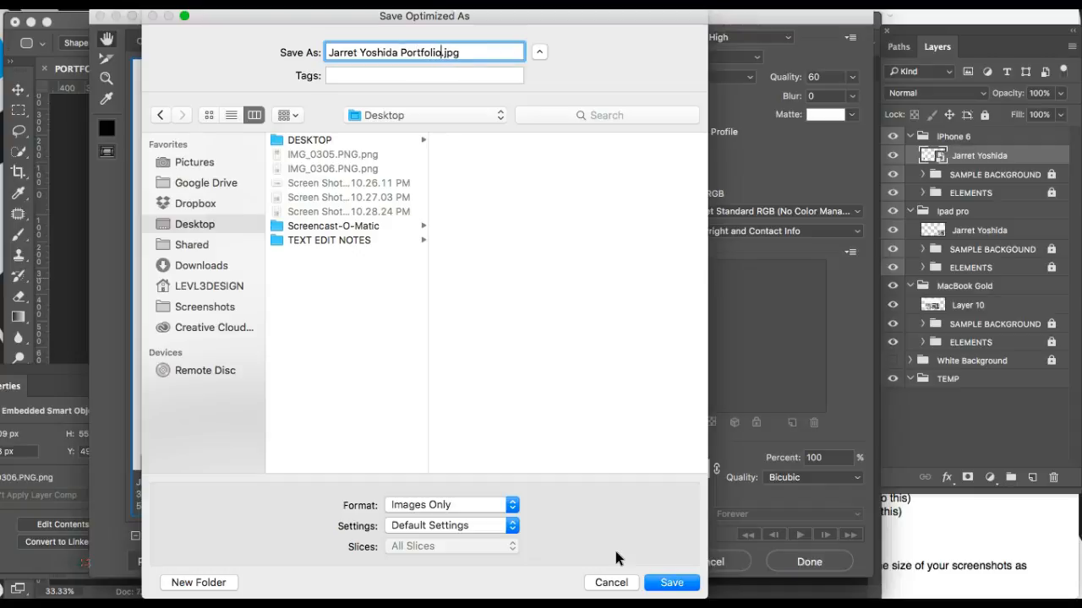
{"action": "type", "text": "Screenshots for"}
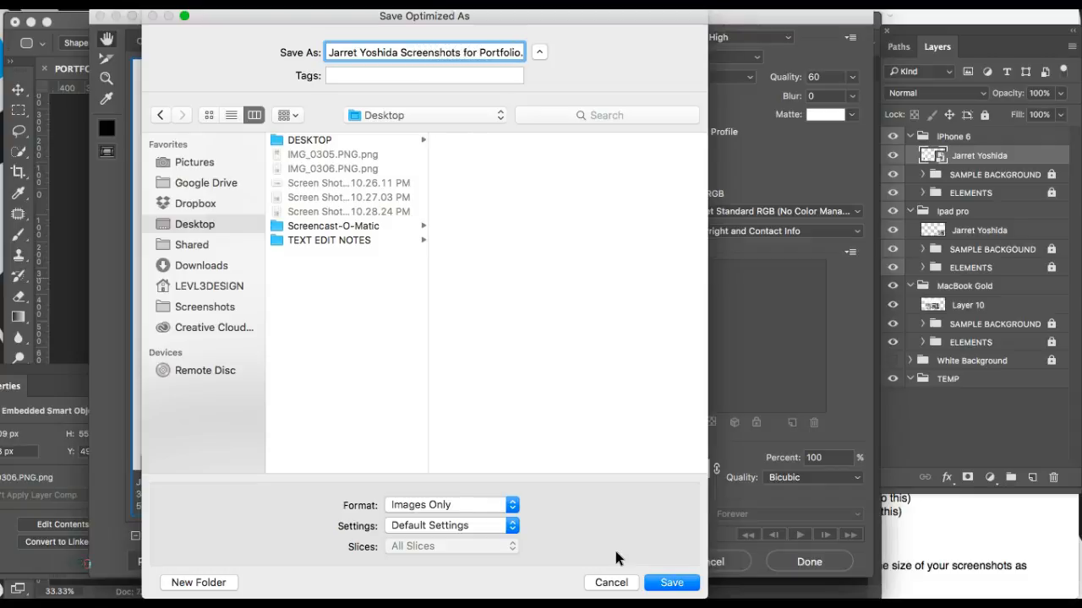
{"action": "key", "text": "Return"}
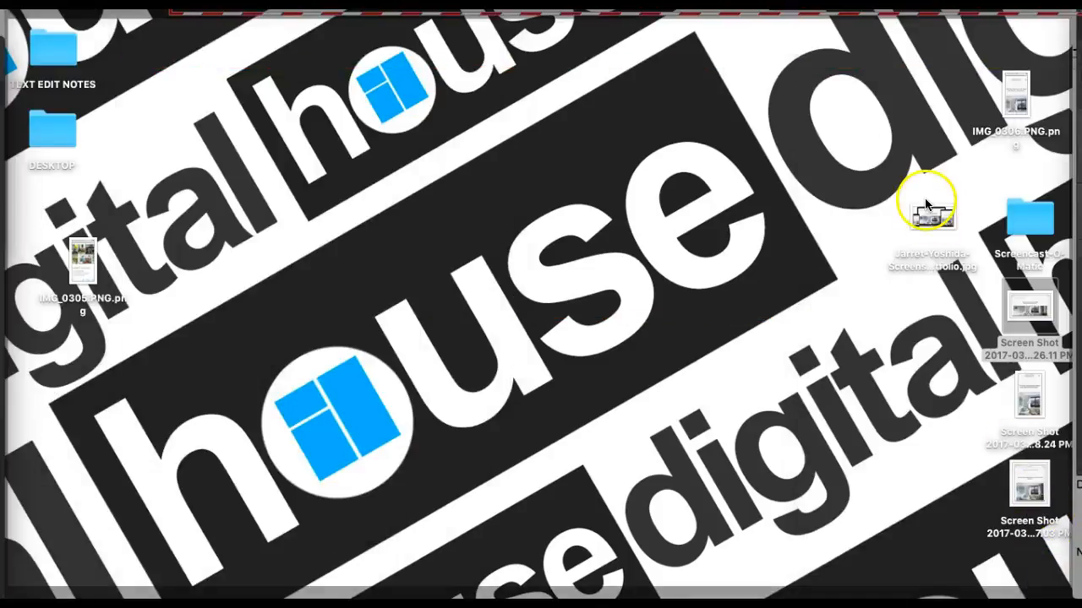
{"action": "left_click", "coordinate": [932, 218]}
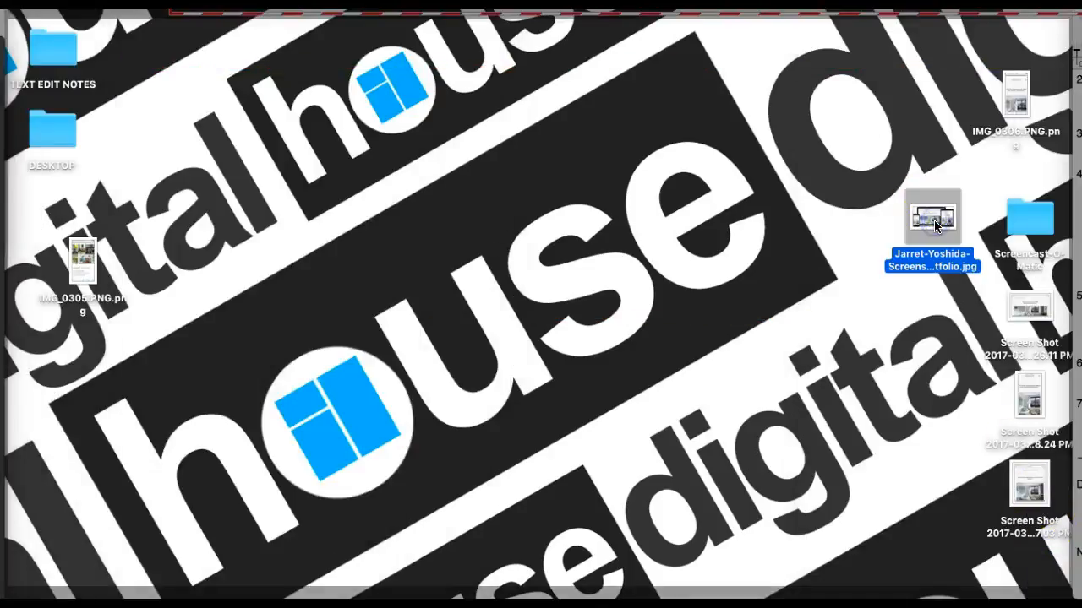
{"action": "key", "text": "space"}
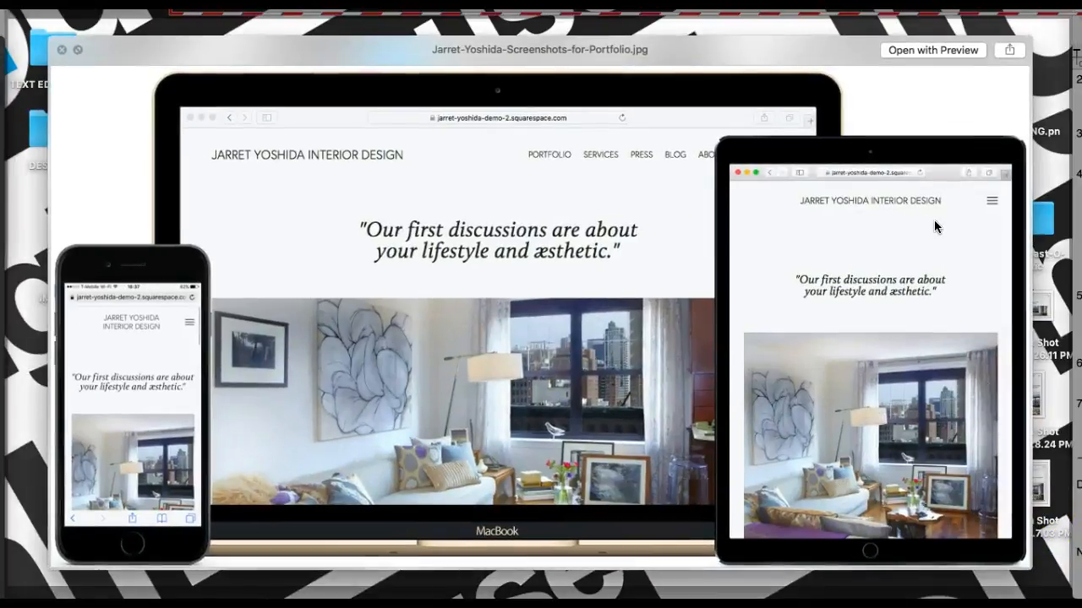
{"action": "key", "text": "space"}
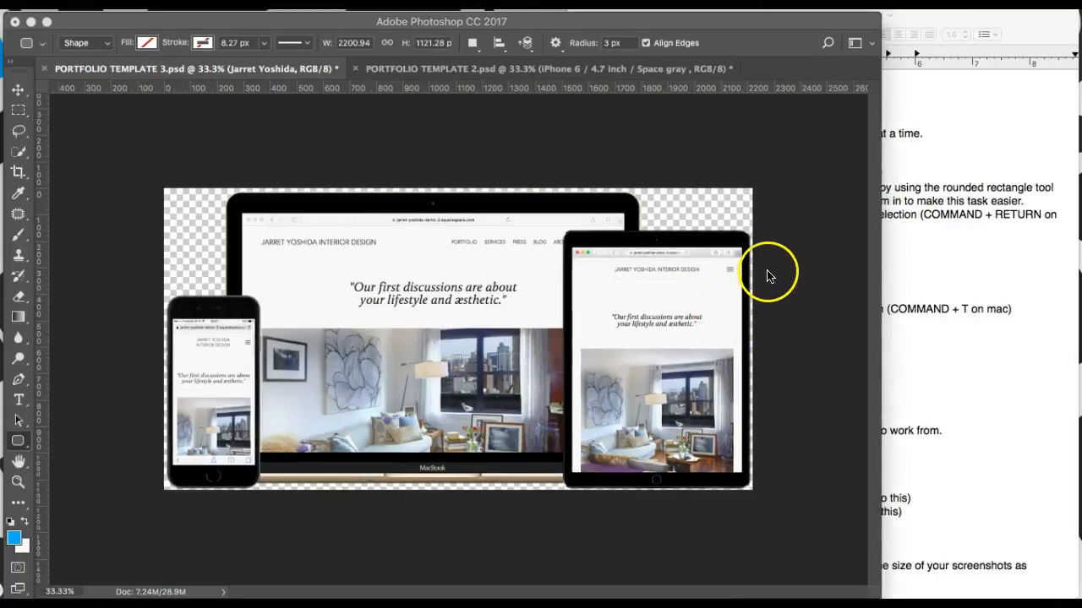
Step: Reactivate the mockup window, then bring the TextEdit Instructions document to the front
{"action": "left_click", "coordinate": [764, 155]}
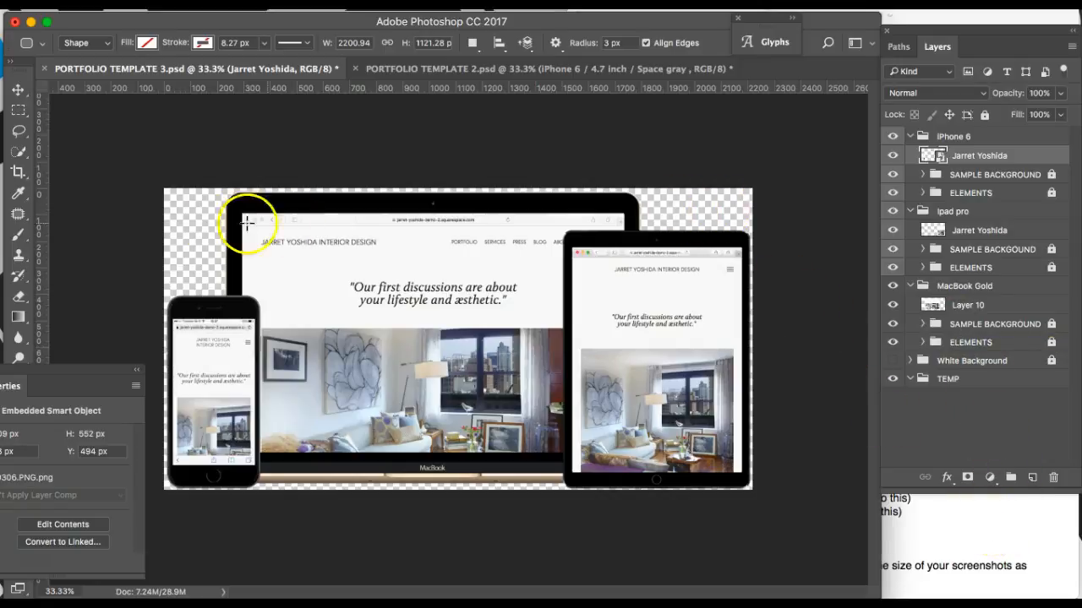
{"action": "left_click", "coordinate": [989, 522]}
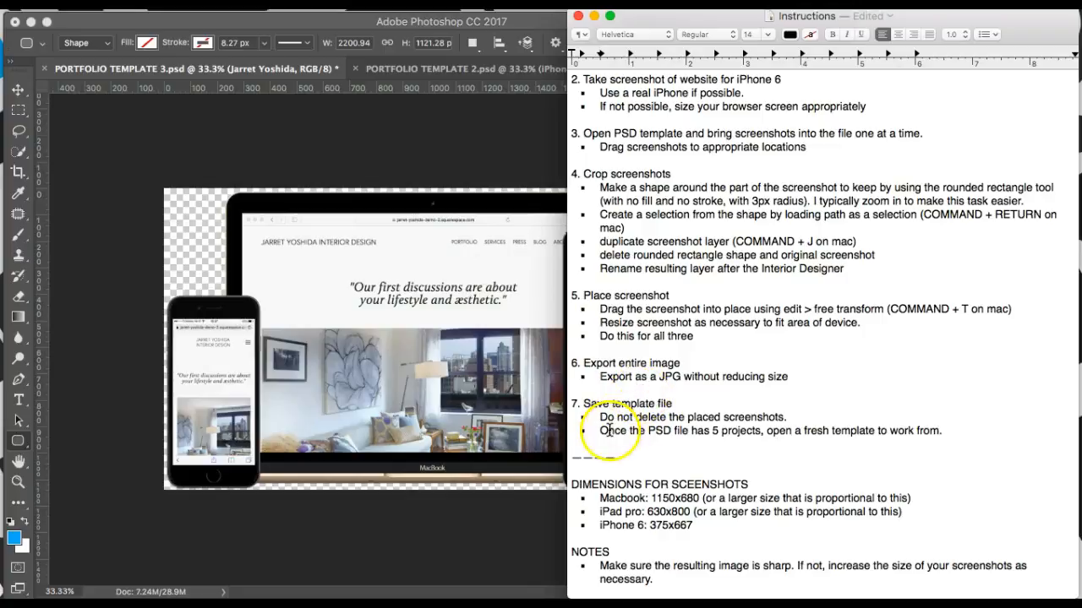
Step: Highlight the notes on 5 projects, screenshot dimensions and image sharpness, then return to Photoshop
{"action": "left_click_drag", "start_coordinate": [684, 432], "coordinate": [760, 433]}
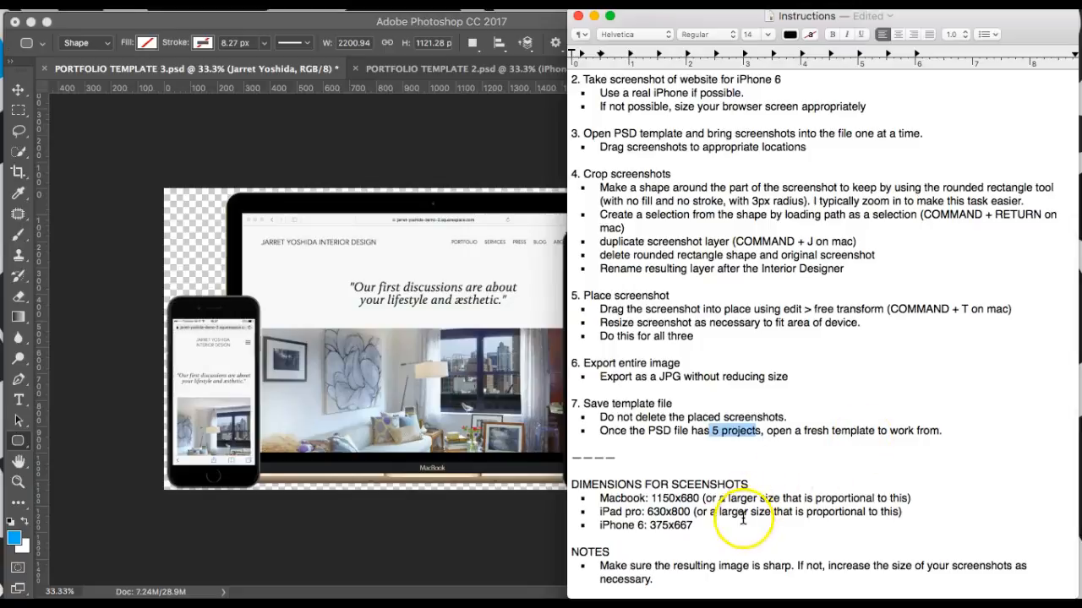
{"action": "left_click_drag", "start_coordinate": [591, 492], "coordinate": [713, 521]}
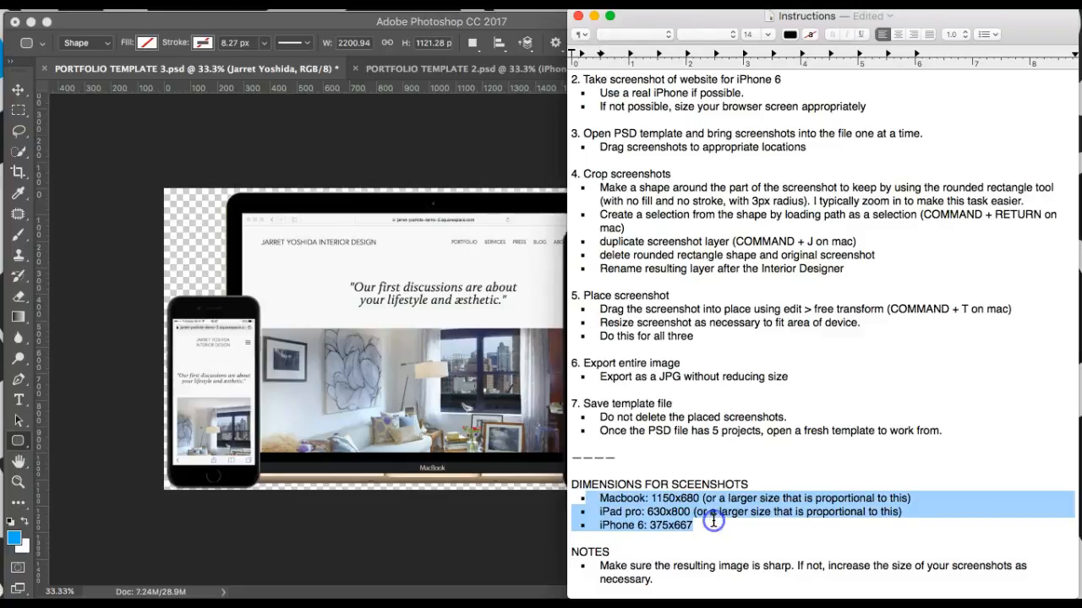
{"action": "left_click", "coordinate": [652, 564]}
{"action": "left_click_drag", "start_coordinate": [602, 565], "coordinate": [709, 580]}
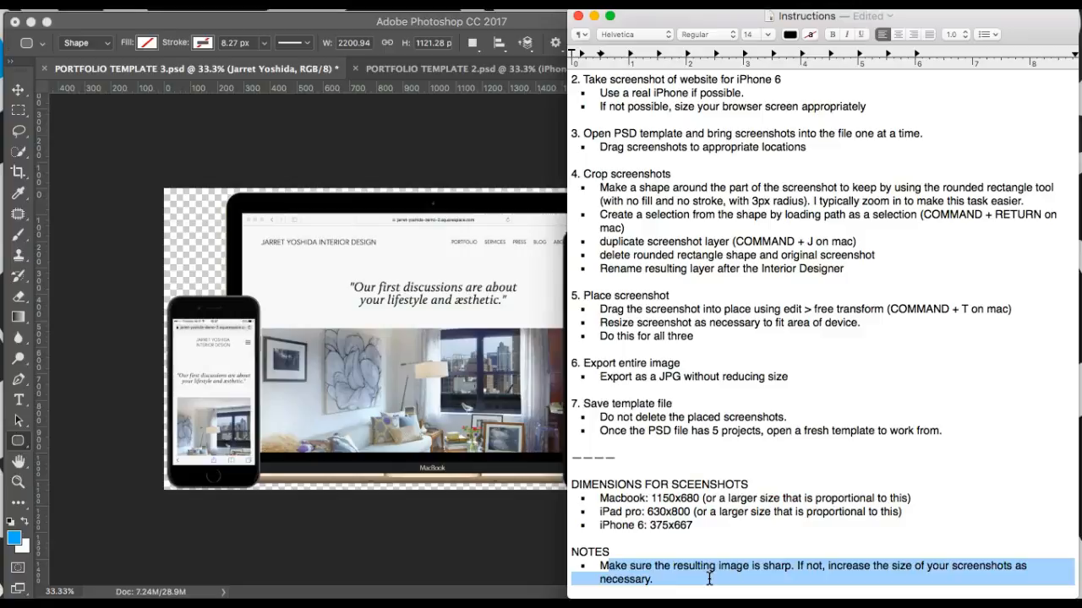
{"action": "left_click", "coordinate": [556, 432]}
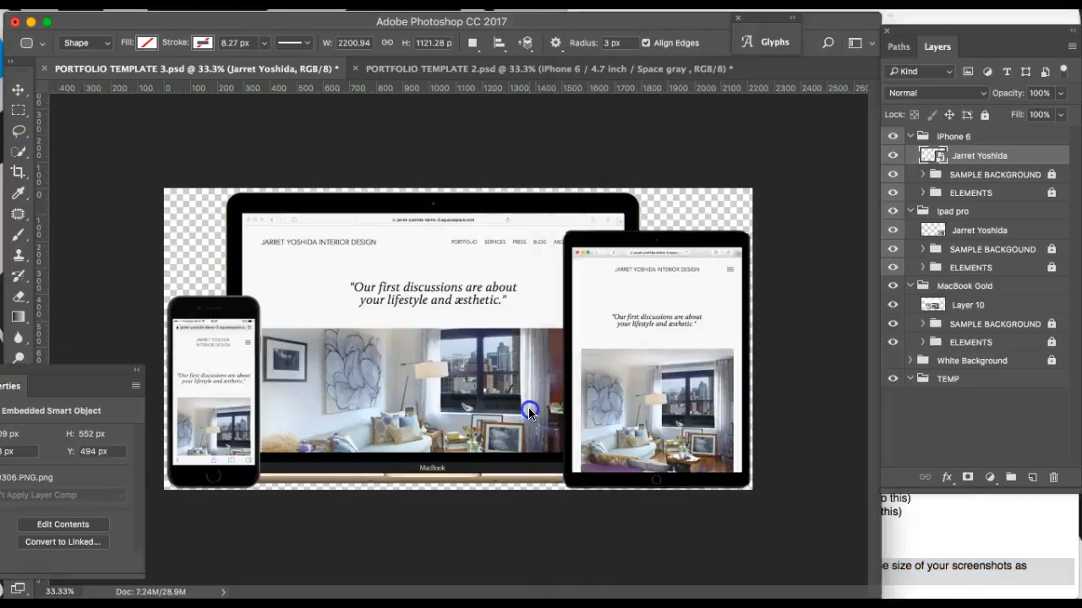
{"action": "left_click", "coordinate": [663, 315]}
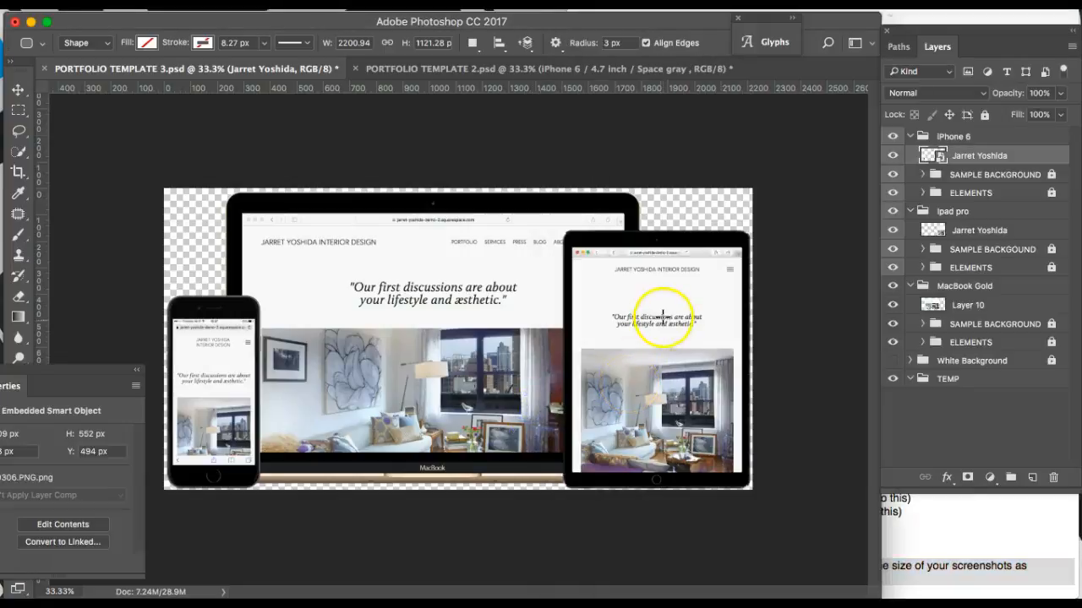